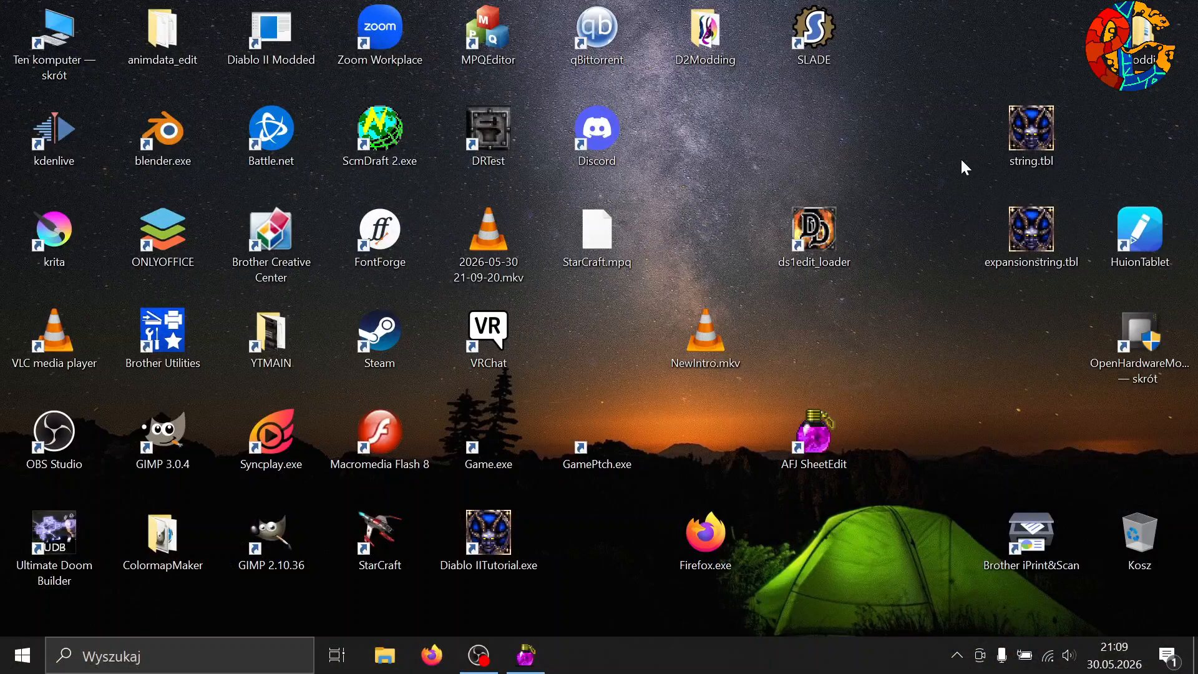
Switch to AFJ Sheet and look through the Levels.txt and monseq.txt tables before returning to monstats.txt.
{"action": "left_click", "coordinate": [526, 655]}
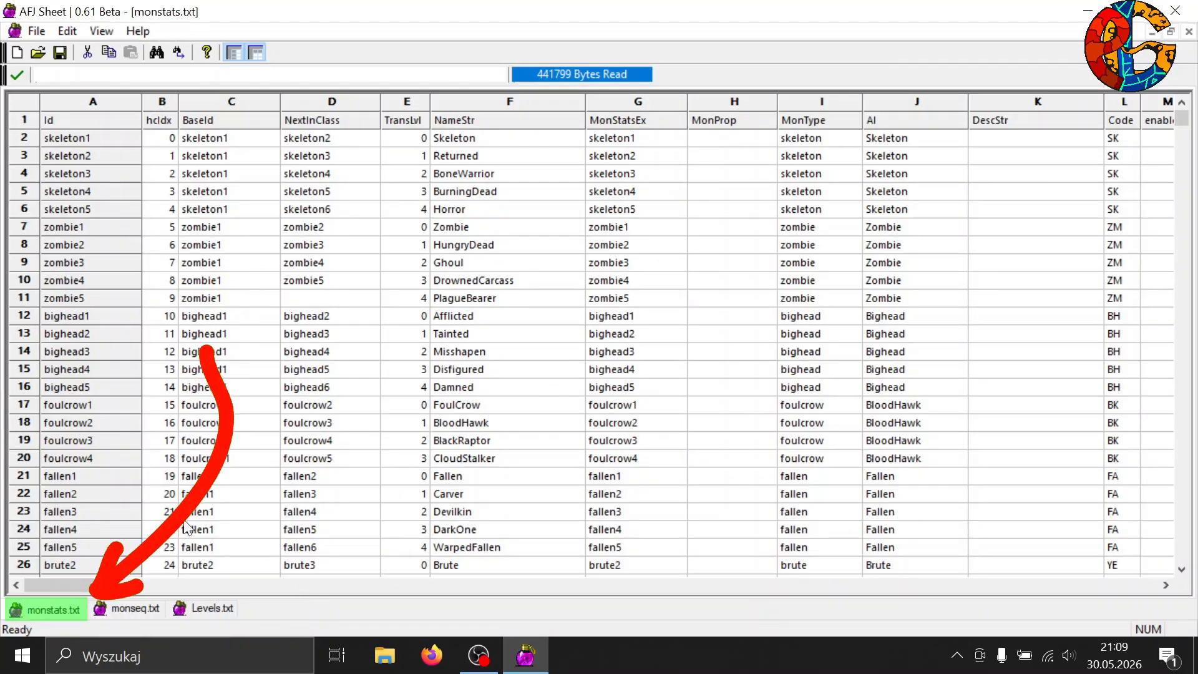
{"action": "left_click", "coordinate": [188, 615]}
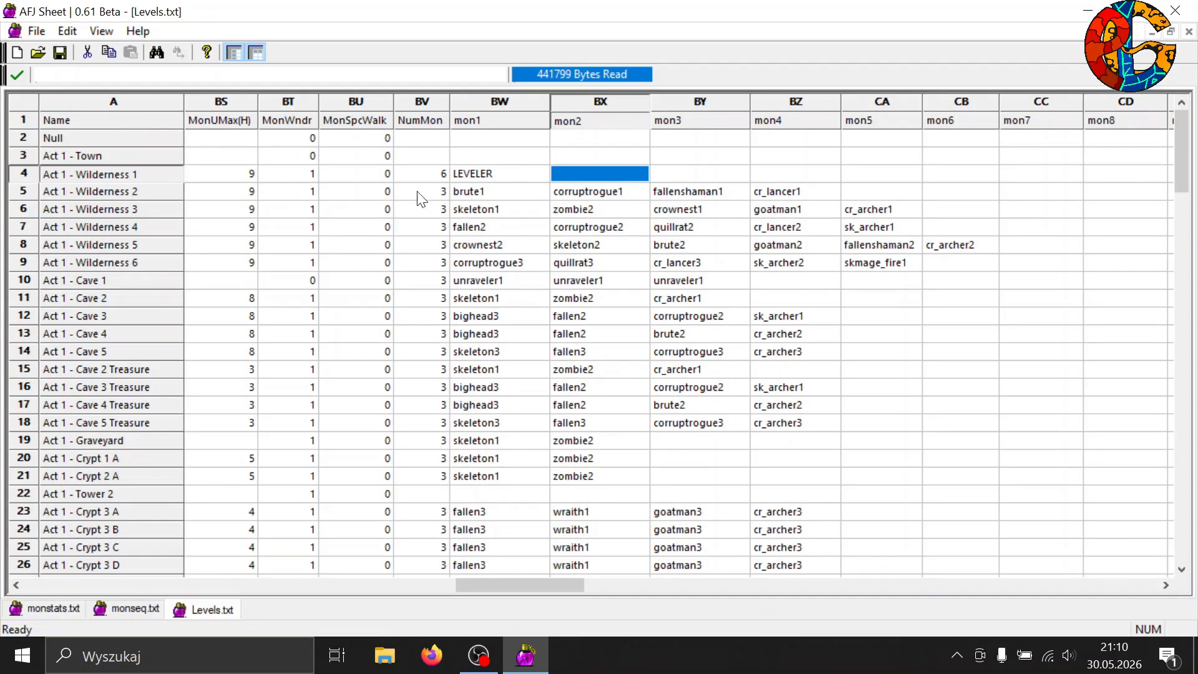
{"action": "left_click", "coordinate": [154, 615]}
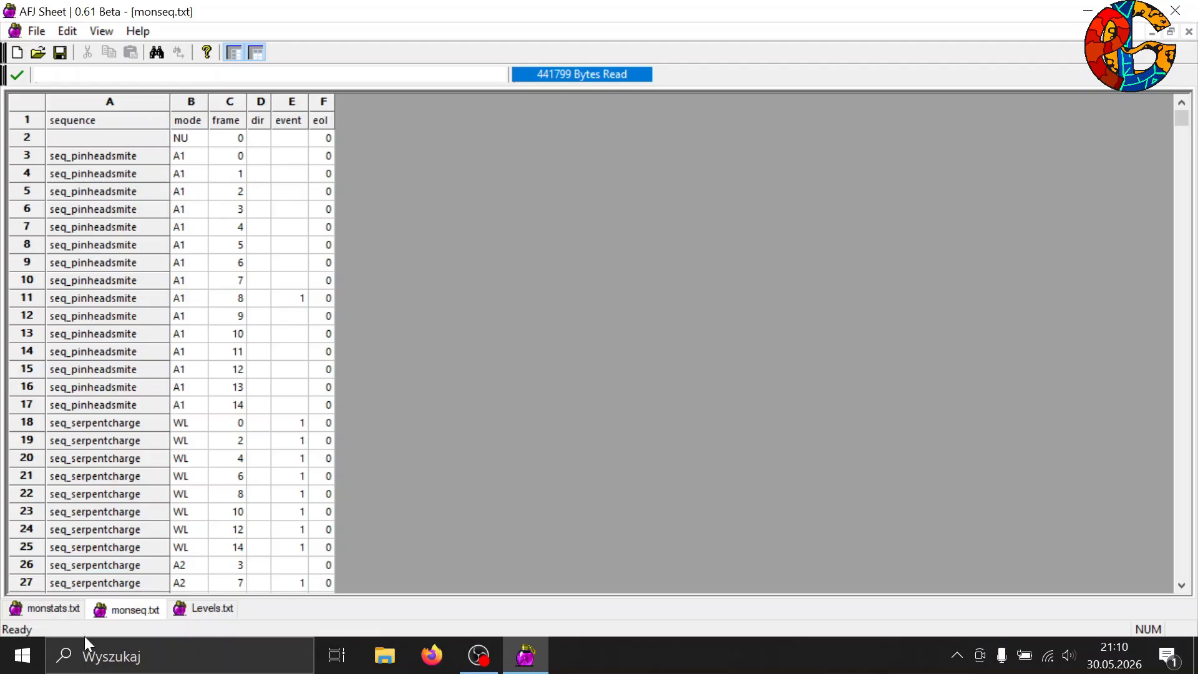
{"action": "left_click", "coordinate": [70, 613]}
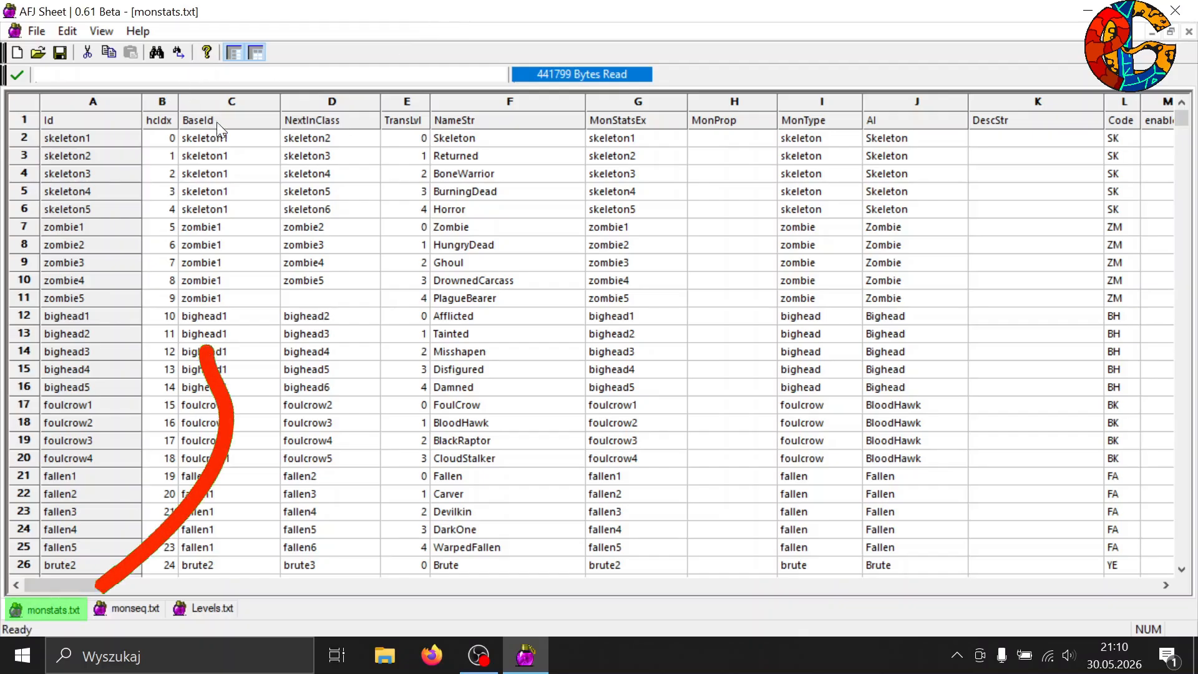
Search the Id column of monstats.txt for "vampire" to locate the vampire1 row.
{"action": "left_click", "coordinate": [114, 141]}
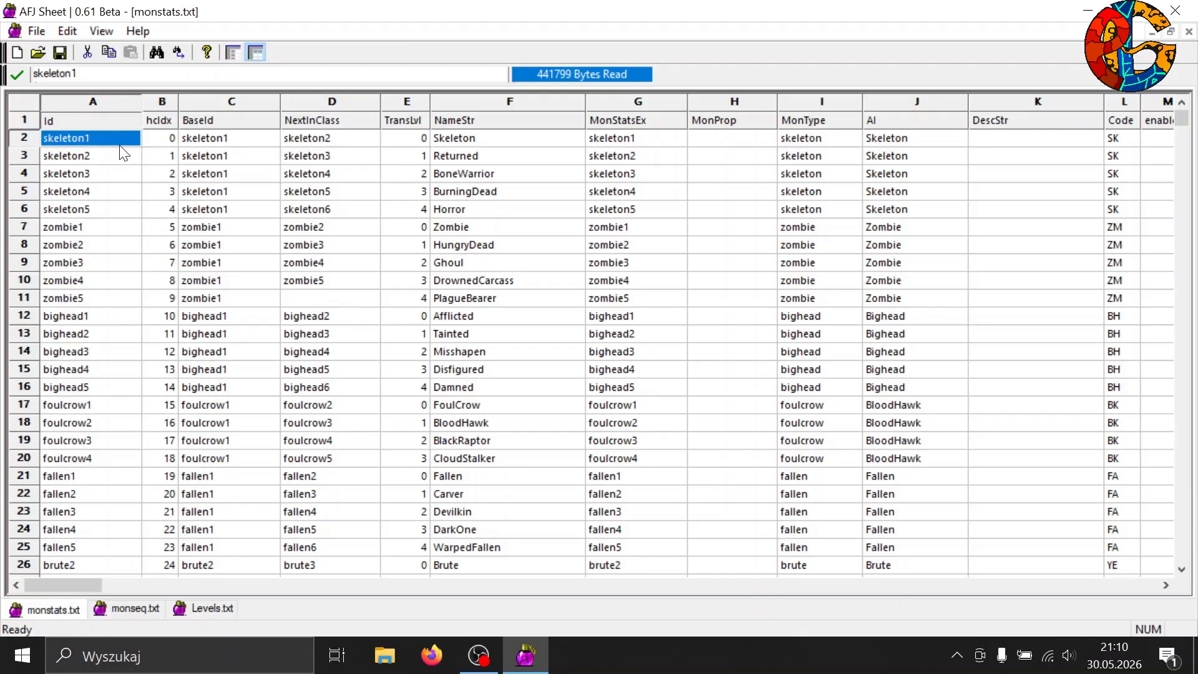
{"action": "key", "text": "ctrl+f"}
{"action": "left_click_drag", "start_coordinate": [160, 54], "coordinate": [446, 68]}
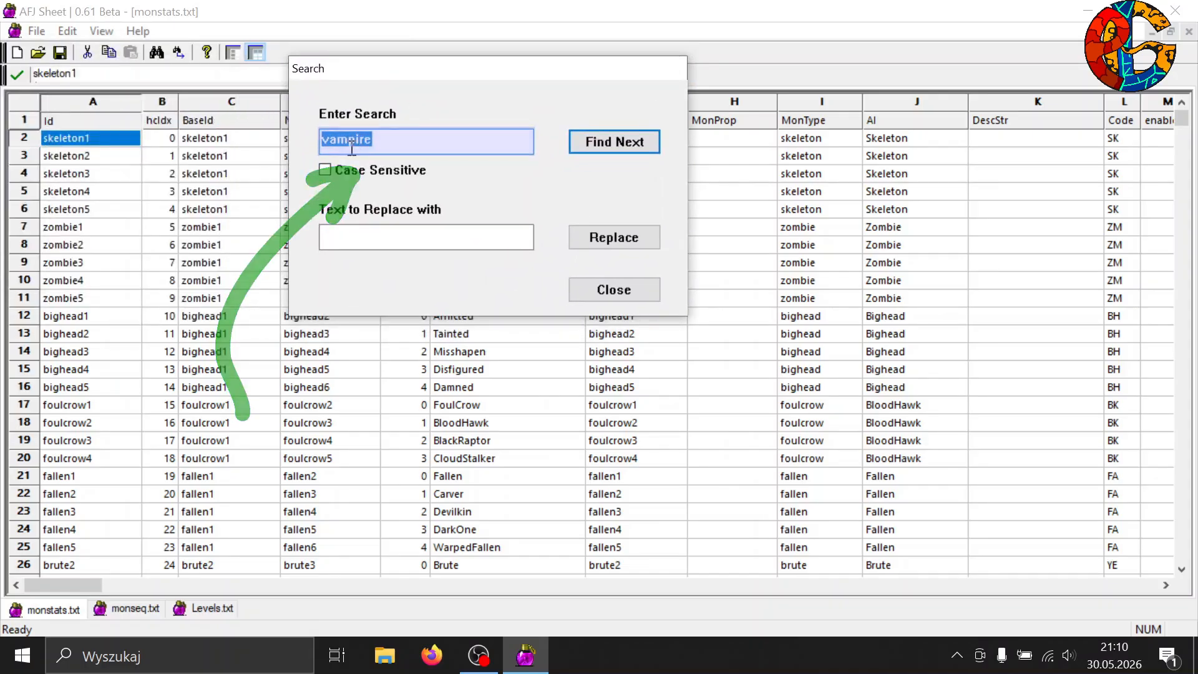
{"action": "left_click", "coordinate": [621, 152]}
{"action": "left_click", "coordinate": [604, 279]}
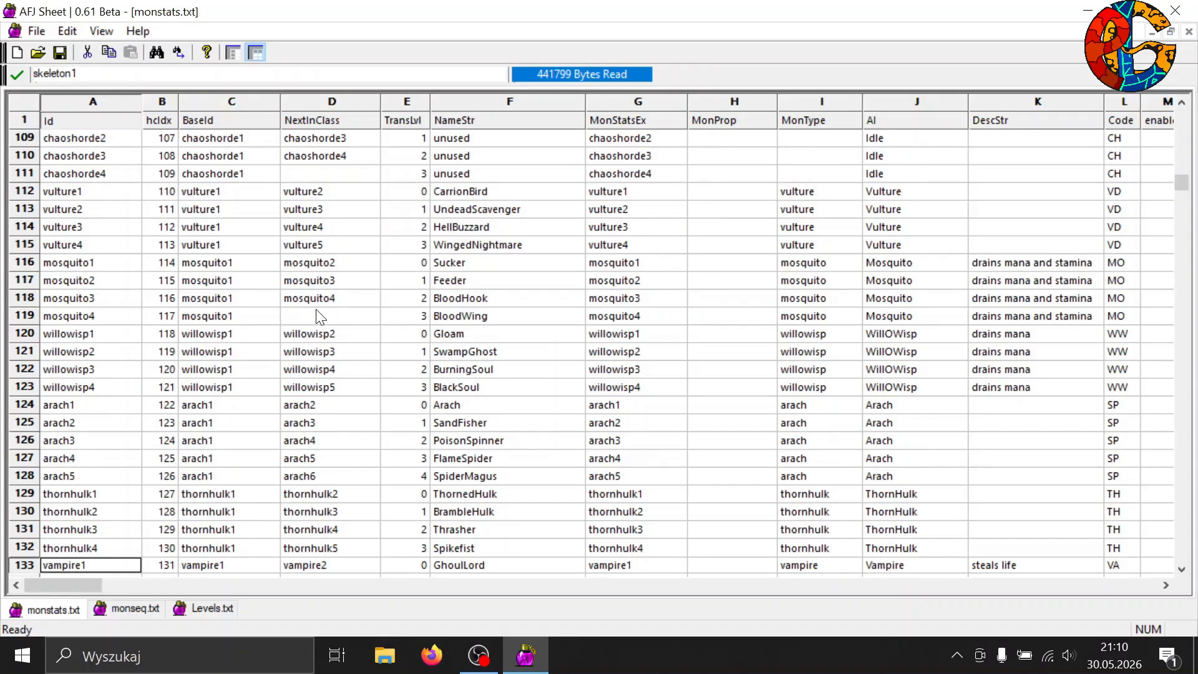
{"action": "scroll", "coordinate": [316, 307], "scroll_direction": "down", "scroll_amount": 8}
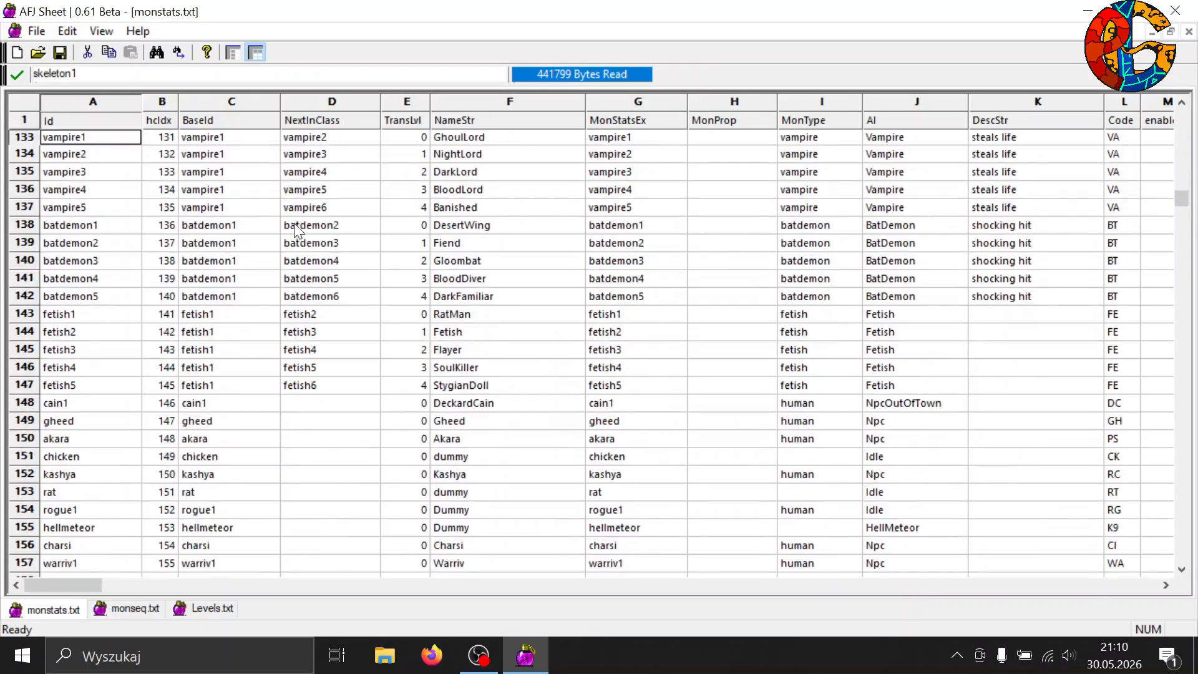
Freeze the Id column in monstats.txt and select the vampire1 row.
{"action": "left_click", "coordinate": [238, 55]}
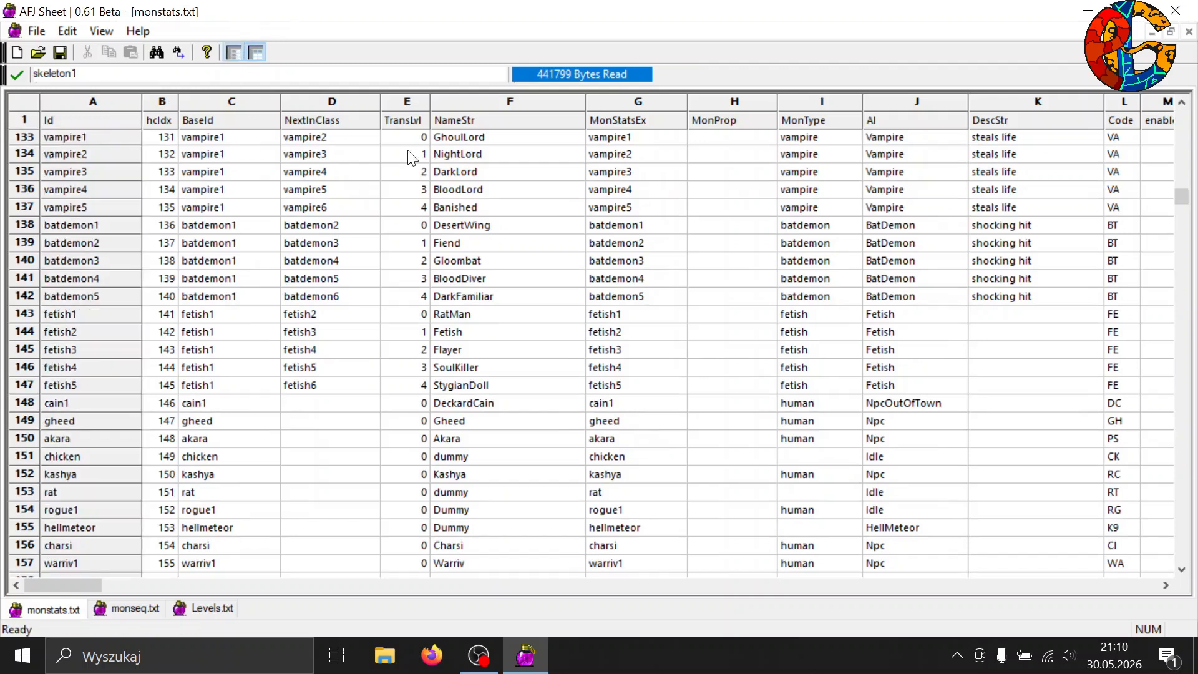
{"action": "left_click", "coordinate": [70, 139]}
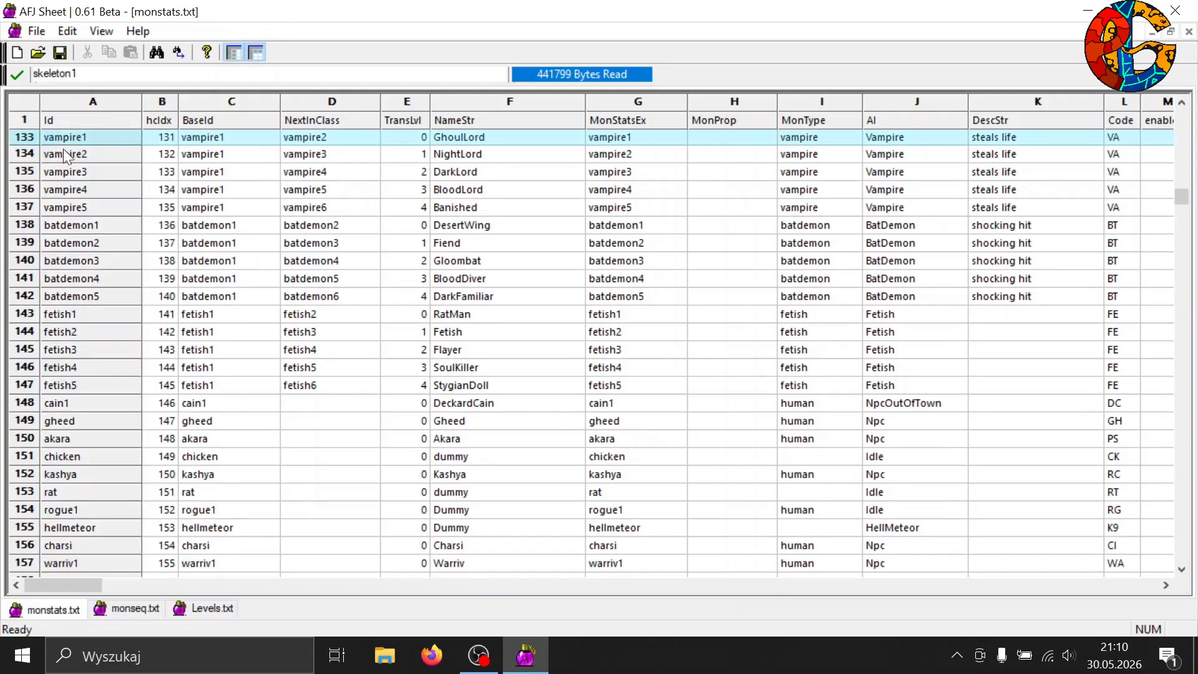
{"action": "left_click", "coordinate": [69, 139]}
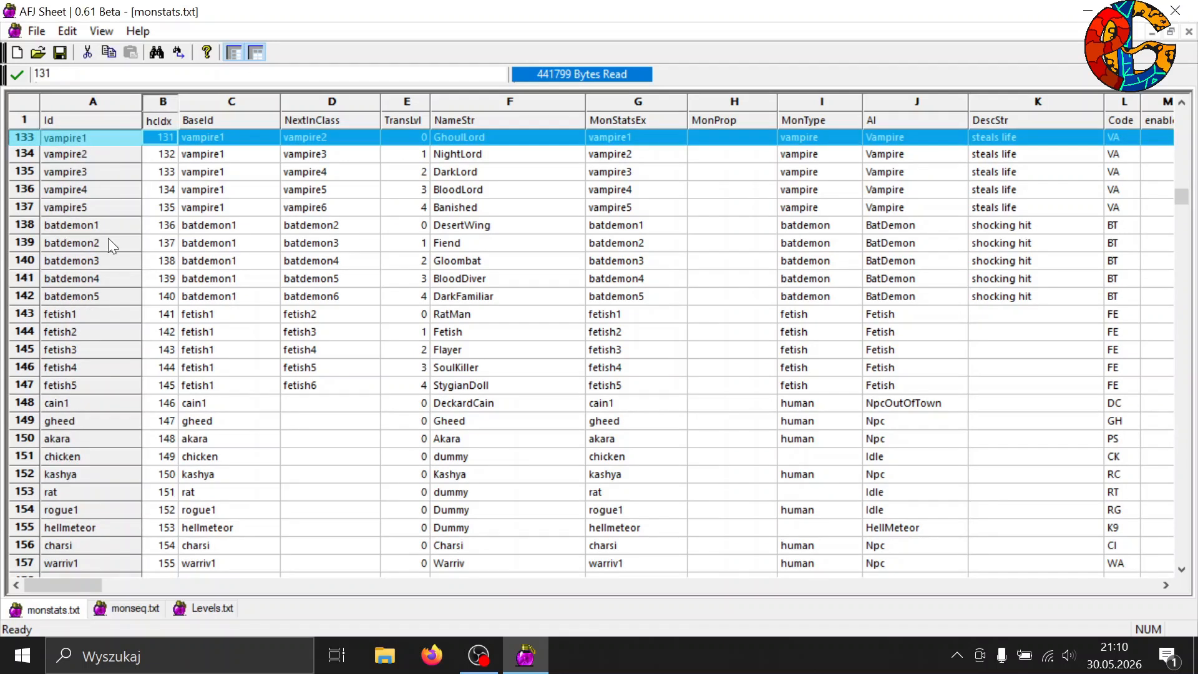
In the vampire1 row, set spawn to zombie3 and both spawnx and spawny to 0.
{"action": "scroll", "coordinate": [244, 462], "scroll_direction": "up", "scroll_amount": 4}
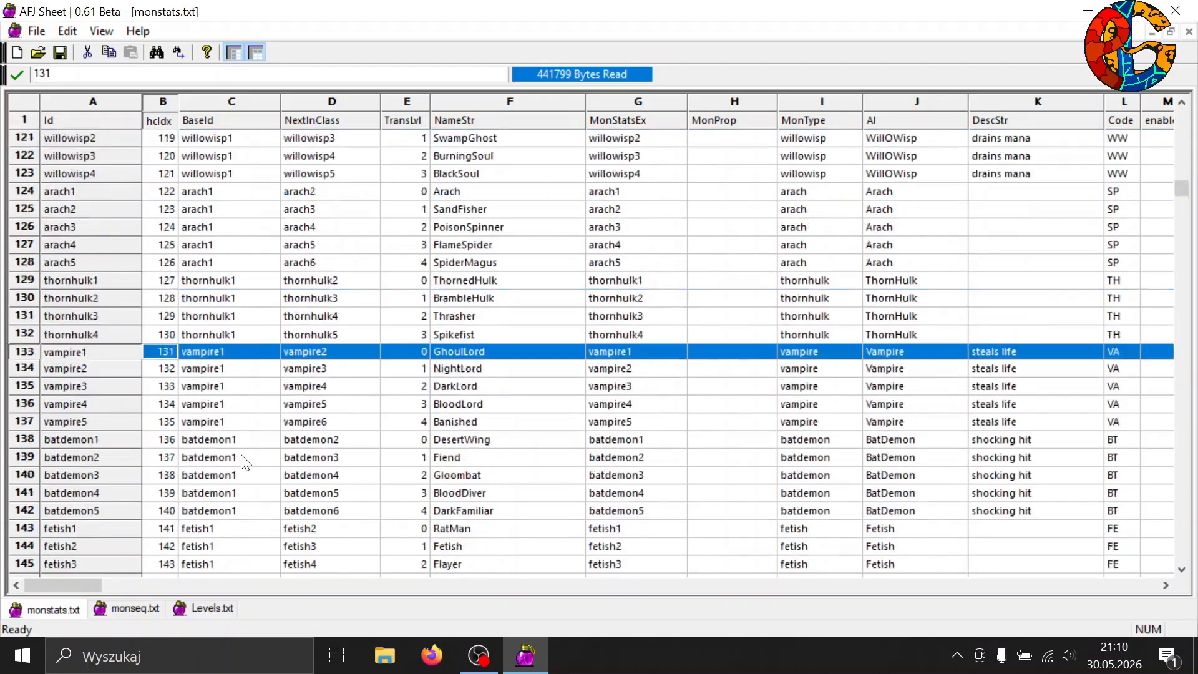
{"action": "scroll", "coordinate": [111, 499], "scroll_direction": "down", "scroll_amount": 1}
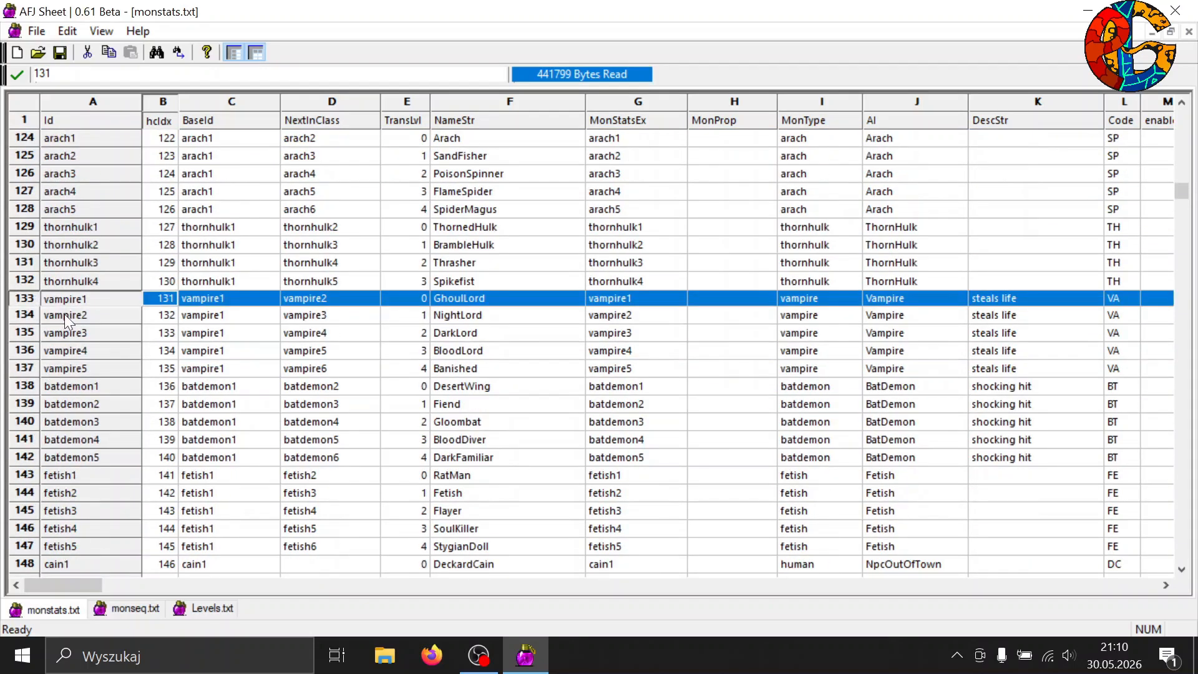
{"action": "left_click_drag", "start_coordinate": [69, 580], "coordinate": [147, 565]}
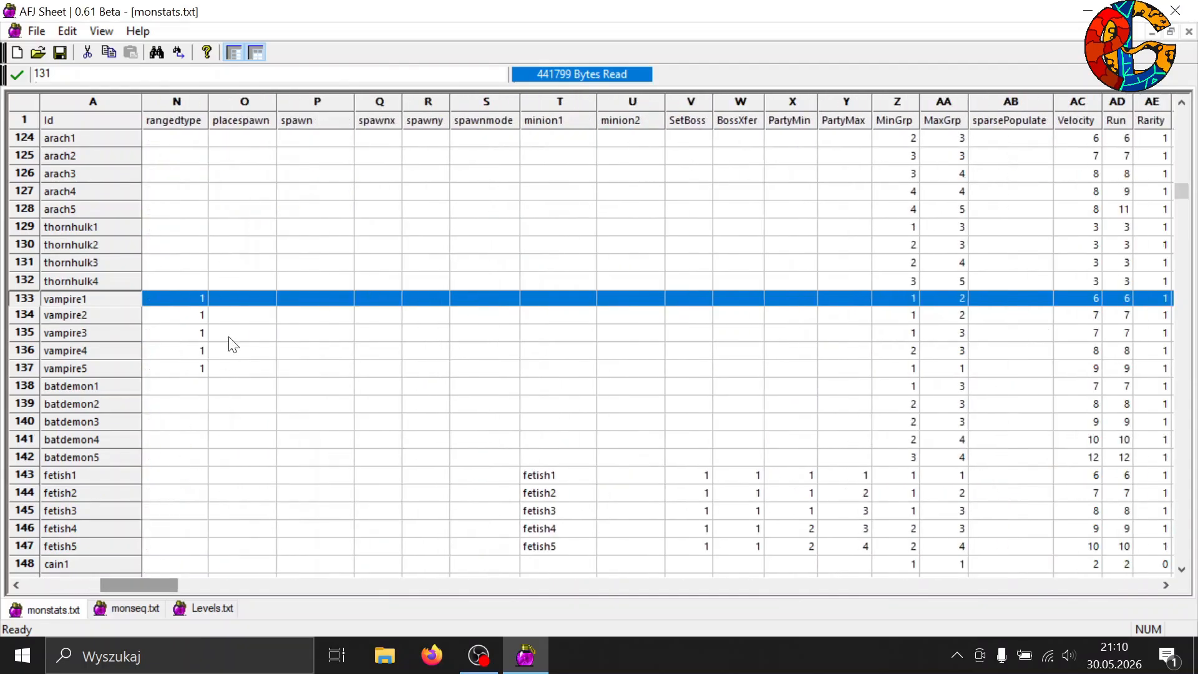
{"action": "left_click", "coordinate": [323, 298]}
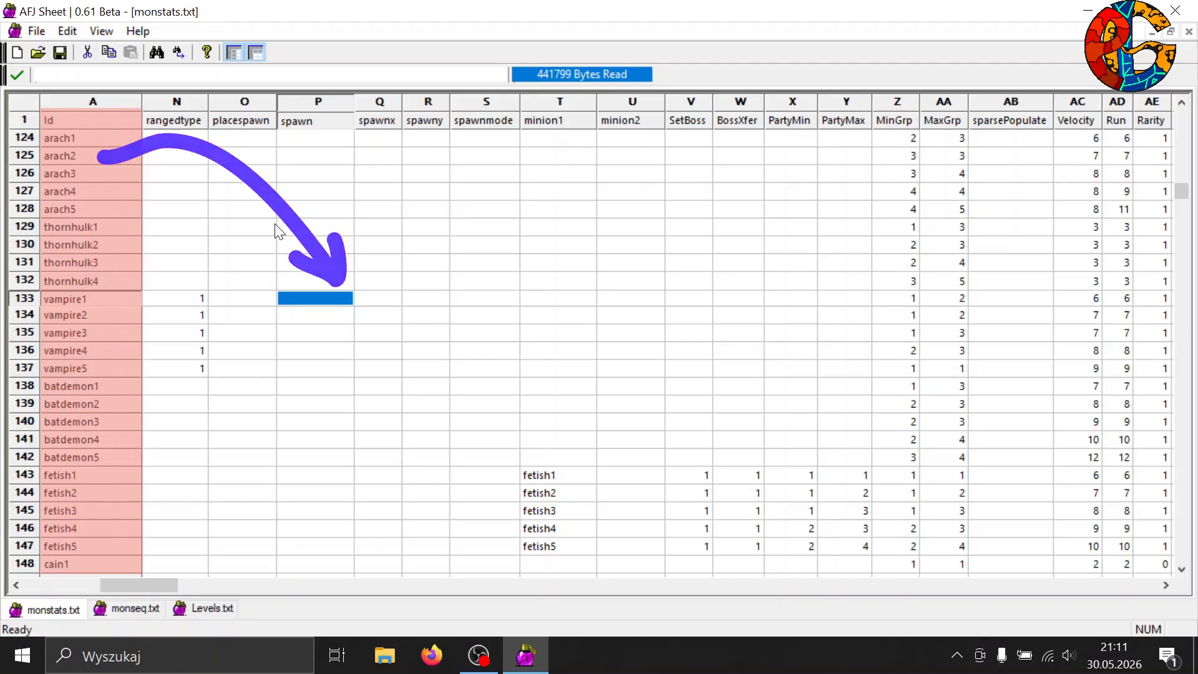
{"action": "type", "text": "zombie3"}
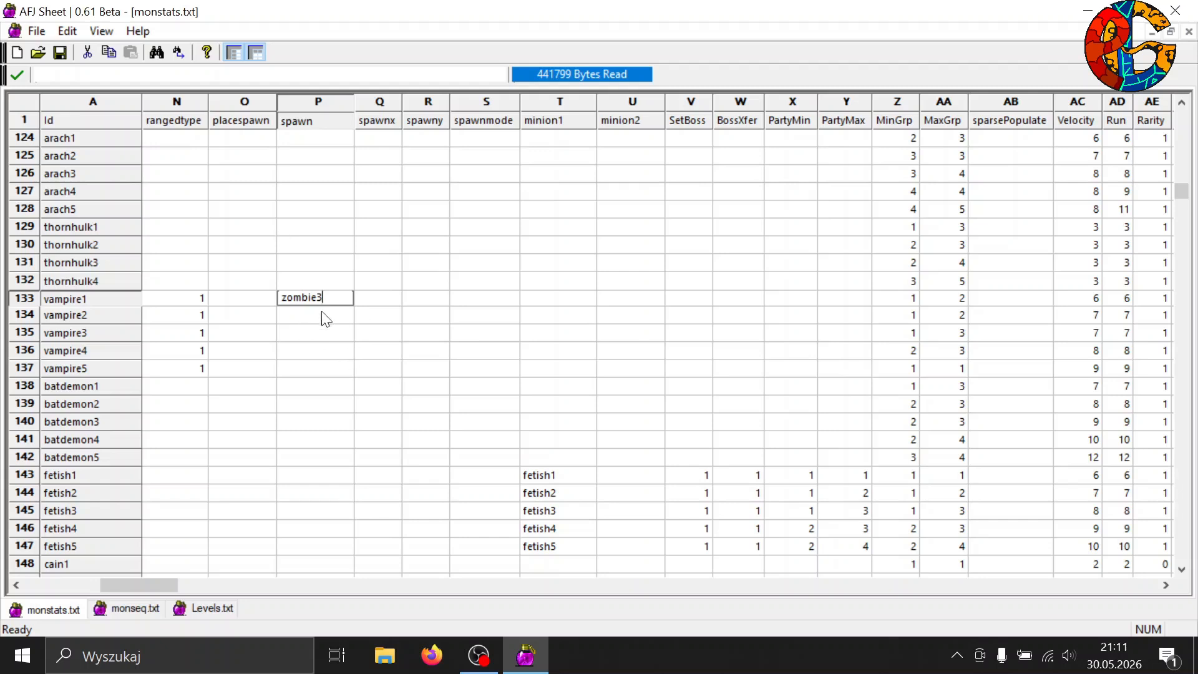
{"action": "left_click", "coordinate": [387, 301]}
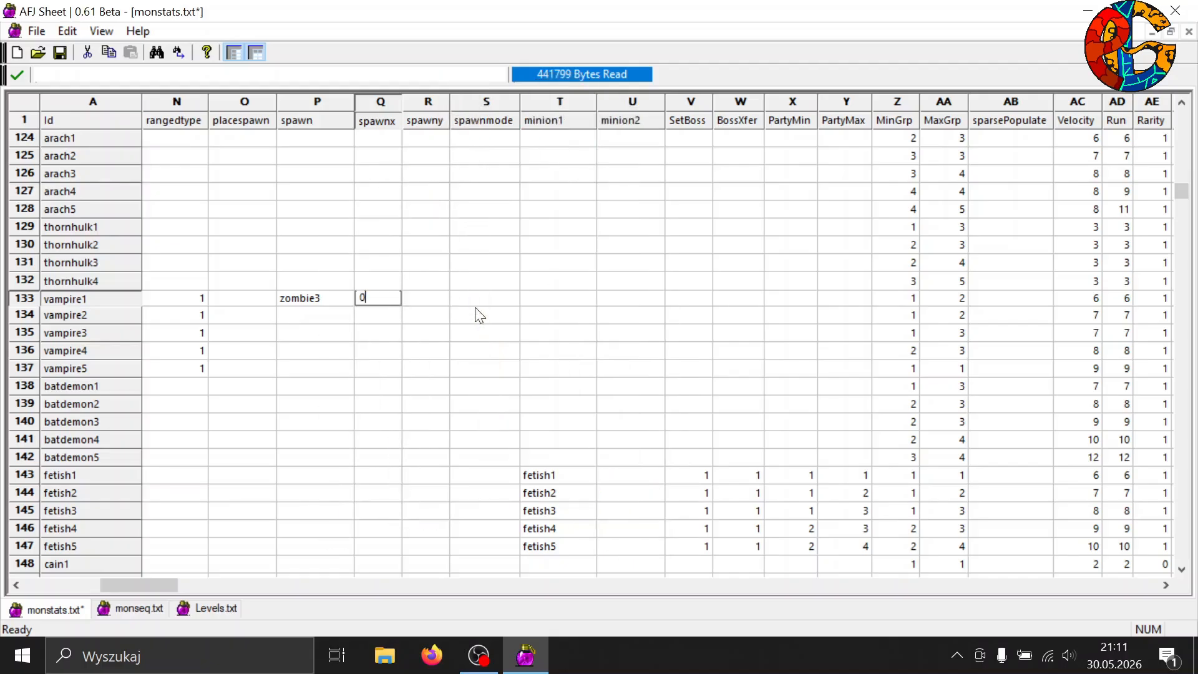
{"action": "left_click", "coordinate": [432, 297]}
{"action": "type", "text": "0"}
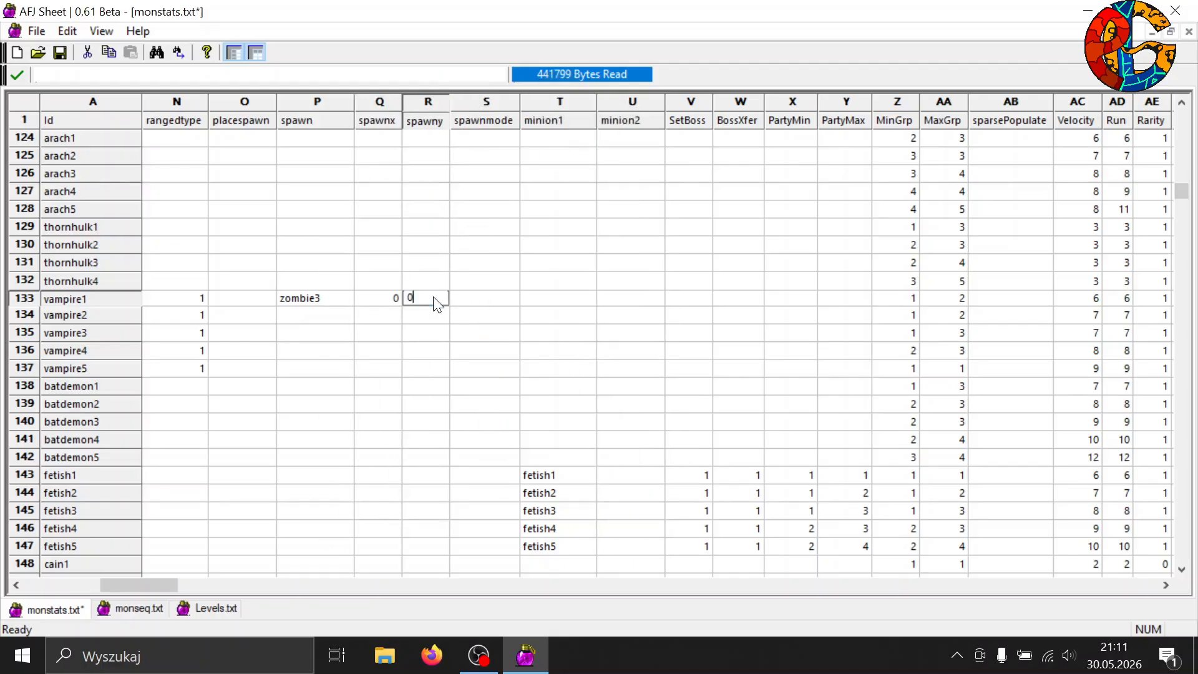
Set vampire1's spawnmode to S1 and save monstats.txt.
{"action": "left_click", "coordinate": [461, 300]}
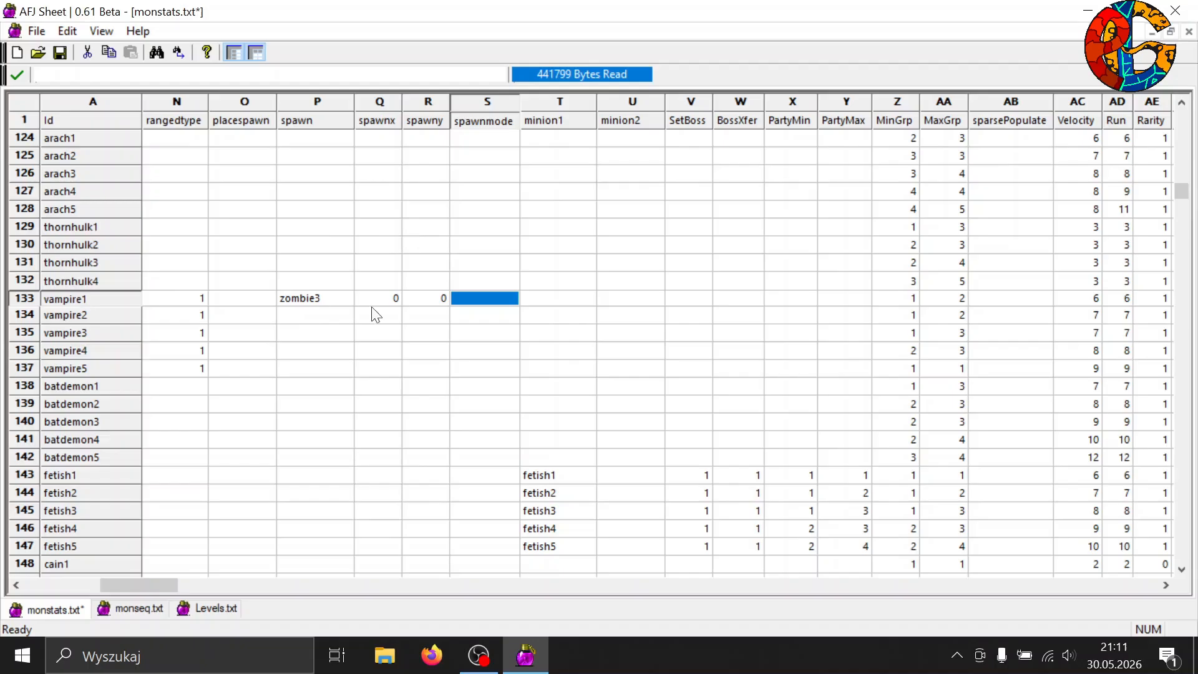
{"action": "type", "text": "S1"}
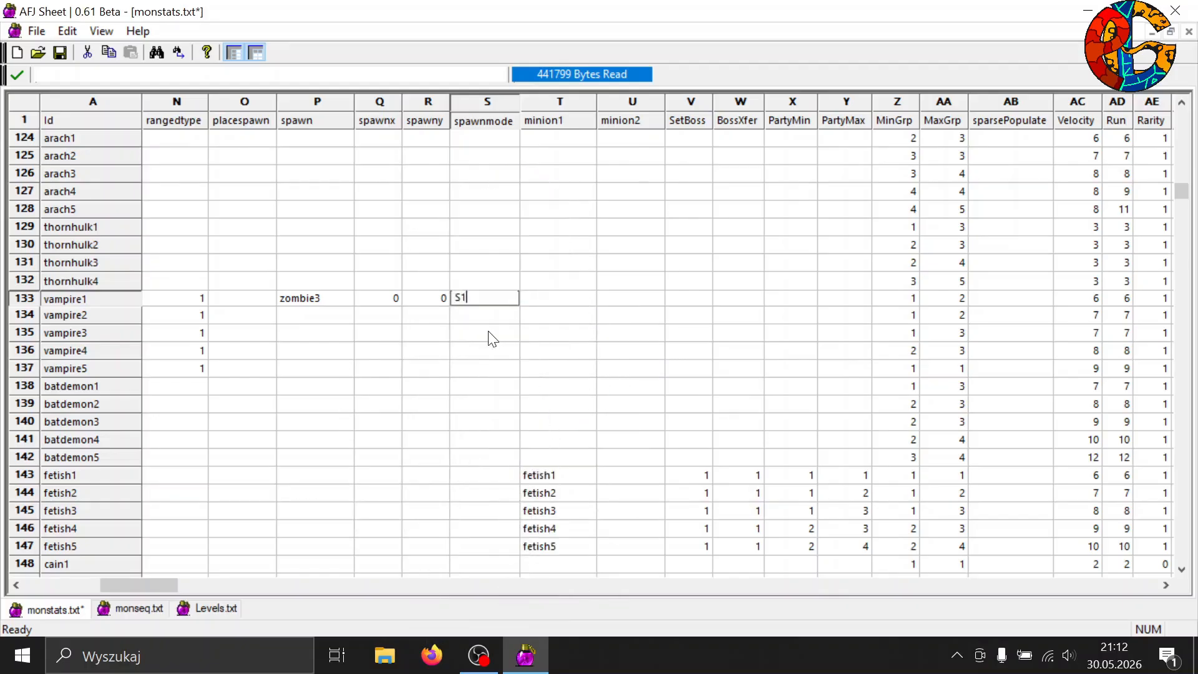
{"action": "key", "text": "Return"}
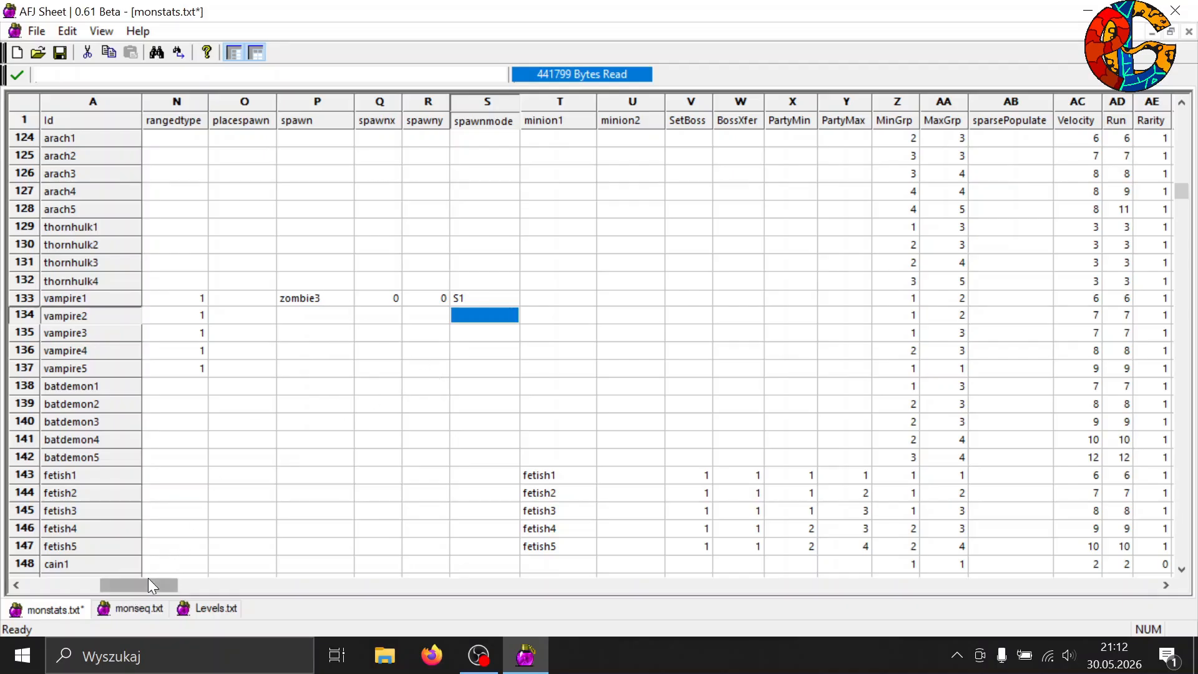
{"action": "key", "text": "ctrl+s"}
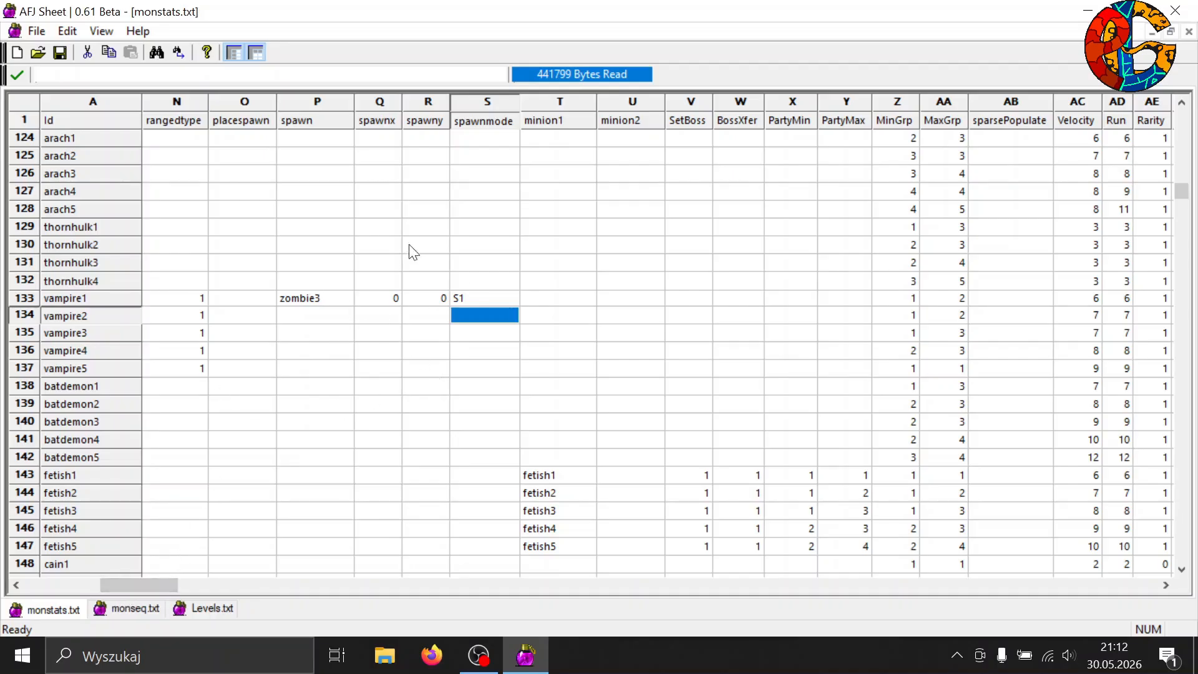
Review vampire1's cells from spawn to spawnmode, and its Skill1 and Skill2 entries.
{"action": "left_click", "coordinate": [315, 301]}
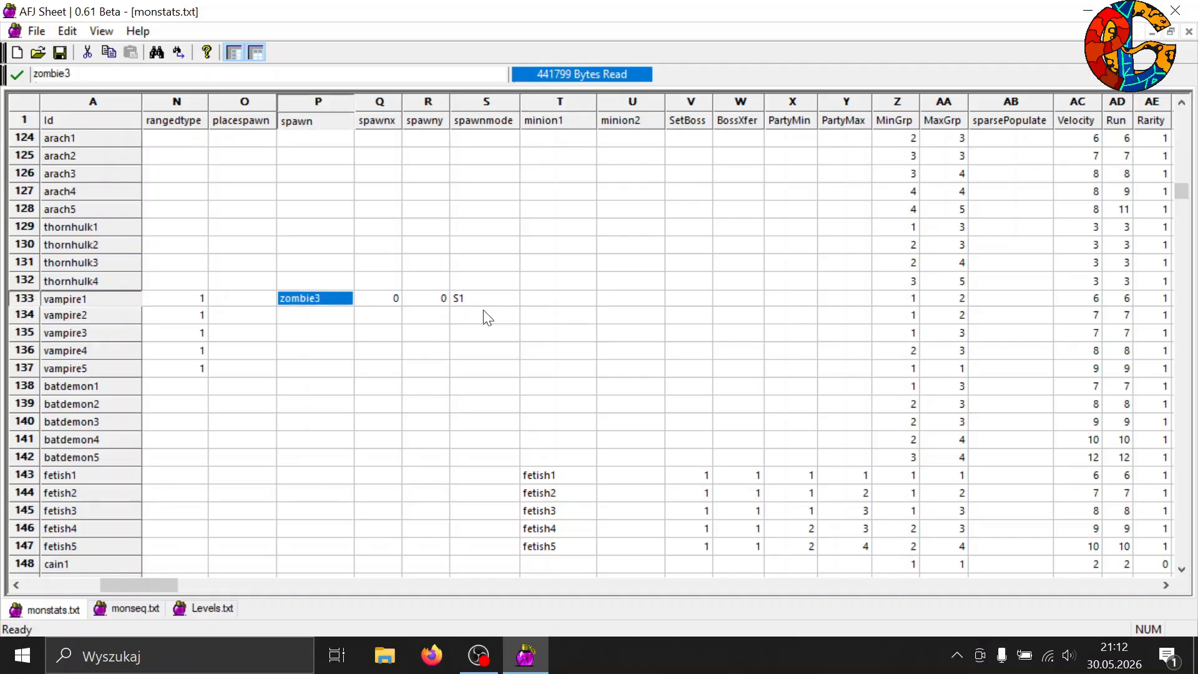
{"action": "left_click", "coordinate": [469, 301], "text": "shift"}
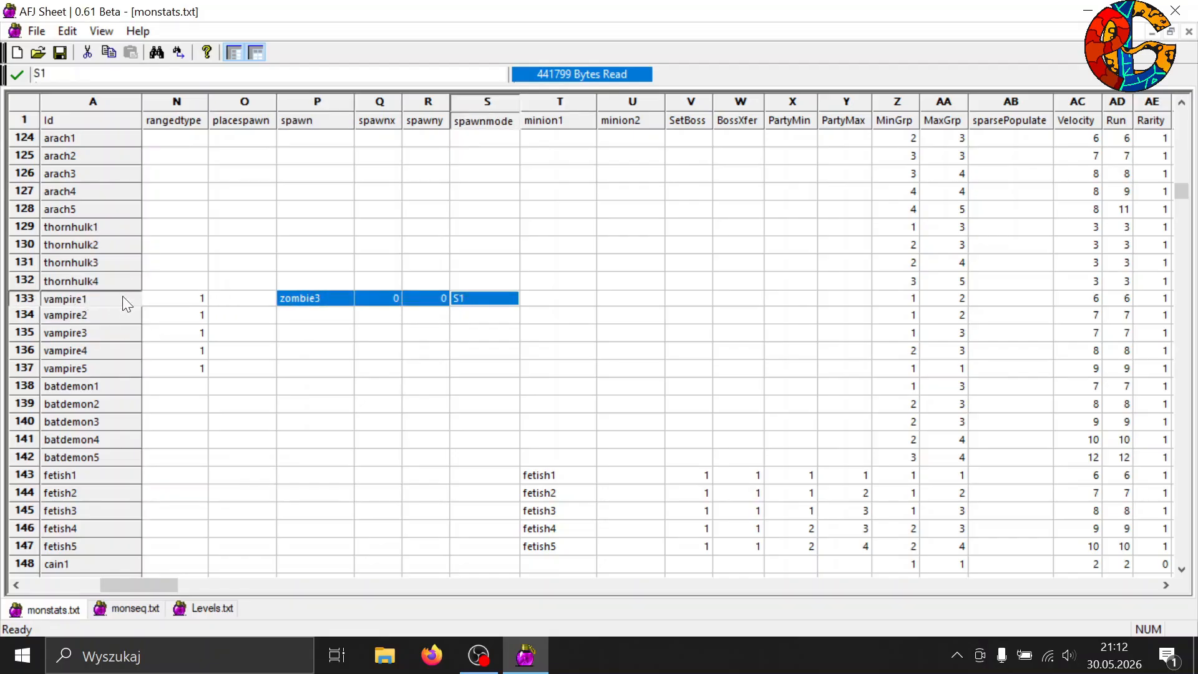
{"action": "left_click_drag", "start_coordinate": [121, 584], "coordinate": [459, 548]}
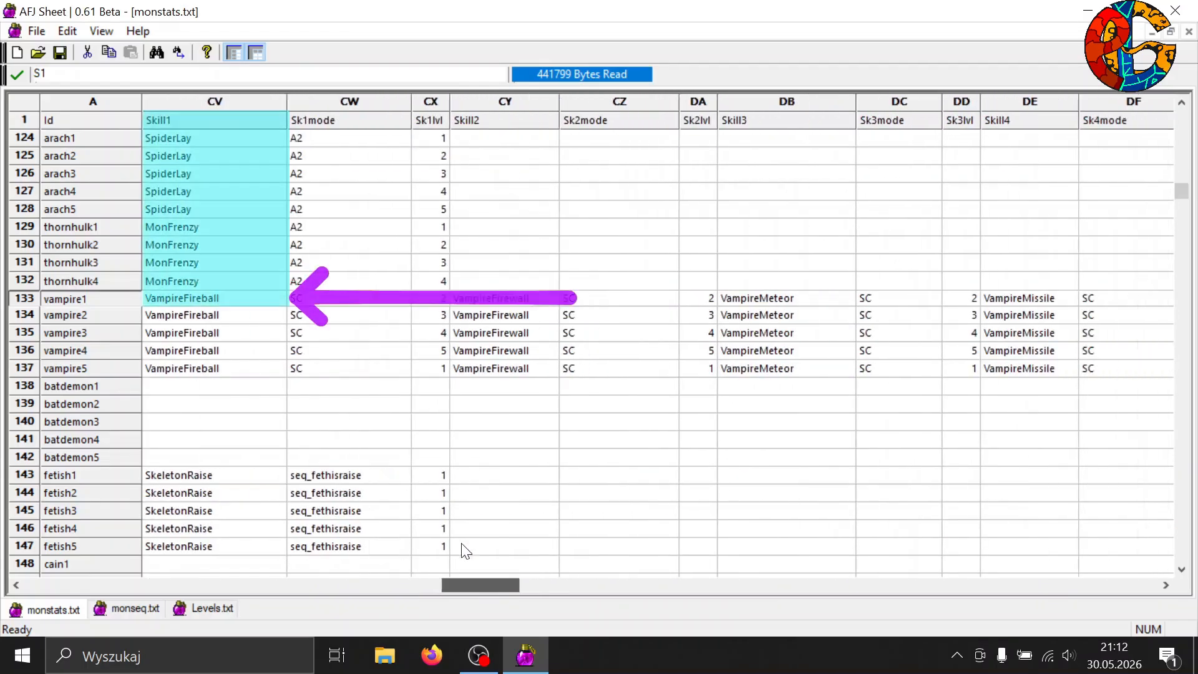
{"action": "left_click", "coordinate": [205, 299]}
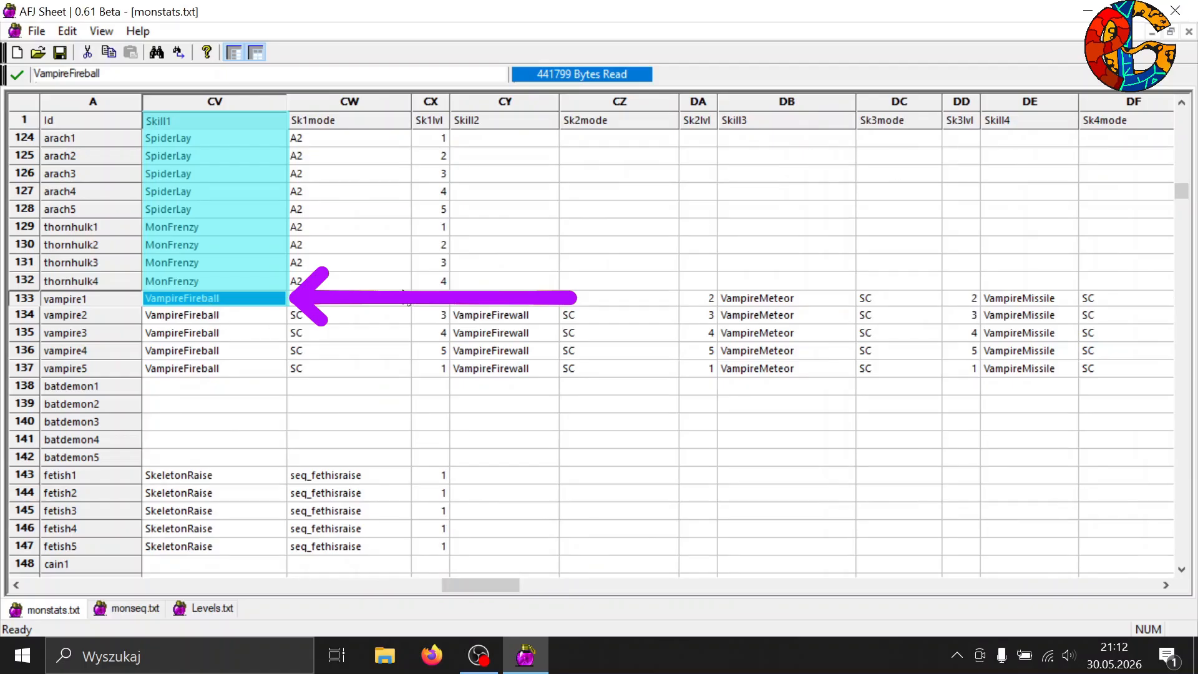
{"action": "left_click", "coordinate": [501, 300]}
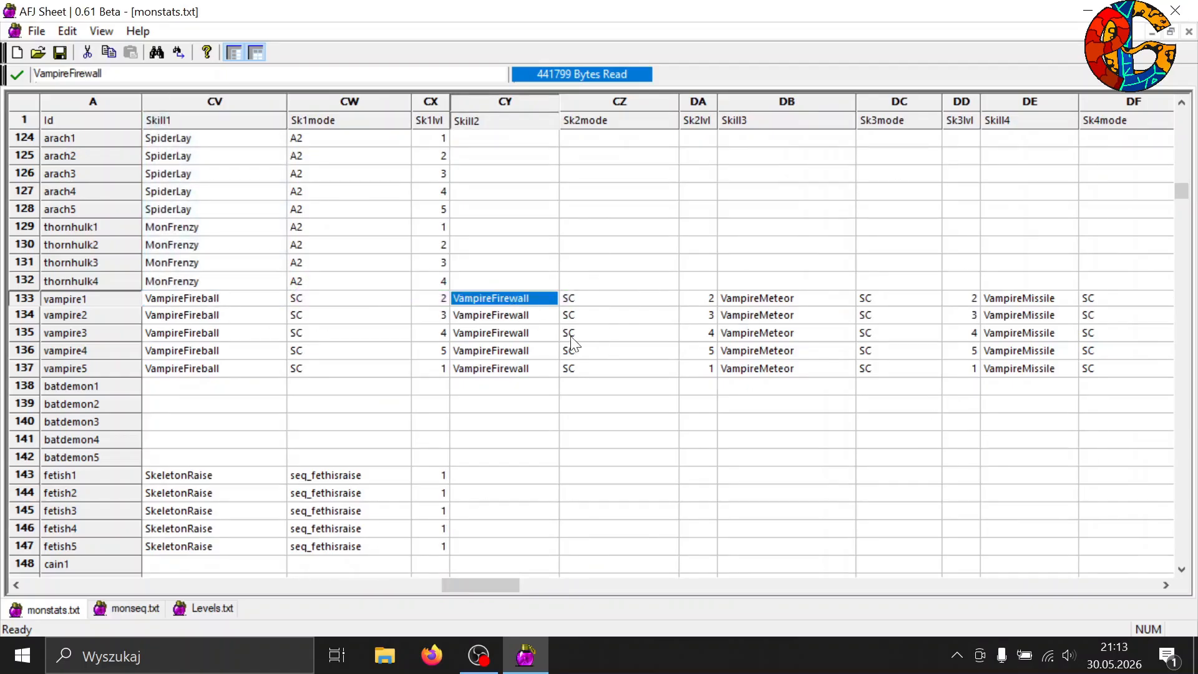
{"action": "left_click", "coordinate": [699, 304], "text": "shift"}
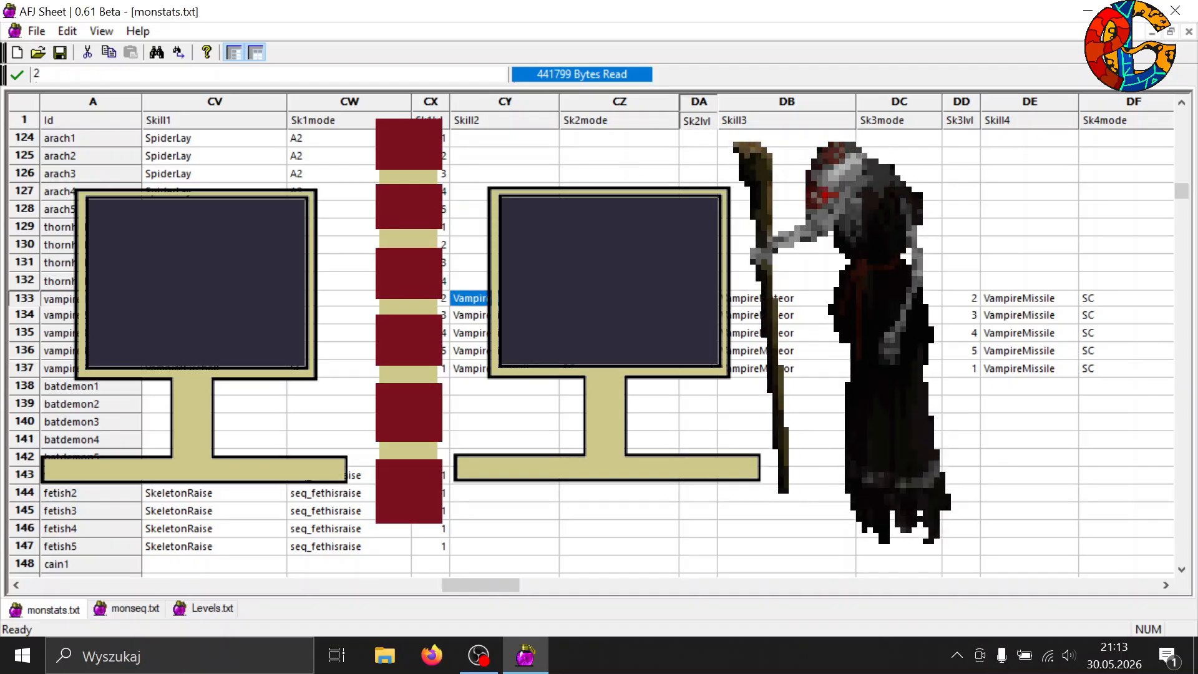
Set vampire1's Skill1 to Nest and its Sk1lvl to 1, and save monstats.txt.
{"action": "left_click", "coordinate": [143, 299]}
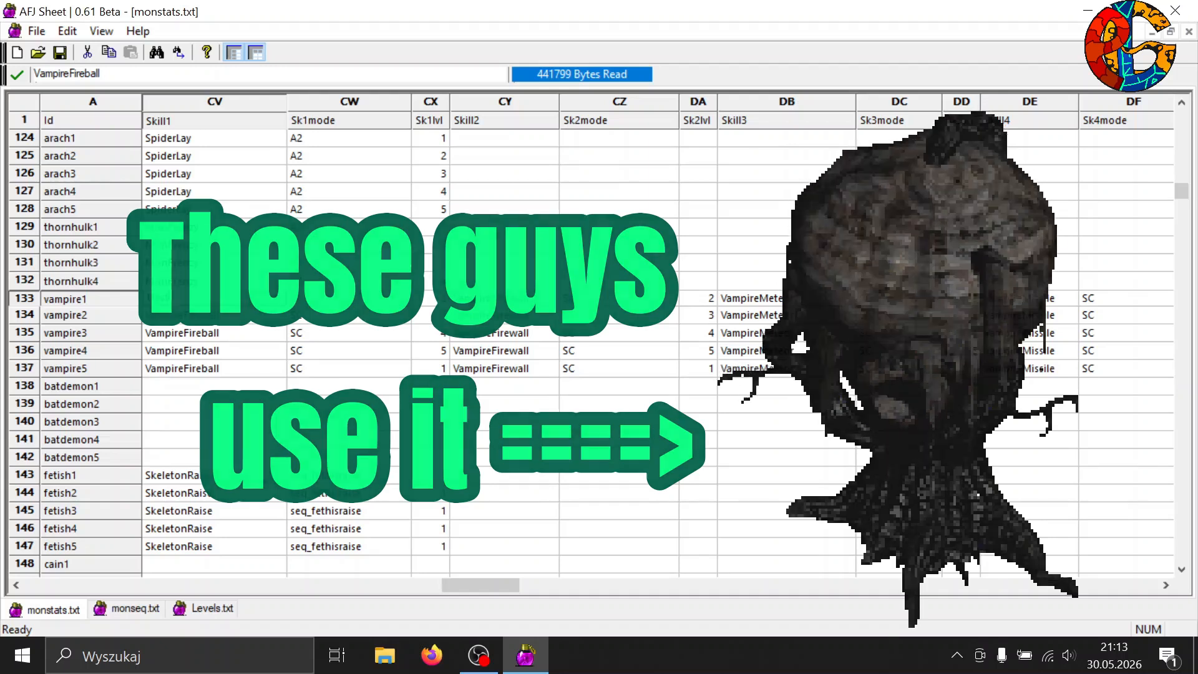
{"action": "left_click", "coordinate": [300, 315]}
{"action": "left_click", "coordinate": [189, 305]}
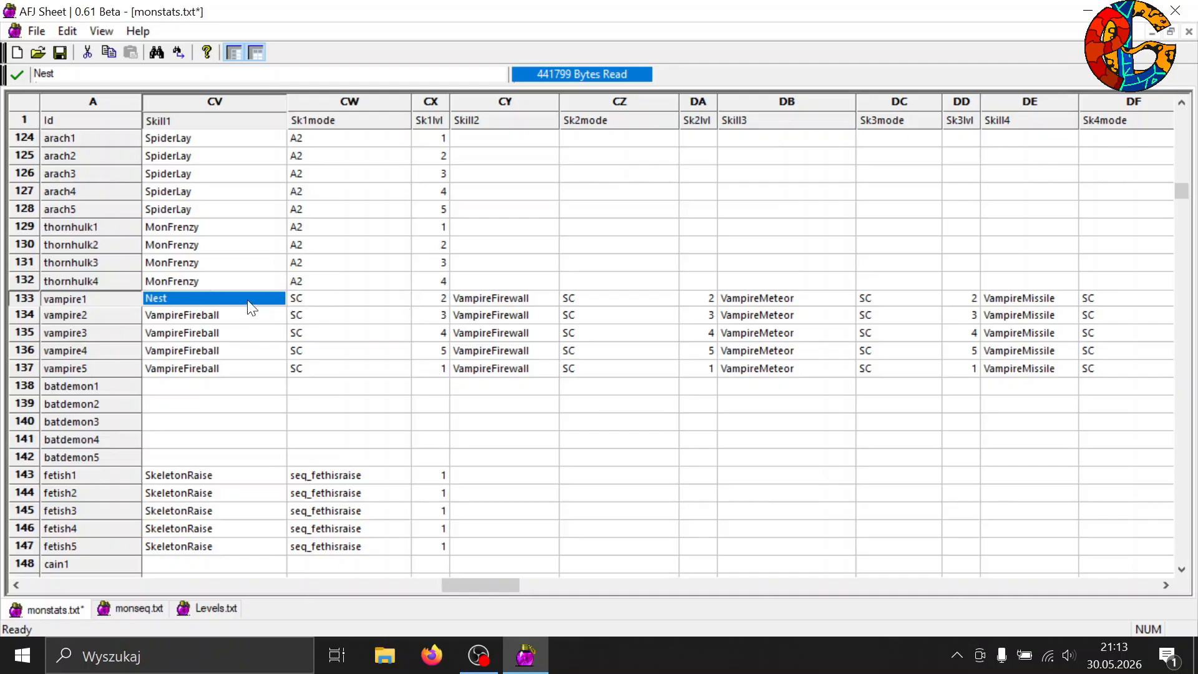
{"action": "left_click", "coordinate": [430, 299]}
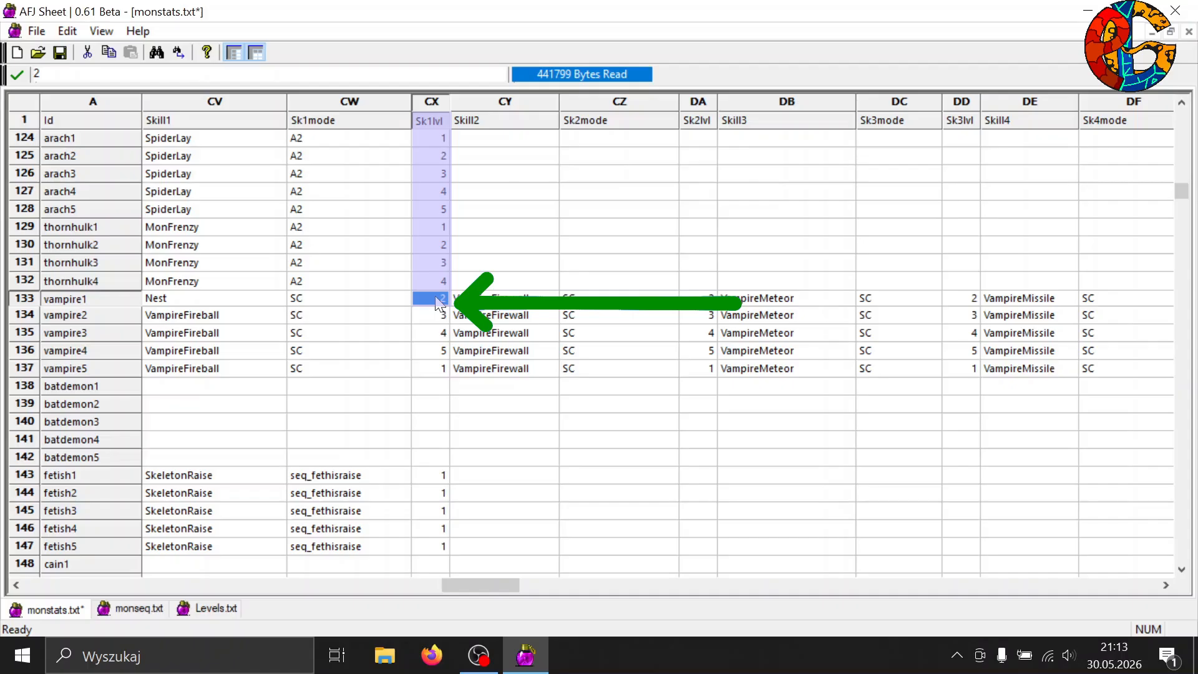
{"action": "type", "text": "1"}
{"action": "left_click", "coordinate": [479, 298]}
{"action": "key", "text": "ctrl+s"}
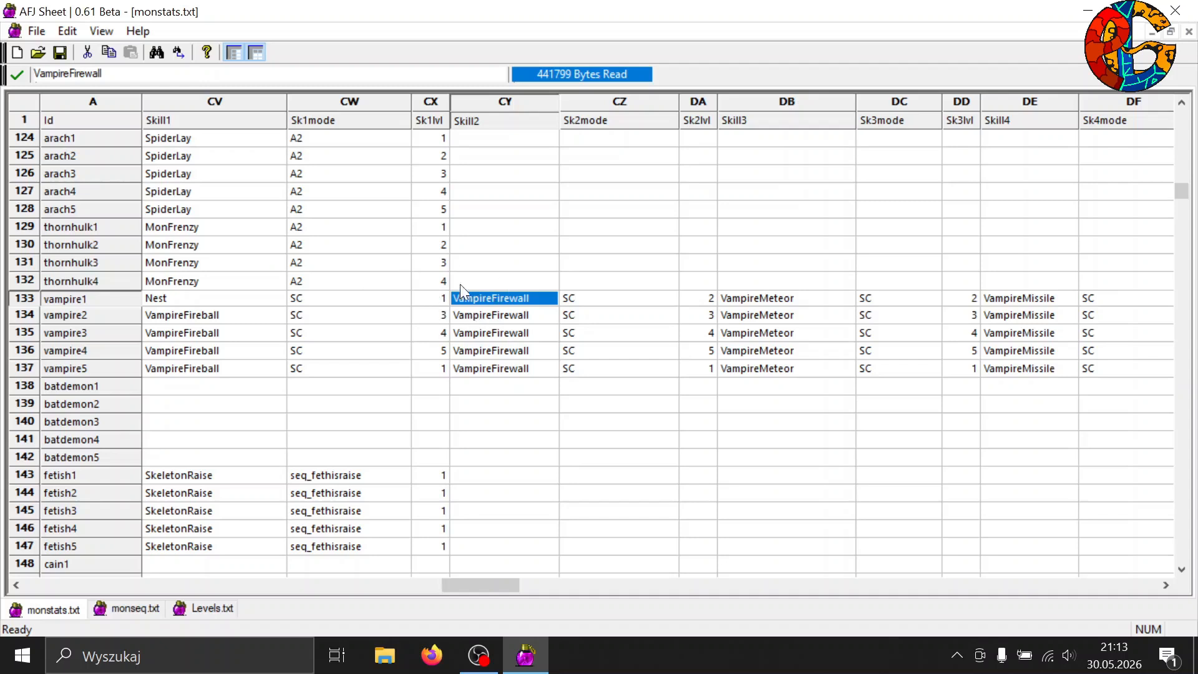
{"action": "left_click", "coordinate": [379, 304]}
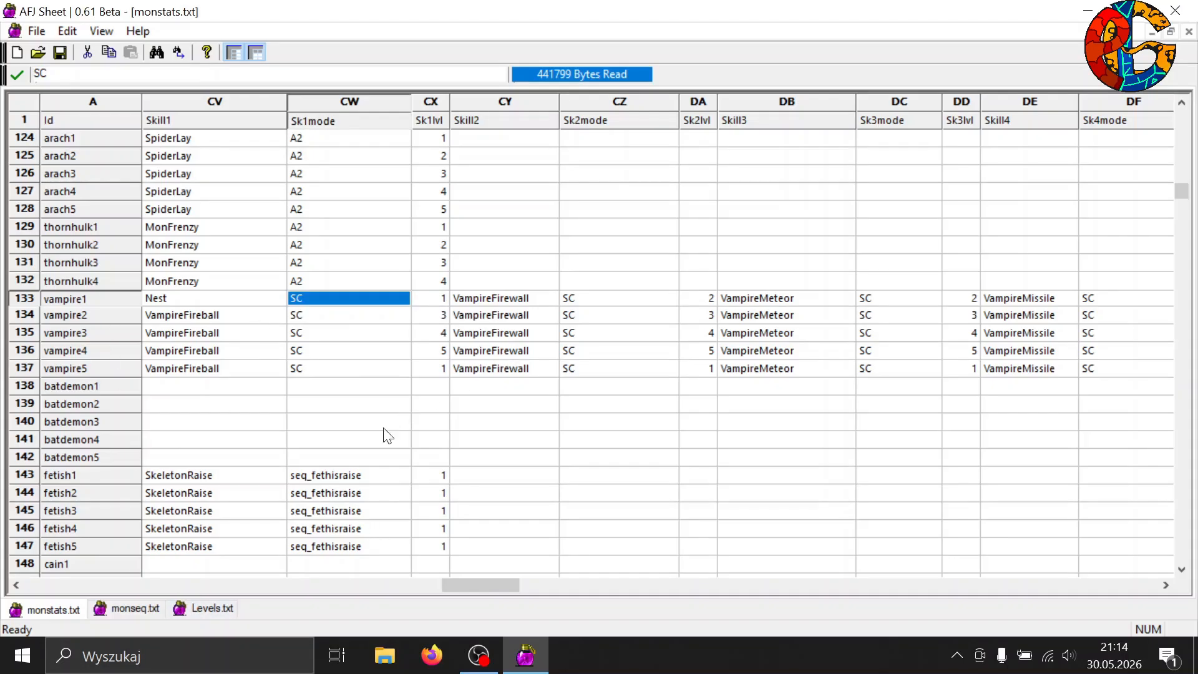
In Levels.txt, set mon1 of Act 1 - Wilderness 1 to vampire1.
{"action": "left_click", "coordinate": [215, 609]}
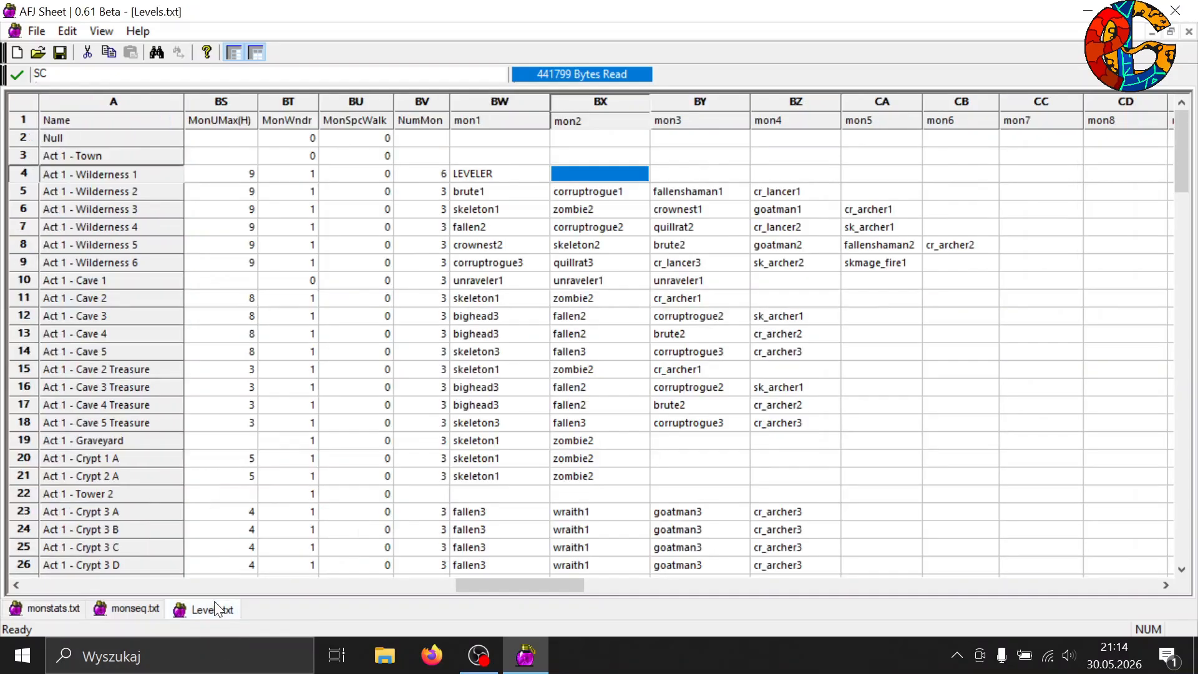
{"action": "left_click", "coordinate": [482, 174]}
{"action": "type", "text": "vem"}
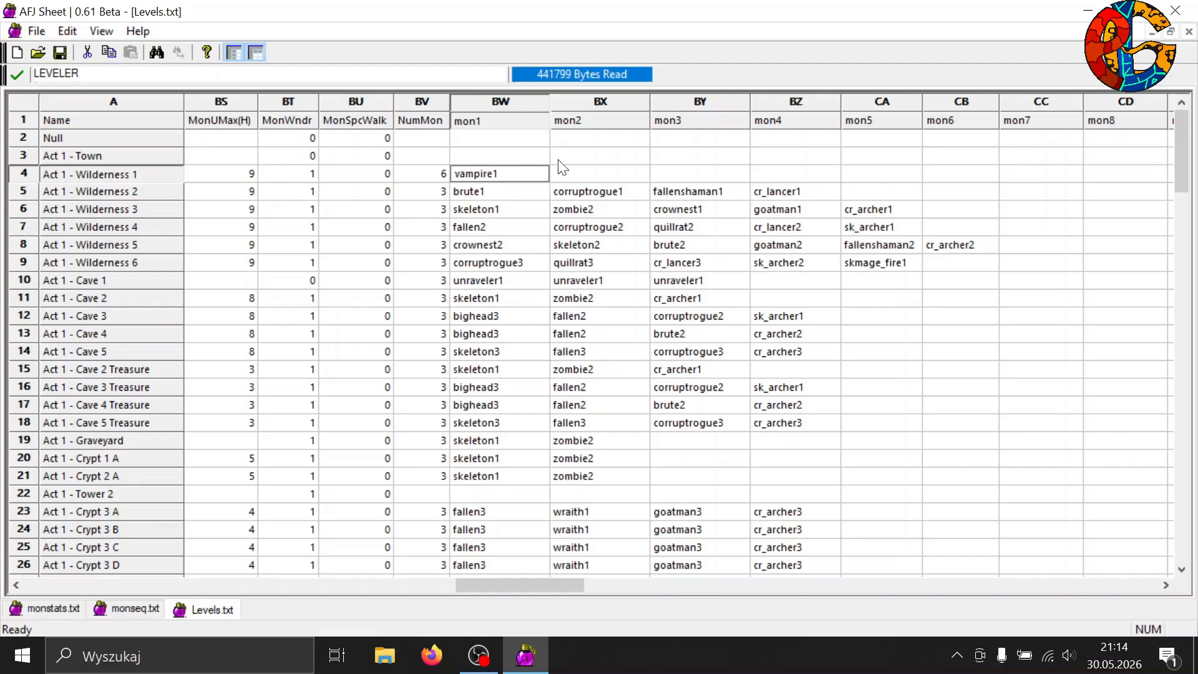
Switch to Diablo II from the desktop and load the level 67 Assassin in single player.
{"action": "left_click", "coordinate": [609, 174]}
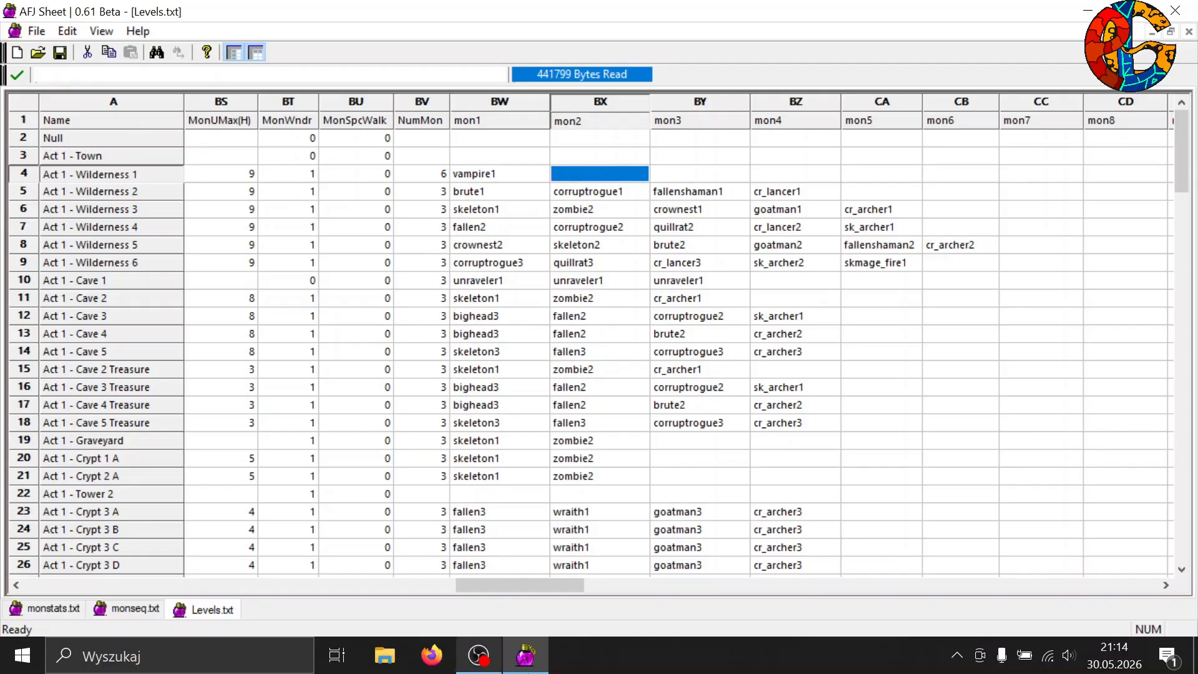
{"action": "left_click", "coordinate": [526, 655]}
{"action": "double_click", "coordinate": [488, 549]}
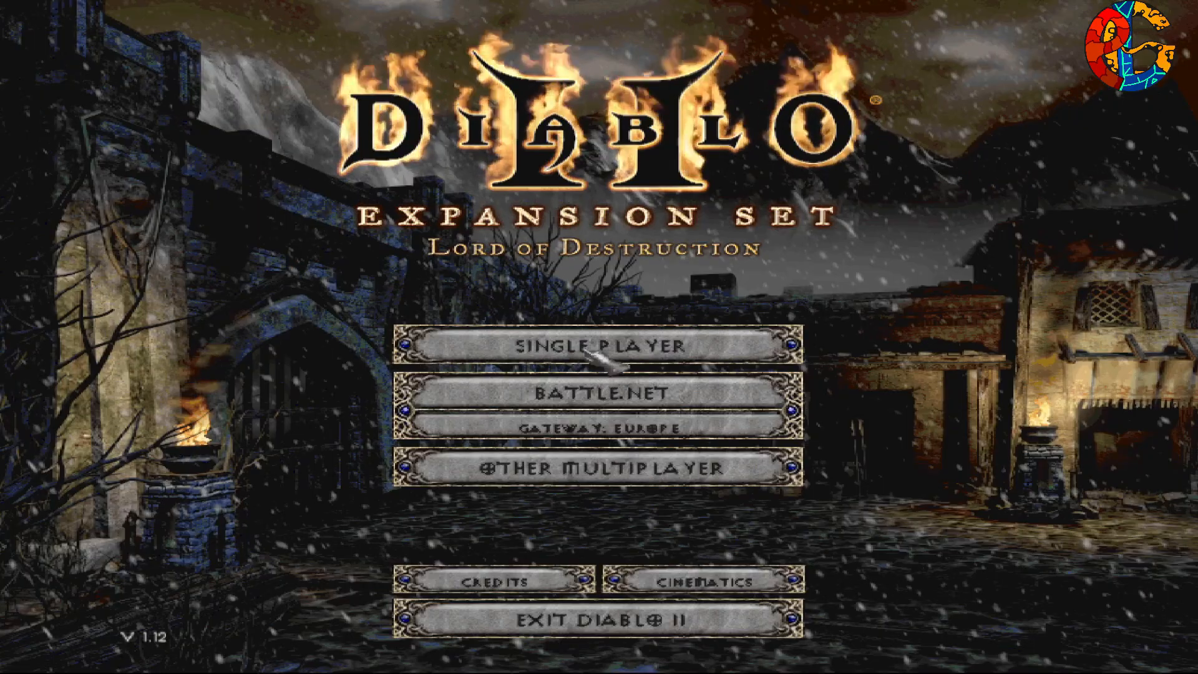
{"action": "left_click", "coordinate": [594, 342]}
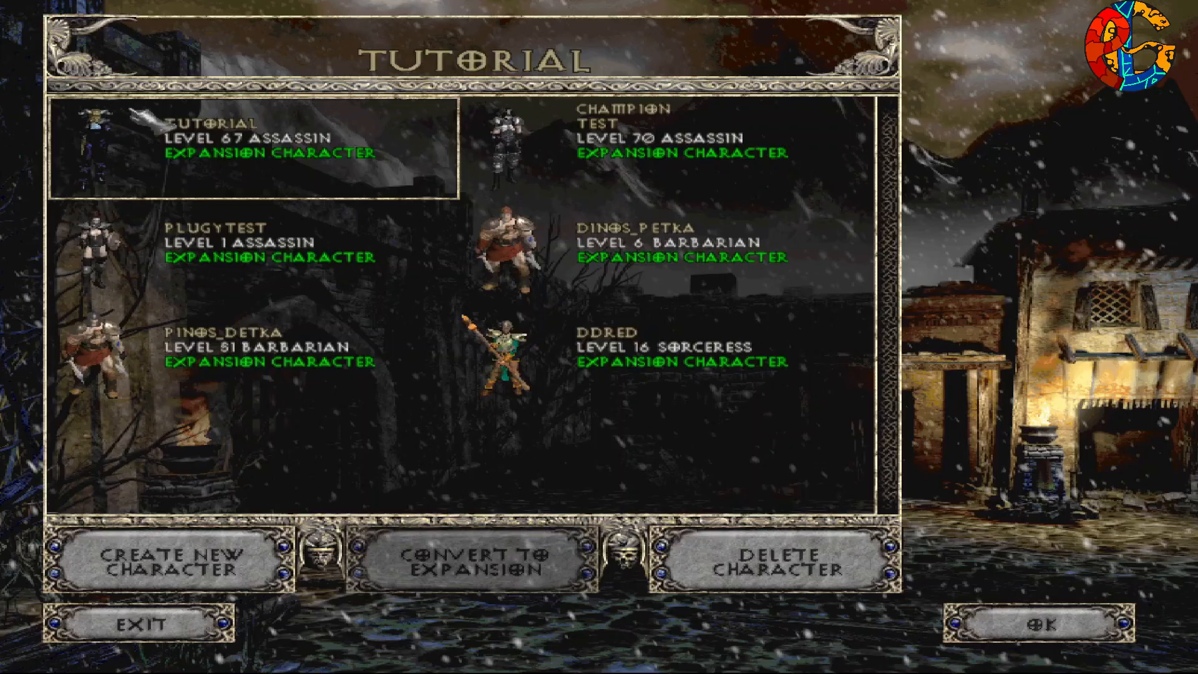
{"action": "key", "text": "Return"}
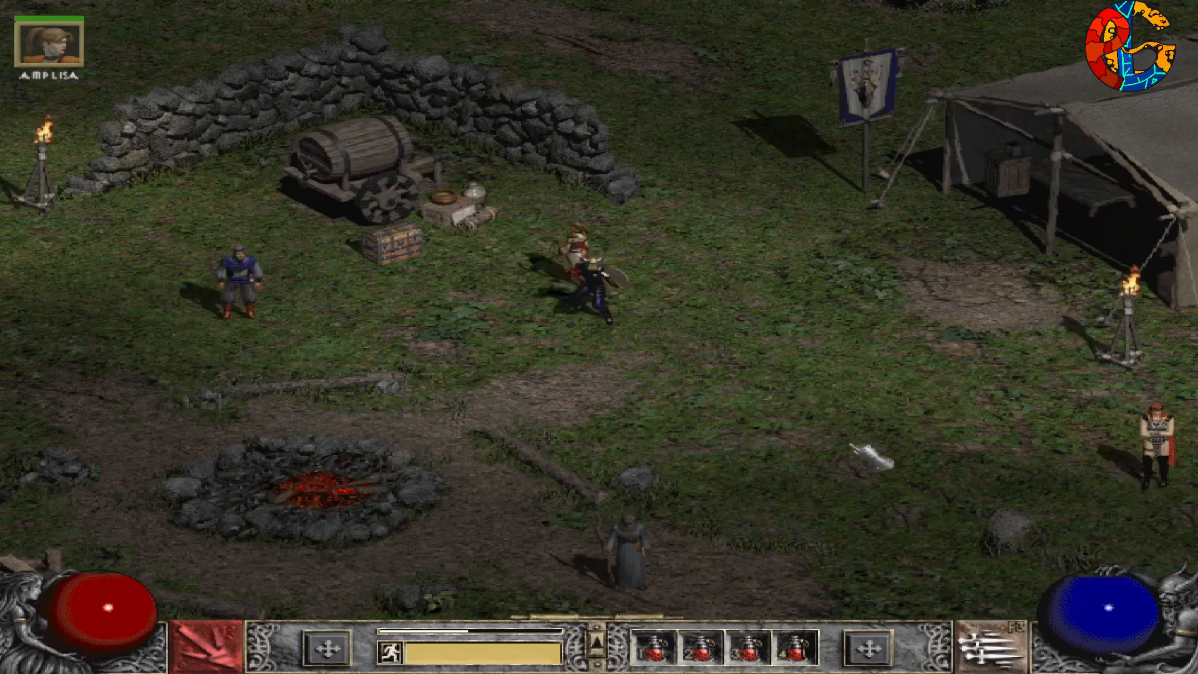
Roam the wilderness outside the camp and fight the vampires to test their zombie spawning in game.
{"action": "mouse_move", "coordinate": [851, 440]}
{"action": "left_mouse_down"}
{"action": "mouse_move", "coordinate": [873, 431]}
{"action": "mouse_move", "coordinate": [1139, 498]}
{"action": "mouse_move", "coordinate": [1137, 427]}
{"action": "mouse_move", "coordinate": [967, 428]}
{"action": "mouse_move", "coordinate": [868, 436]}
{"action": "mouse_move", "coordinate": [601, 532]}
{"action": "mouse_move", "coordinate": [551, 530]}
{"action": "mouse_move", "coordinate": [1136, 472]}
{"action": "mouse_move", "coordinate": [1069, 481]}
{"action": "mouse_move", "coordinate": [1043, 406]}
{"action": "mouse_move", "coordinate": [981, 388]}
{"action": "mouse_move", "coordinate": [489, 366]}
{"action": "mouse_move", "coordinate": [294, 455]}
{"action": "mouse_move", "coordinate": [645, 428]}
{"action": "mouse_move", "coordinate": [829, 326]}
{"action": "mouse_move", "coordinate": [489, 383]}
{"action": "mouse_move", "coordinate": [855, 248]}
{"action": "mouse_move", "coordinate": [776, 294]}
{"action": "mouse_move", "coordinate": [696, 430]}
{"action": "mouse_move", "coordinate": [693, 463]}
{"action": "mouse_move", "coordinate": [647, 448]}
{"action": "left_mouse_up"}
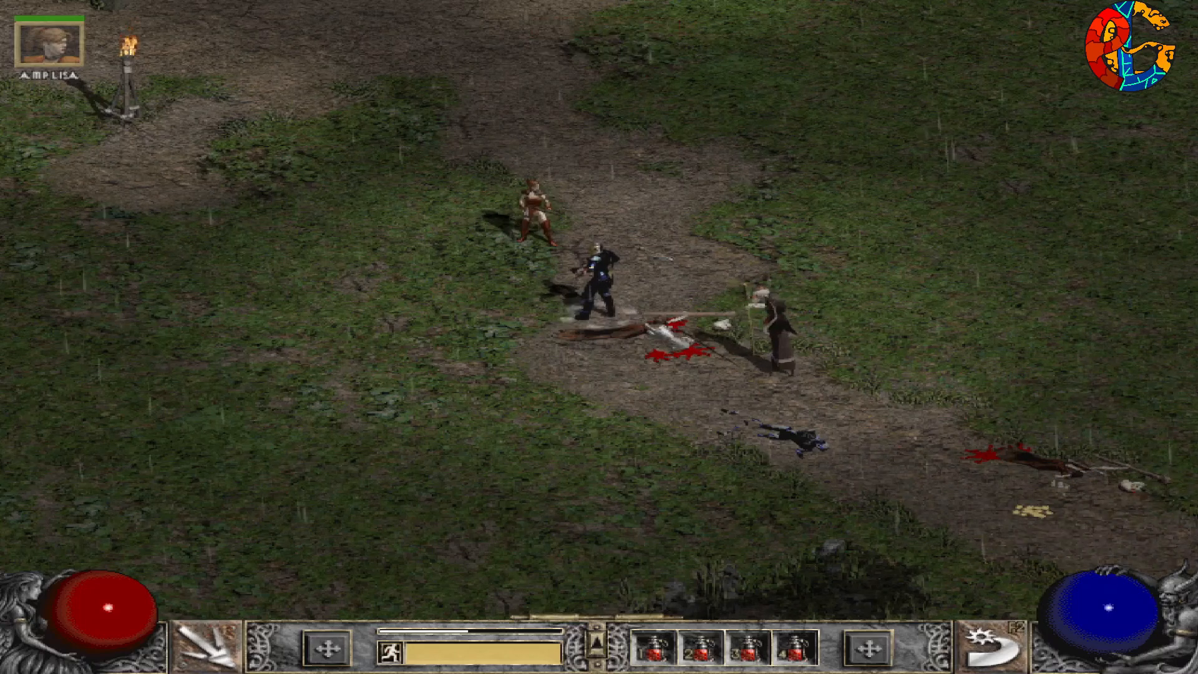
{"action": "left_click", "coordinate": [622, 347]}
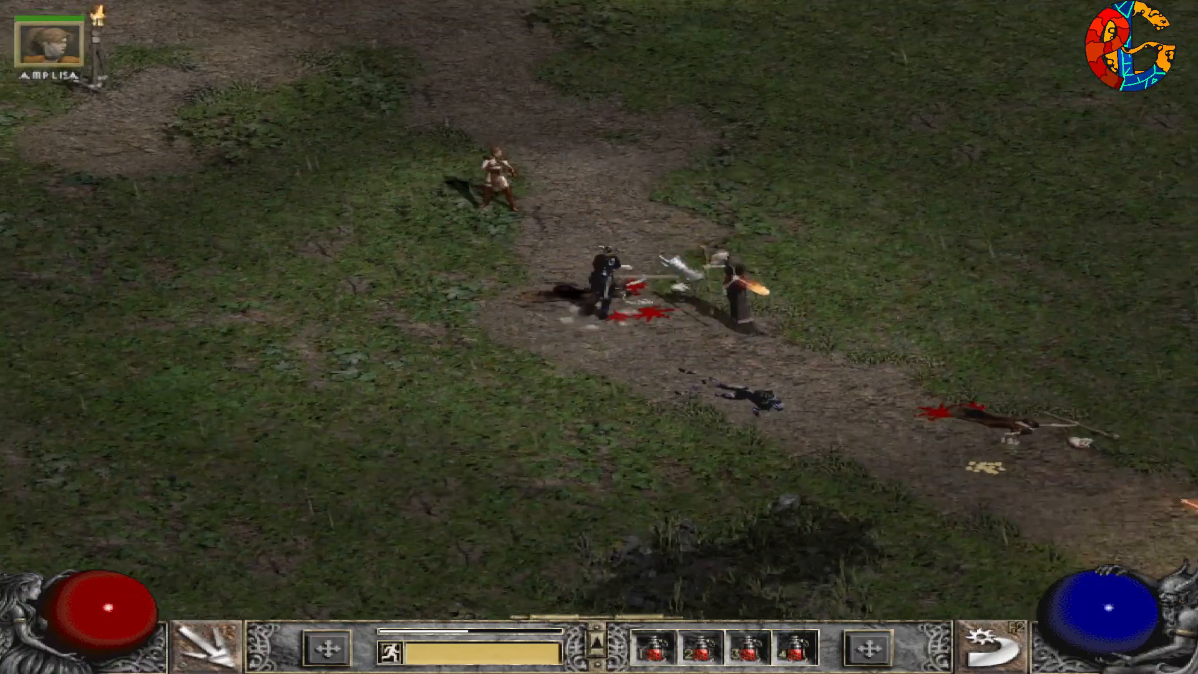
{"action": "left_click", "coordinate": [660, 254]}
{"action": "left_click", "coordinate": [687, 411]}
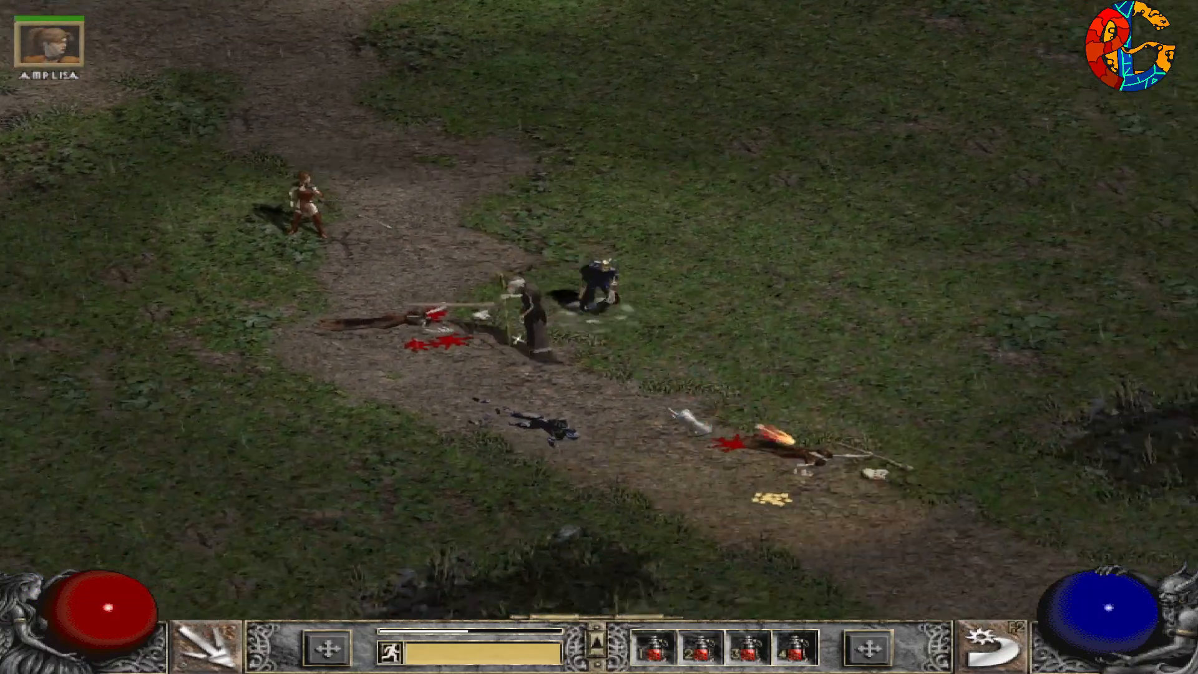
{"action": "right_click", "coordinate": [450, 304]}
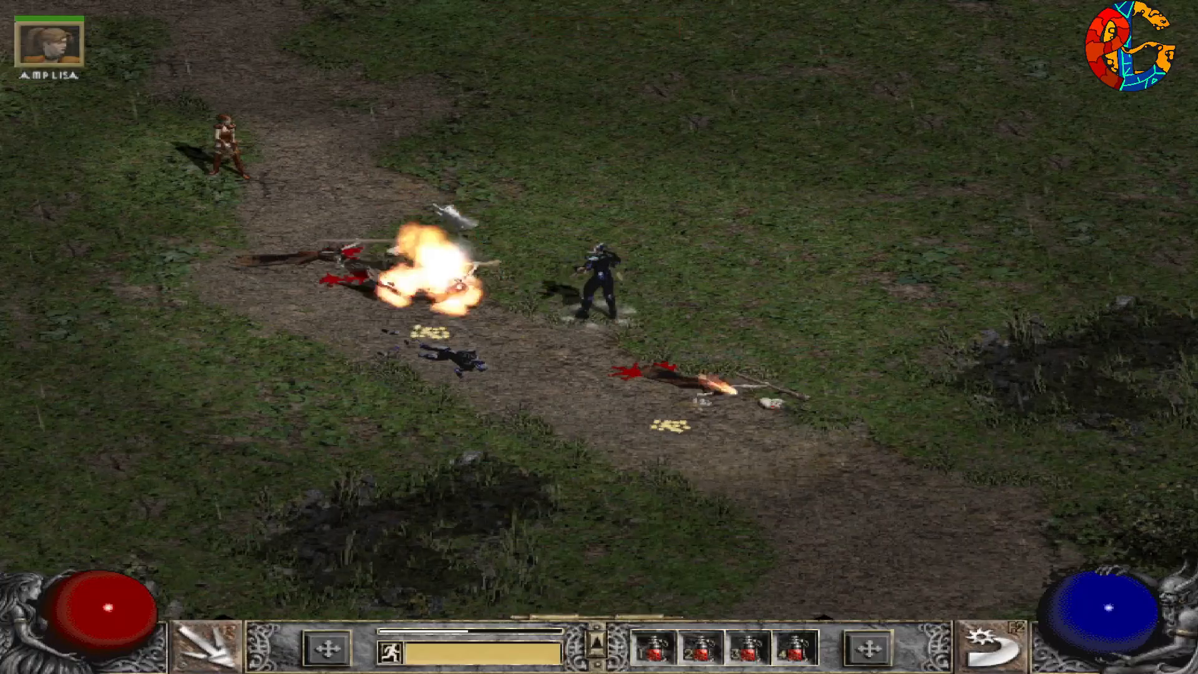
{"action": "left_click", "coordinate": [431, 334]}
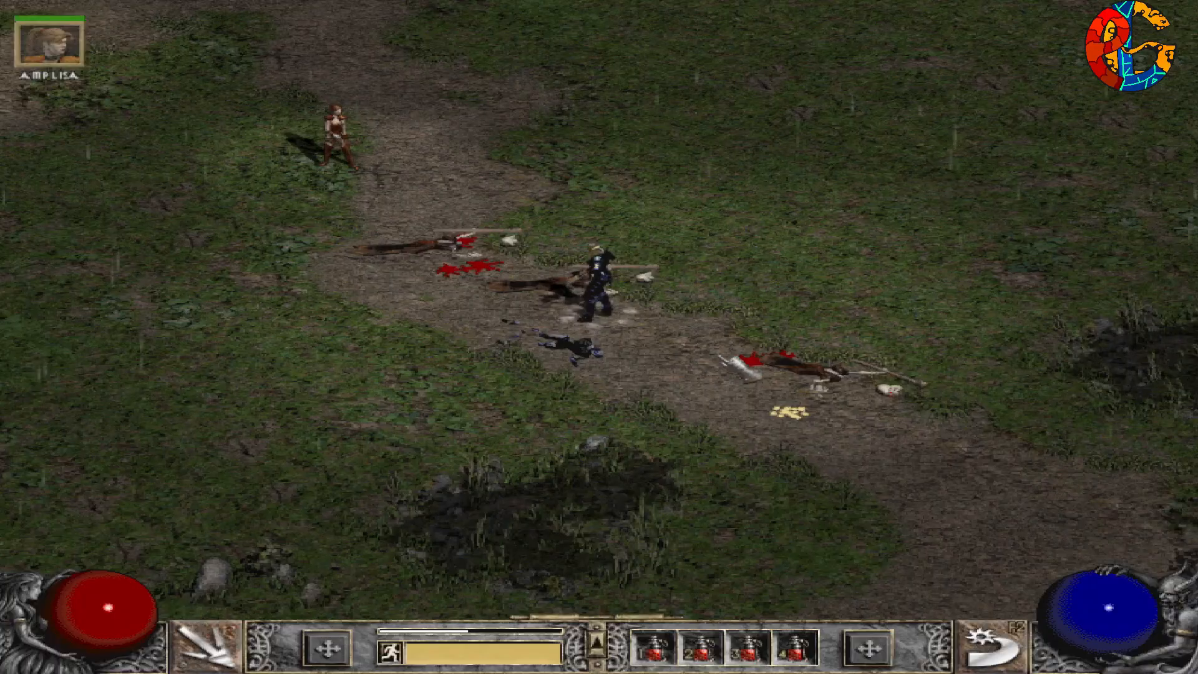
{"action": "left_click", "coordinate": [773, 406]}
{"action": "left_click", "coordinate": [355, 188]}
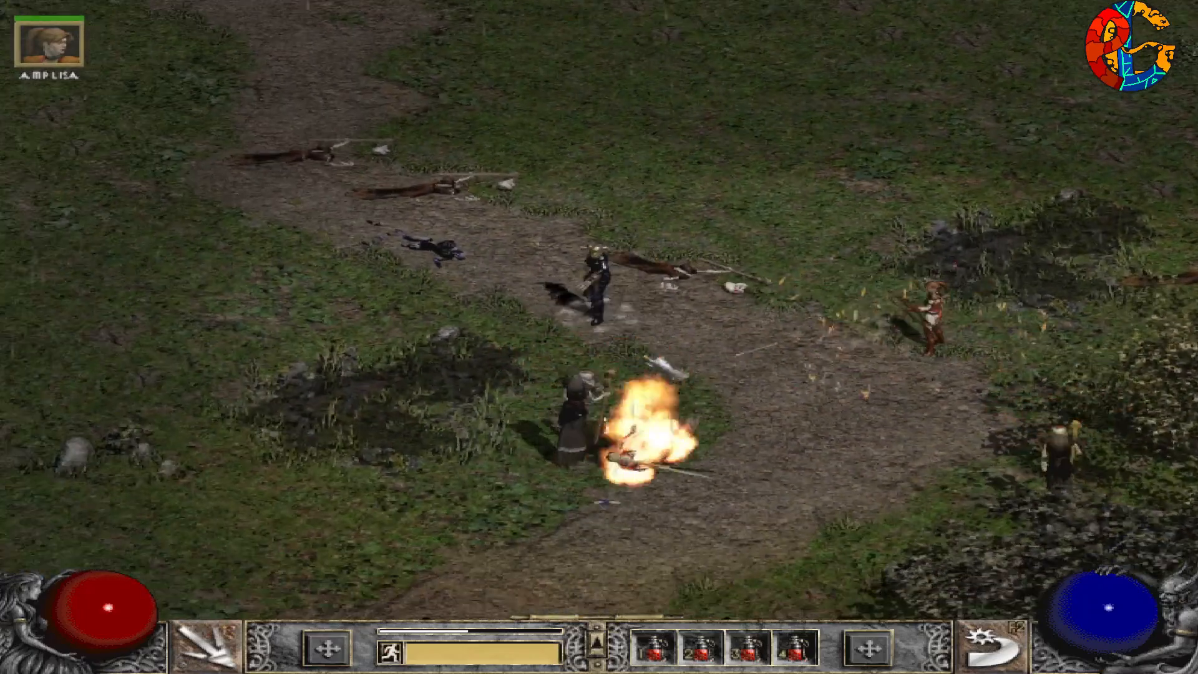
{"action": "left_click", "coordinate": [596, 394]}
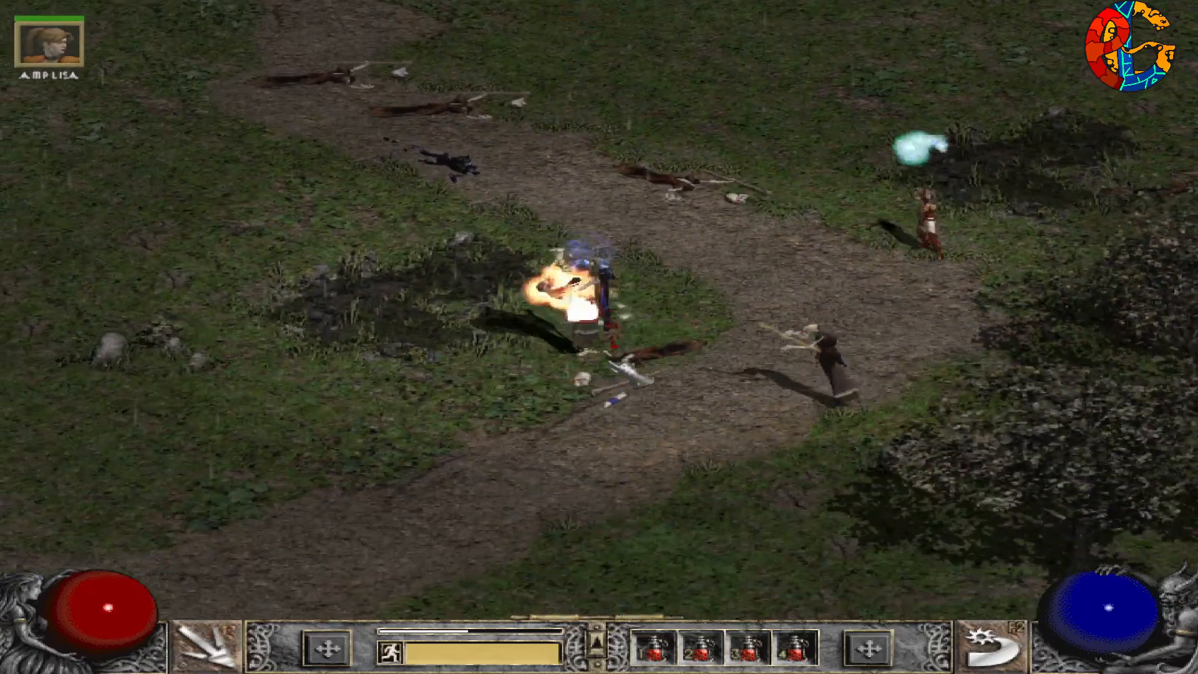
{"action": "left_click", "coordinate": [816, 383]}
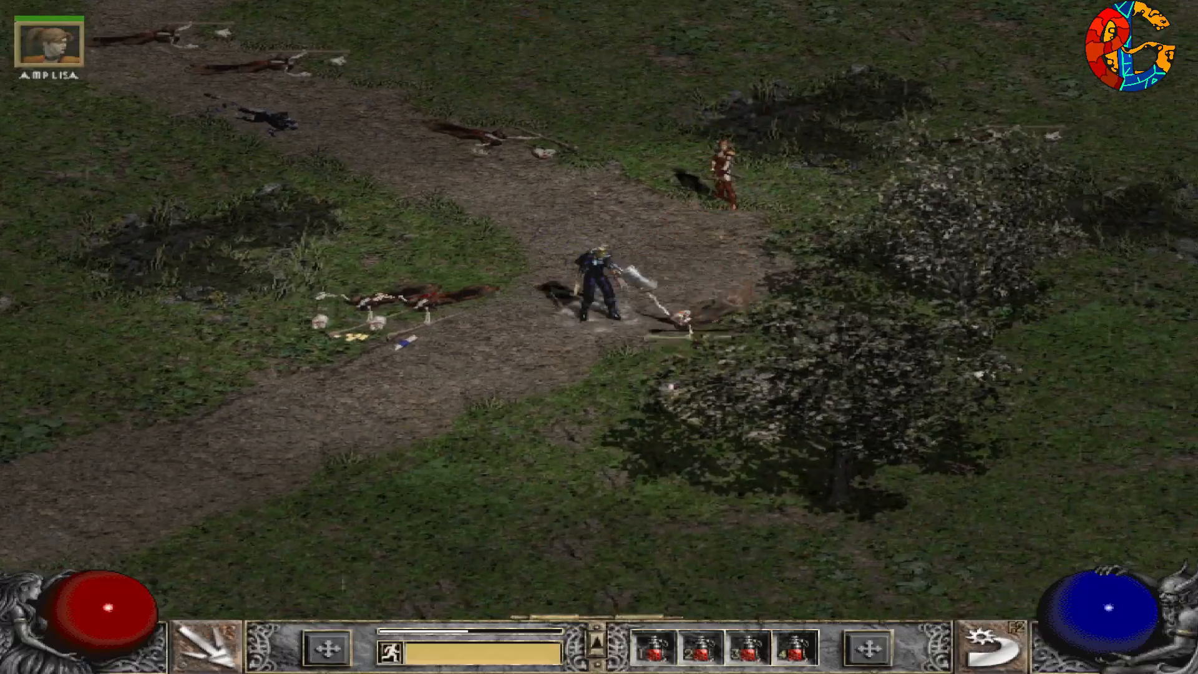
{"action": "left_click", "coordinate": [330, 321]}
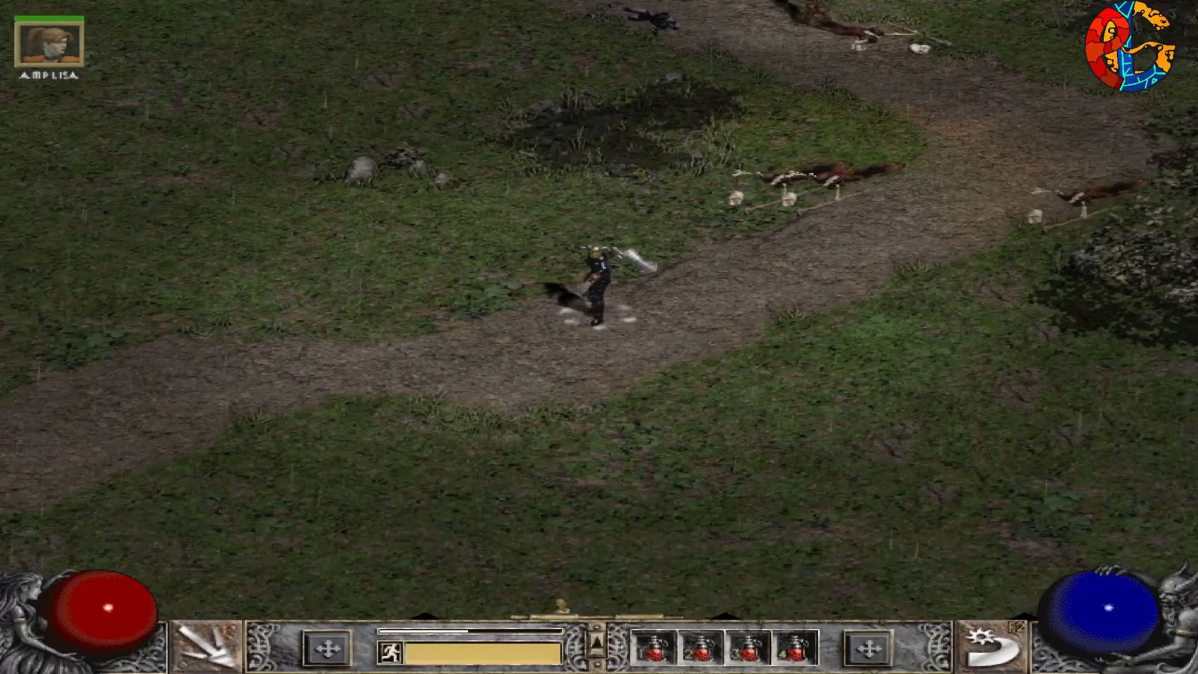
{"action": "left_click", "coordinate": [502, 393]}
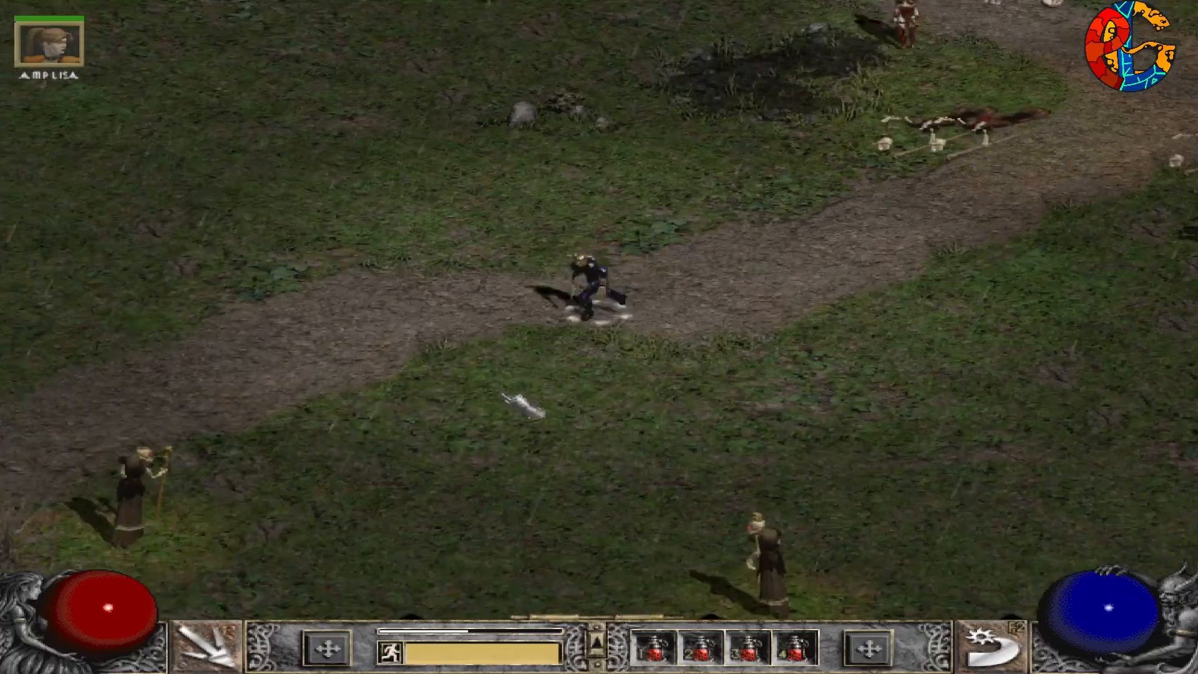
{"action": "left_click", "coordinate": [814, 421]}
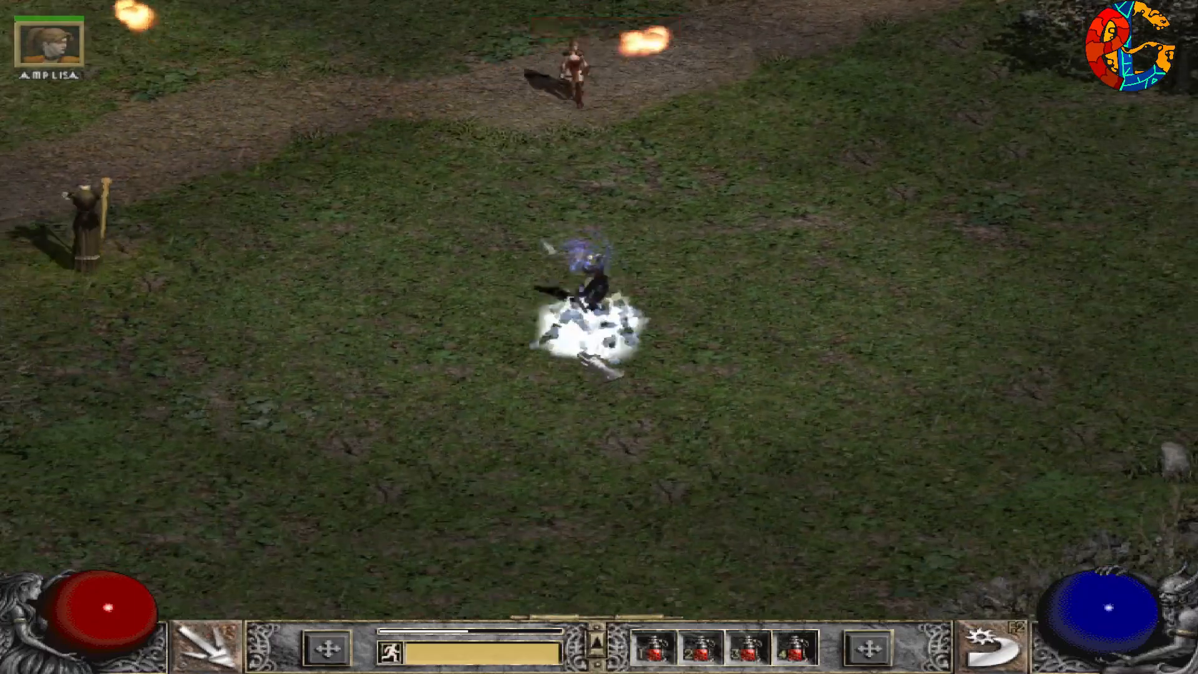
{"action": "left_click", "coordinate": [395, 252]}
{"action": "right_click", "coordinate": [538, 281]}
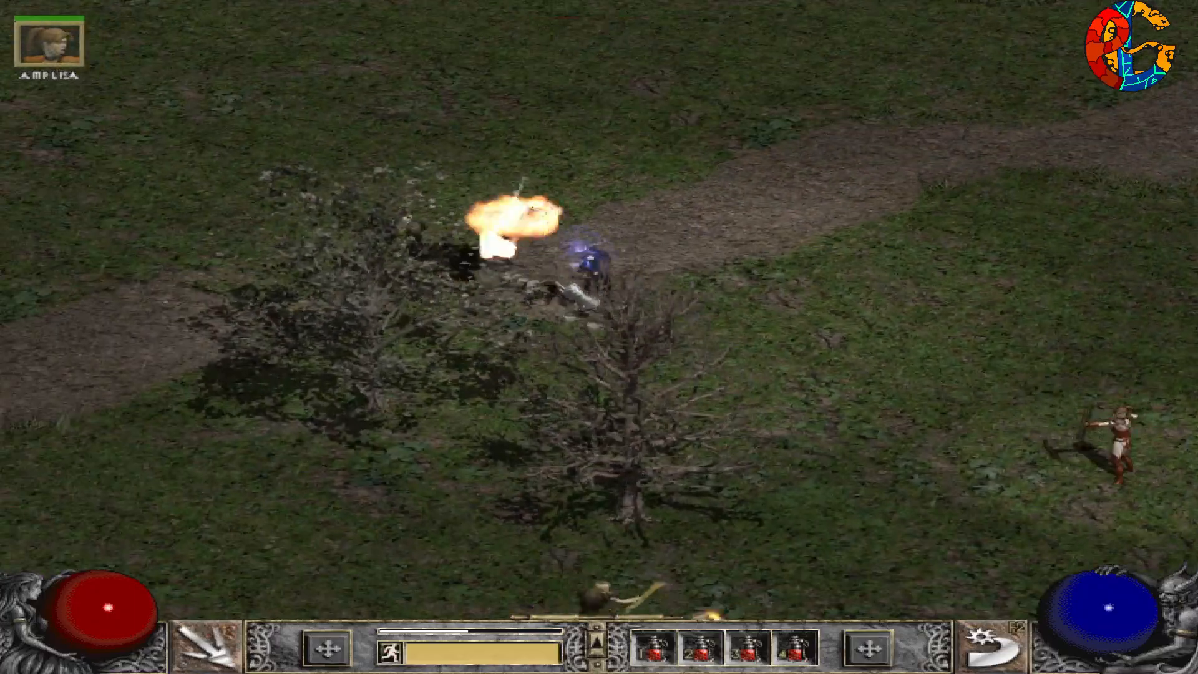
{"action": "left_click", "coordinate": [546, 299]}
{"action": "key", "text": "alt"}
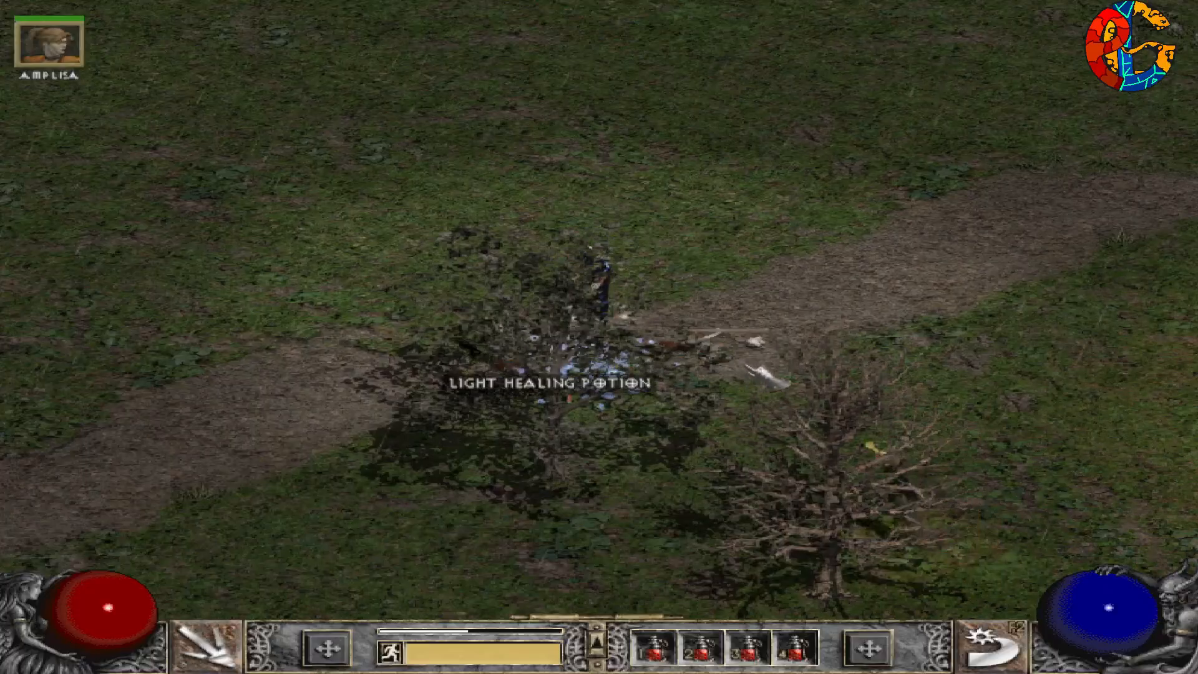
{"action": "left_click", "coordinate": [758, 368]}
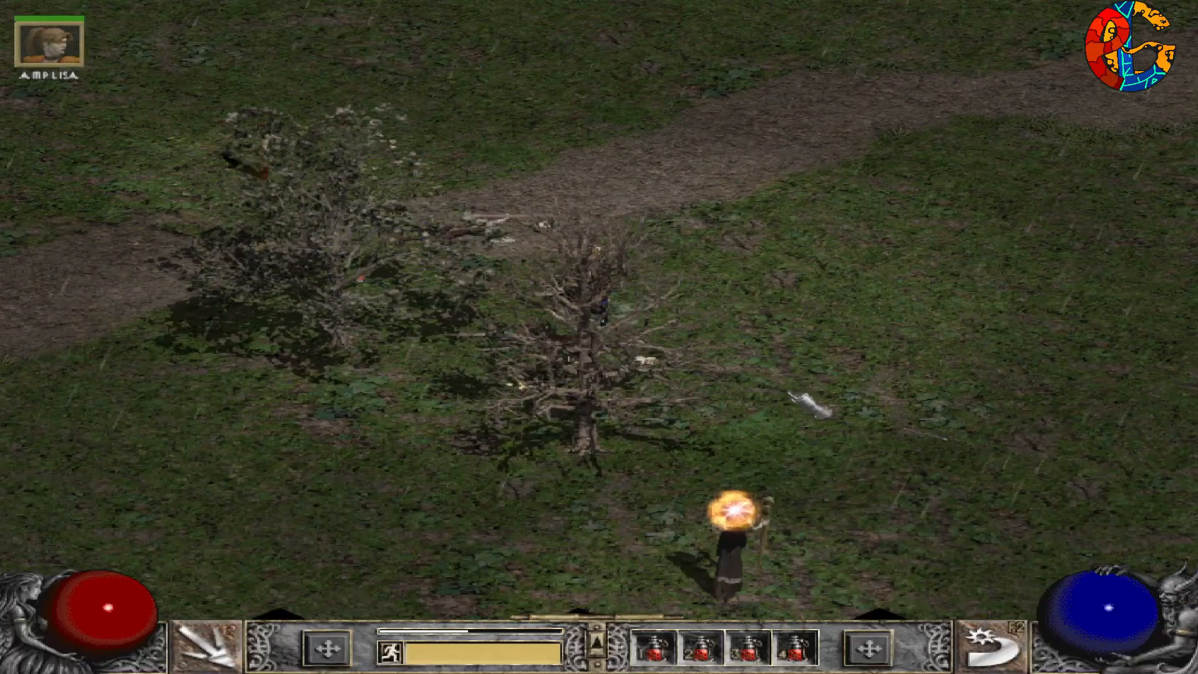
Leave the current game, quit Diablo II and switch back to AFJ Sheet.
{"action": "key", "text": "Escape"}
{"action": "left_click", "coordinate": [599, 290]}
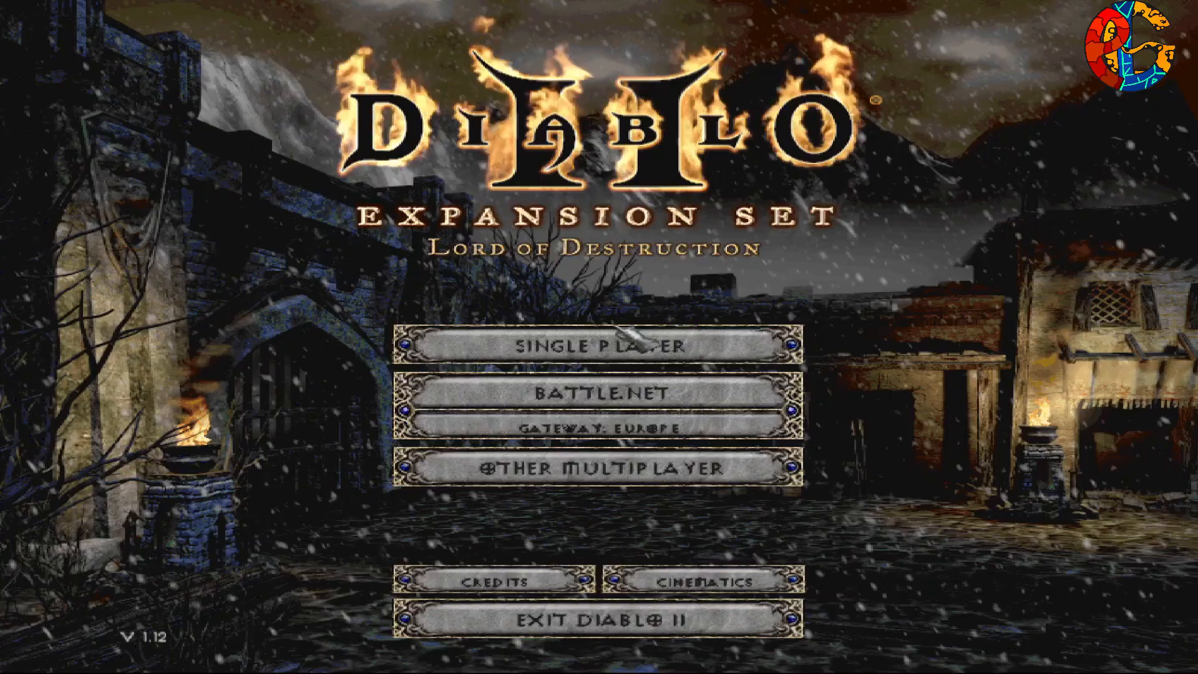
{"action": "left_click", "coordinate": [580, 620]}
{"action": "left_click", "coordinate": [525, 655]}
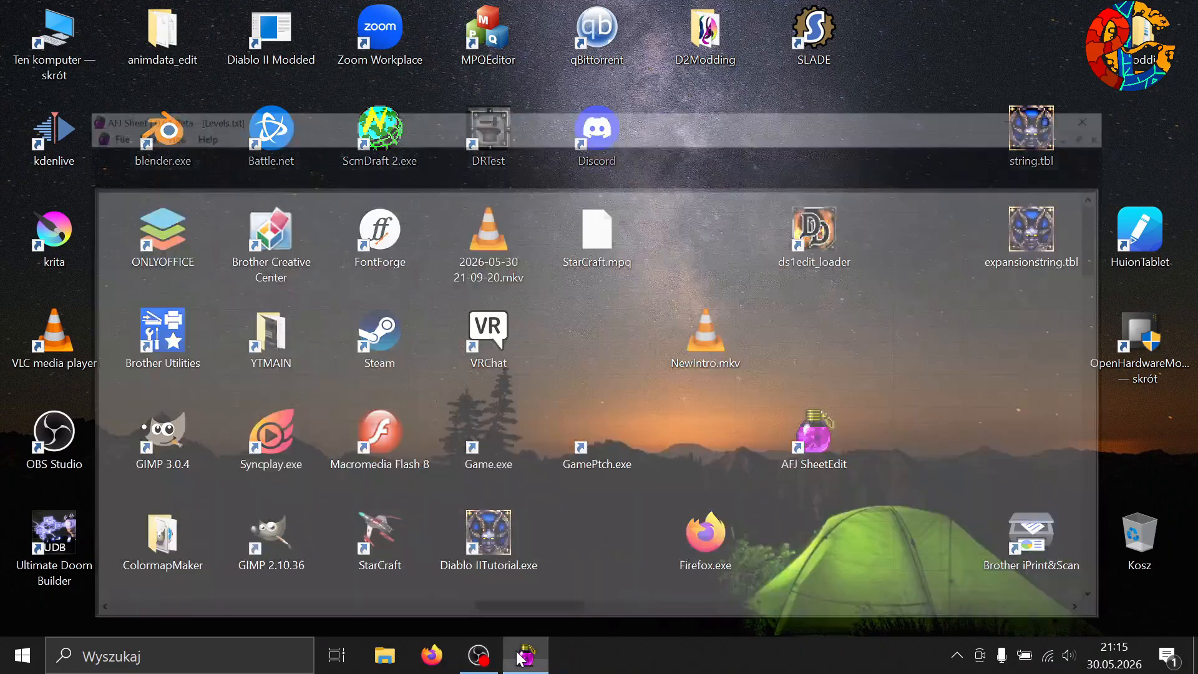
Look through the sequences in monseq.txt from the top down to the final seq_wraithraise entries.
{"action": "left_click", "coordinate": [156, 613]}
{"action": "scroll", "coordinate": [159, 320], "scroll_direction": "down", "scroll_amount": 6}
{"action": "scroll", "coordinate": [159, 319], "scroll_direction": "up", "scroll_amount": 6}
{"action": "scroll", "coordinate": [123, 227], "scroll_direction": "down", "scroll_amount": 7}
{"action": "scroll", "coordinate": [123, 227], "scroll_direction": "up", "scroll_amount": 2}
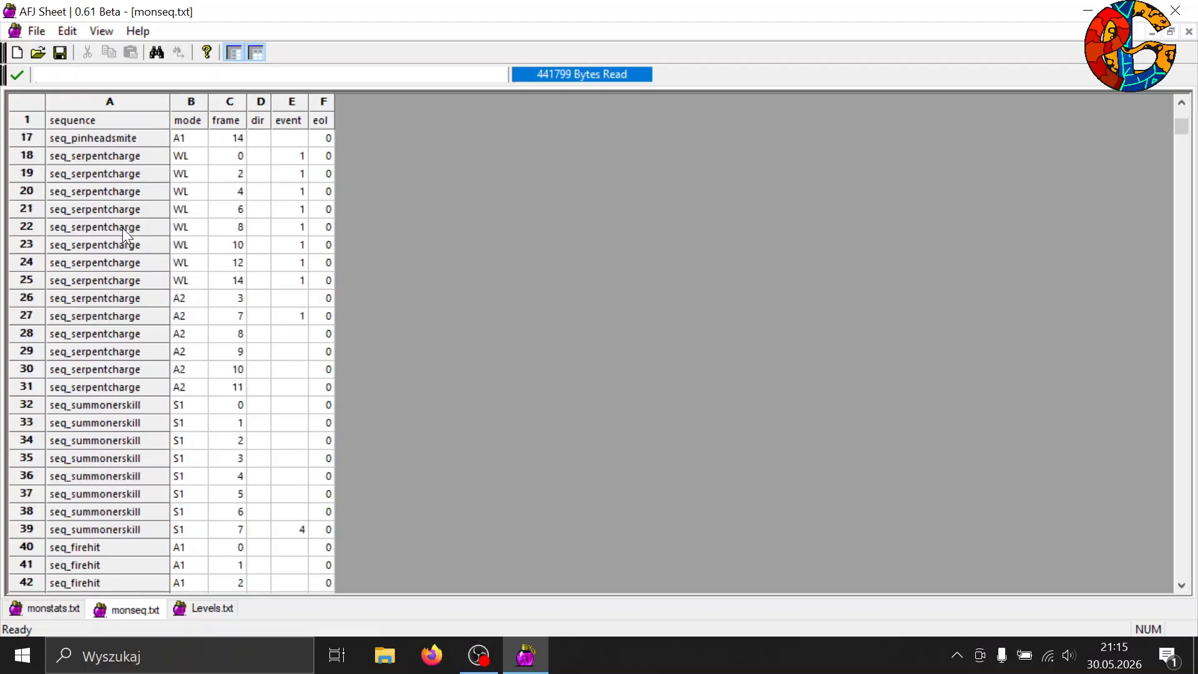
{"action": "scroll", "coordinate": [137, 227], "scroll_direction": "down", "scroll_amount": 20}
{"action": "scroll", "coordinate": [209, 243], "scroll_direction": "down", "scroll_amount": 20}
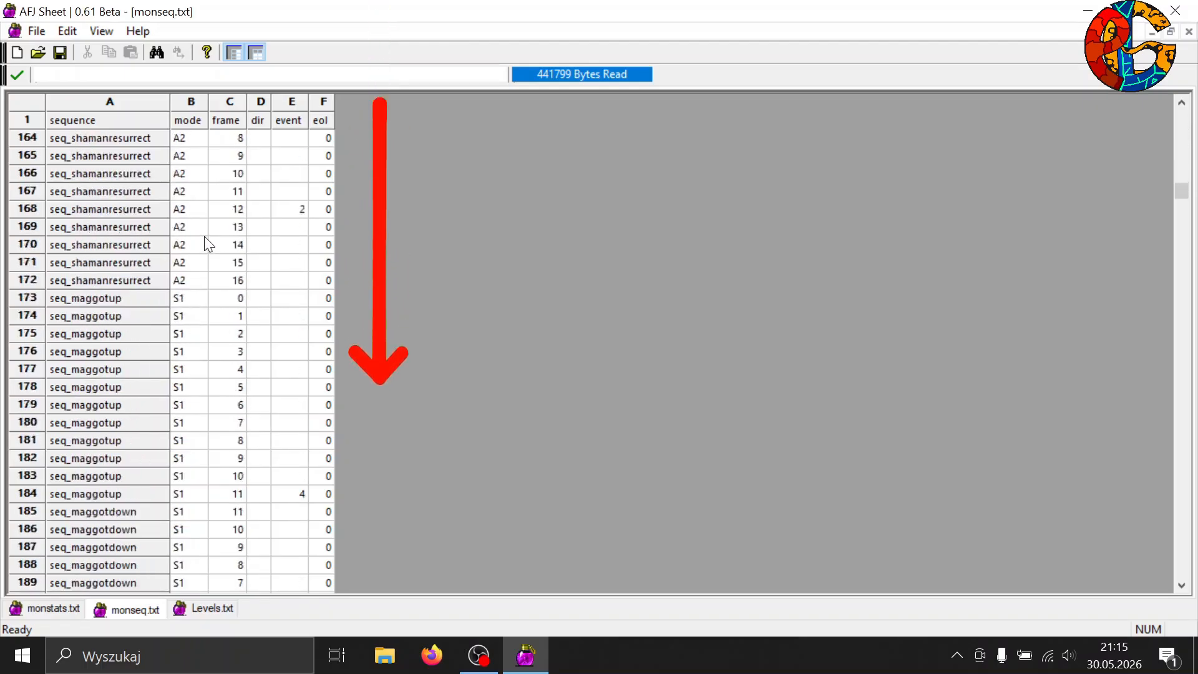
{"action": "scroll", "coordinate": [207, 238], "scroll_direction": "down", "scroll_amount": 8}
{"action": "left_click_drag", "start_coordinate": [1179, 235], "coordinate": [1152, 609]}
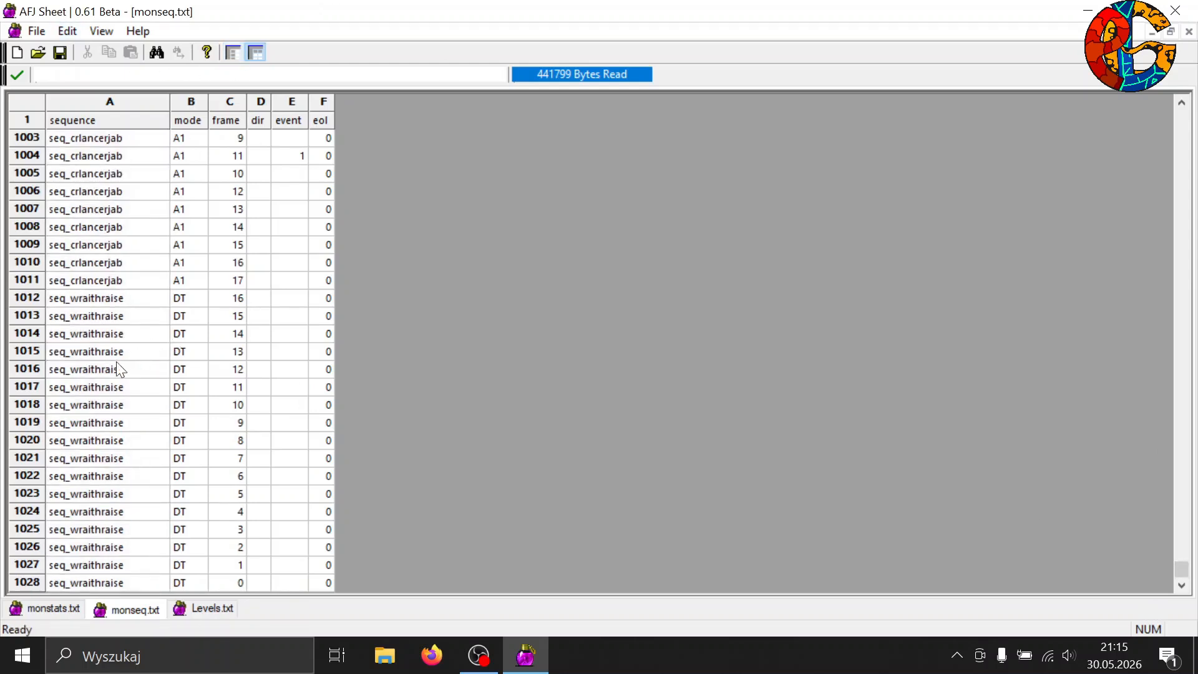
Examine the seq_wraithraise block in rows 1012 to 1028 as the model for a raise sequence.
{"action": "left_click_drag", "start_coordinate": [49, 590], "coordinate": [63, 298]}
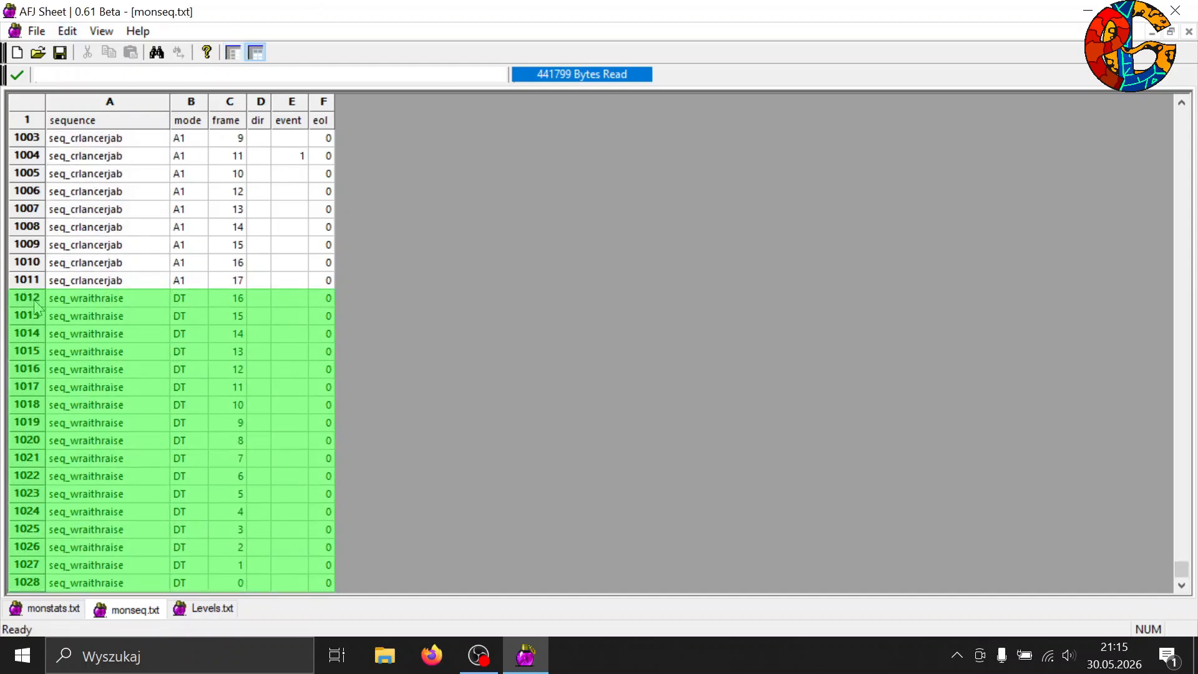
{"action": "left_click", "coordinate": [34, 301]}
{"action": "left_click", "coordinate": [25, 580], "text": "shift"}
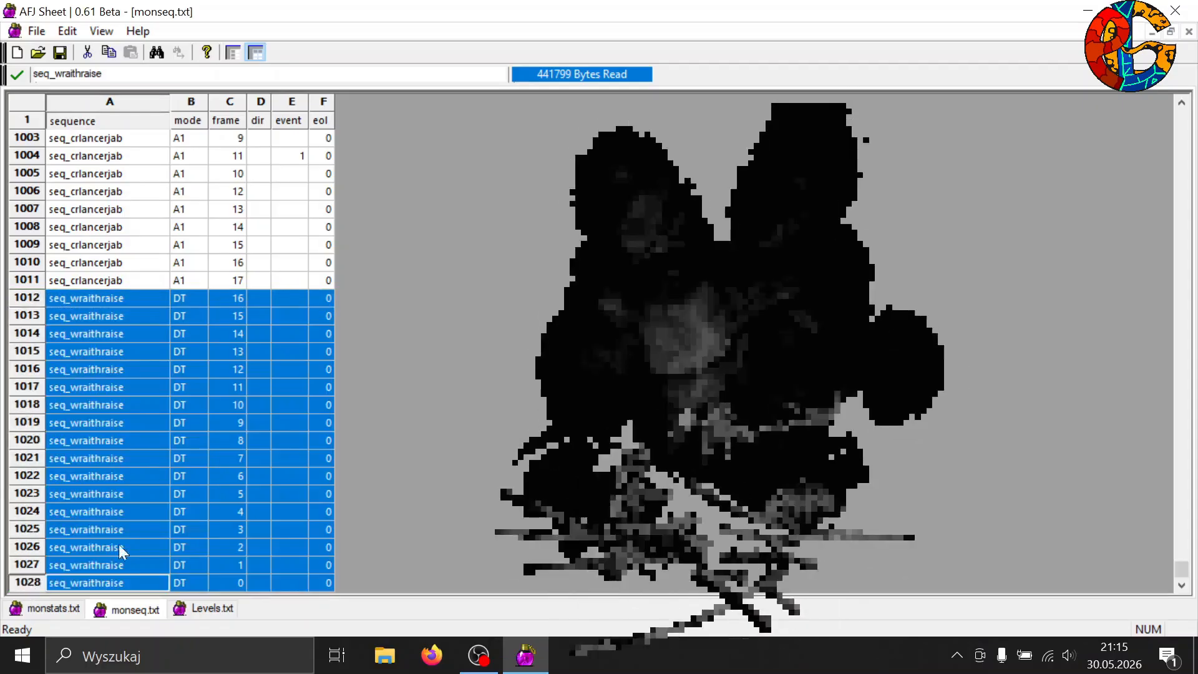
{"action": "left_click", "coordinate": [26, 568]}
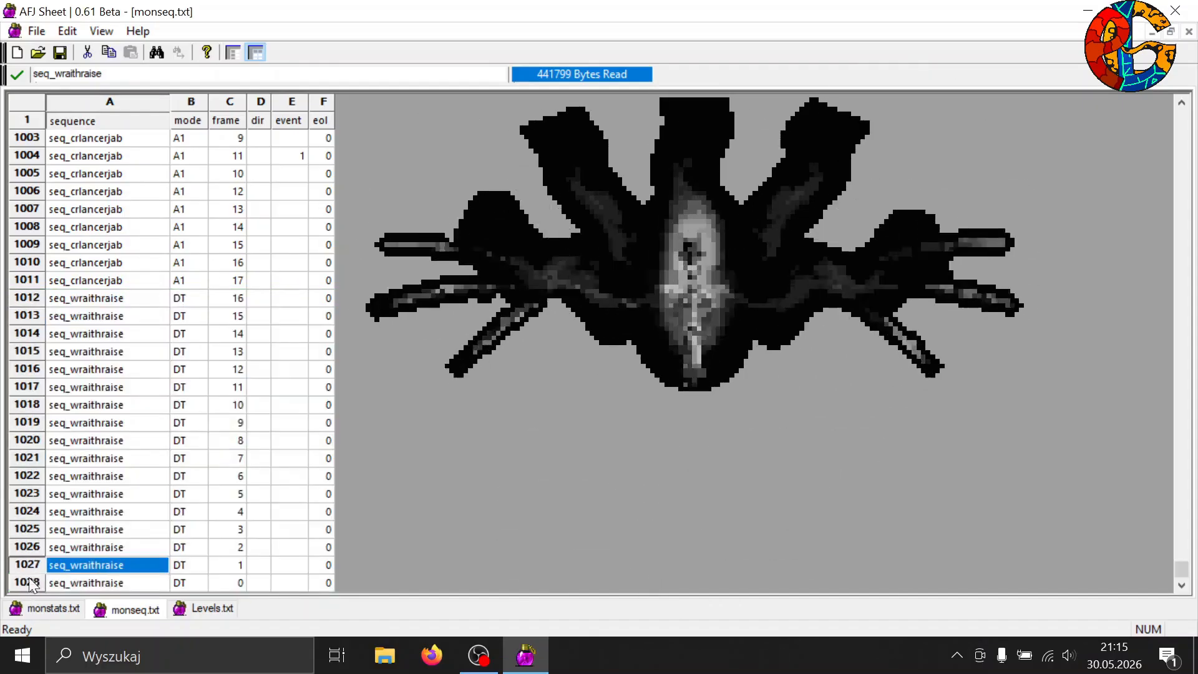
Add 16 blank rows below row 1028 at the end of monseq.txt.
{"action": "left_click", "coordinate": [27, 580]}
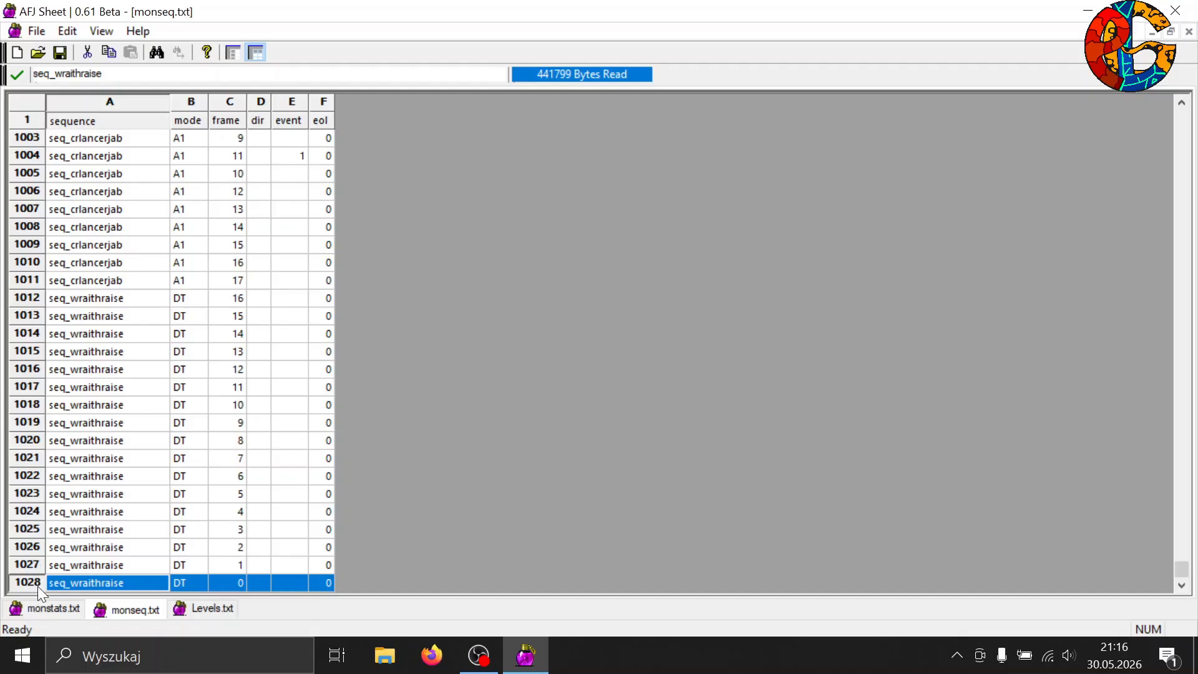
{"action": "right_click", "coordinate": [37, 584]}
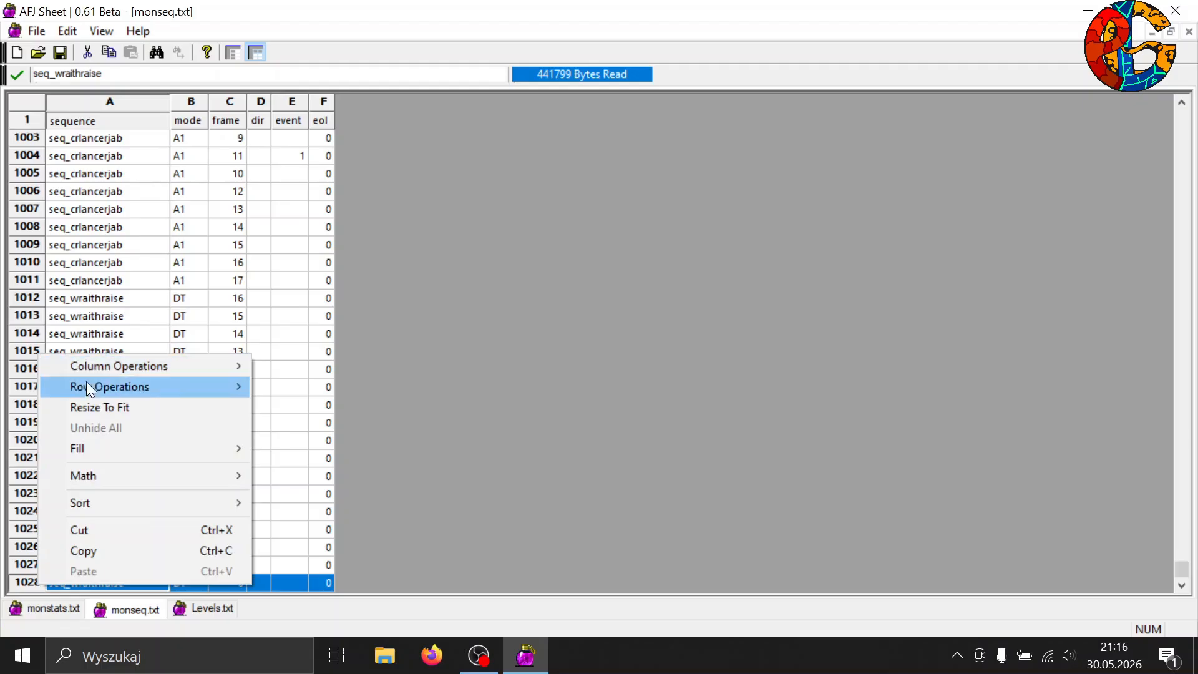
{"action": "mouse_move", "coordinate": [86, 386]}
{"action": "left_click", "coordinate": [316, 388]}
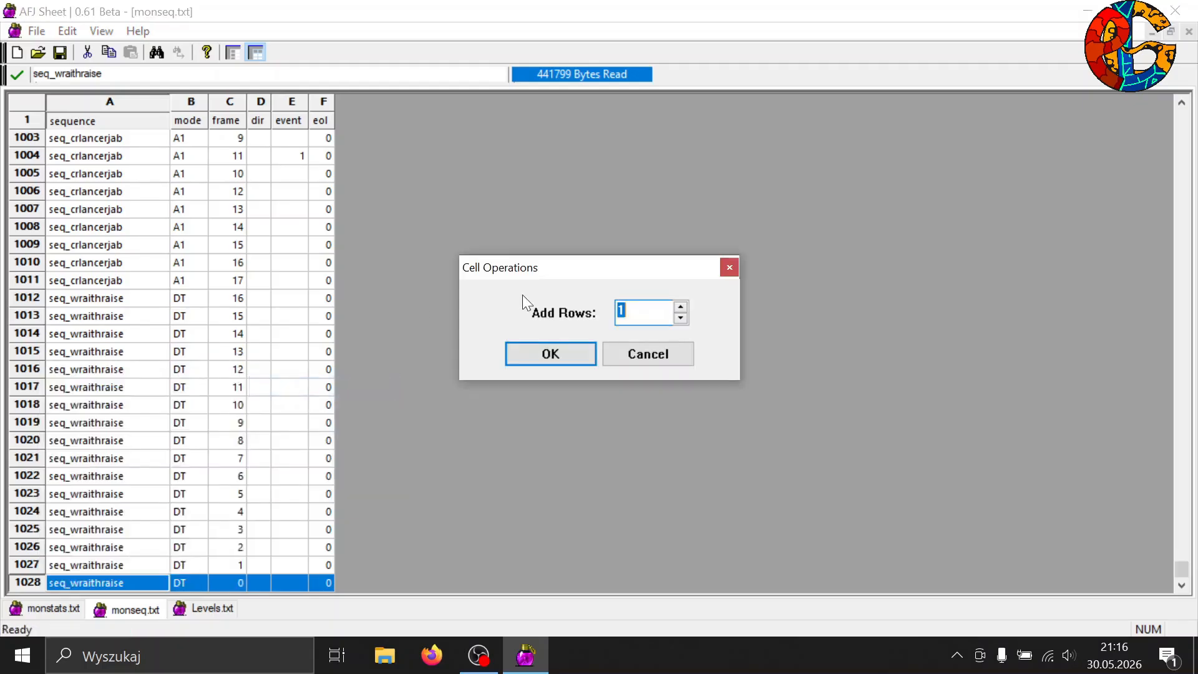
{"action": "left_click", "coordinate": [681, 306]}
{"action": "left_click", "coordinate": [681, 306]}
{"action": "left_click", "coordinate": [680, 308]}
{"action": "left_click", "coordinate": [580, 352]}
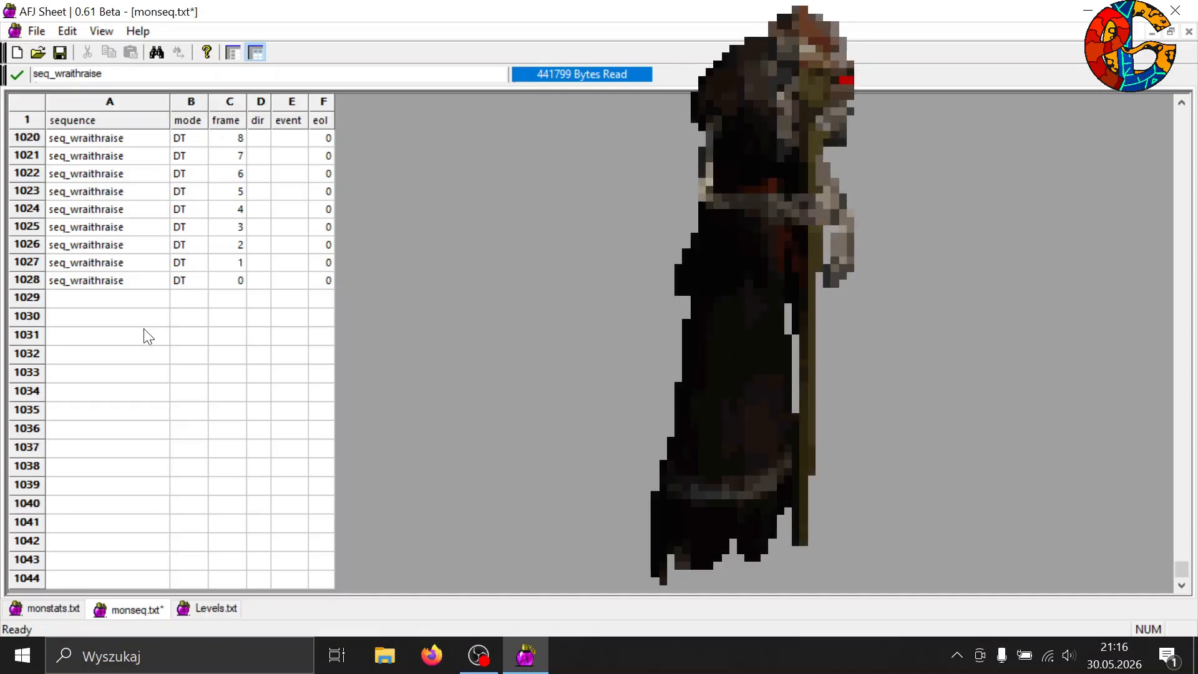
Enter seq_zombieraise as the sequence name in row 1029.
{"action": "left_click", "coordinate": [121, 303]}
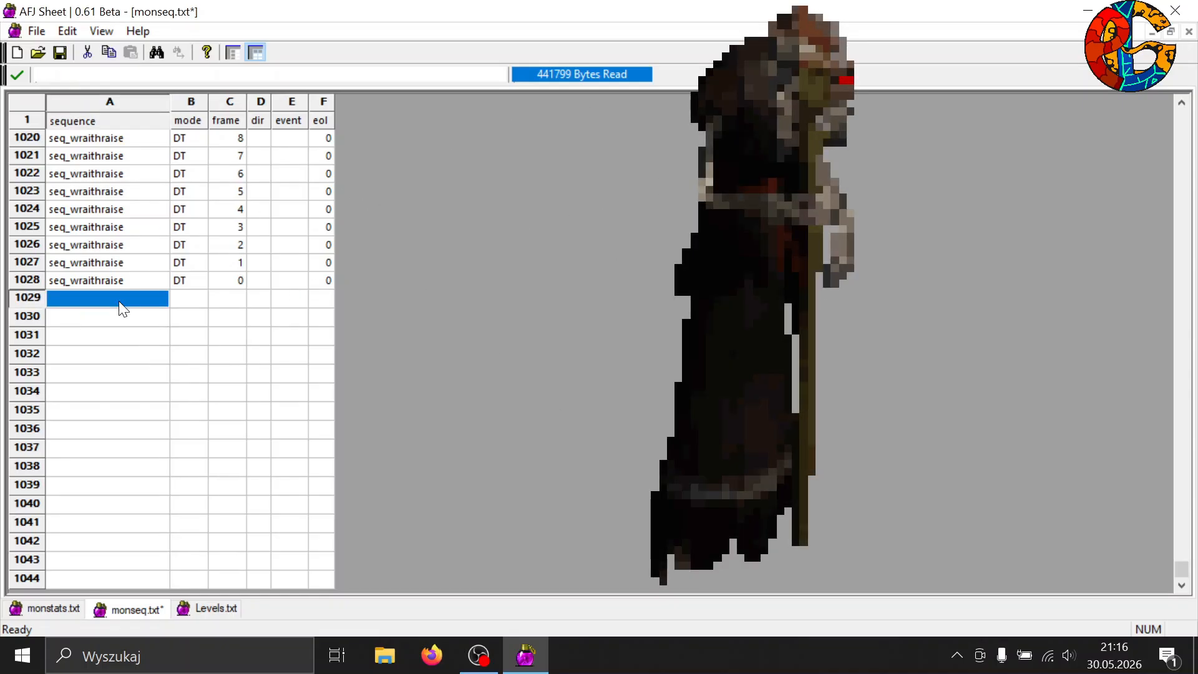
{"action": "type", "text": "se"}
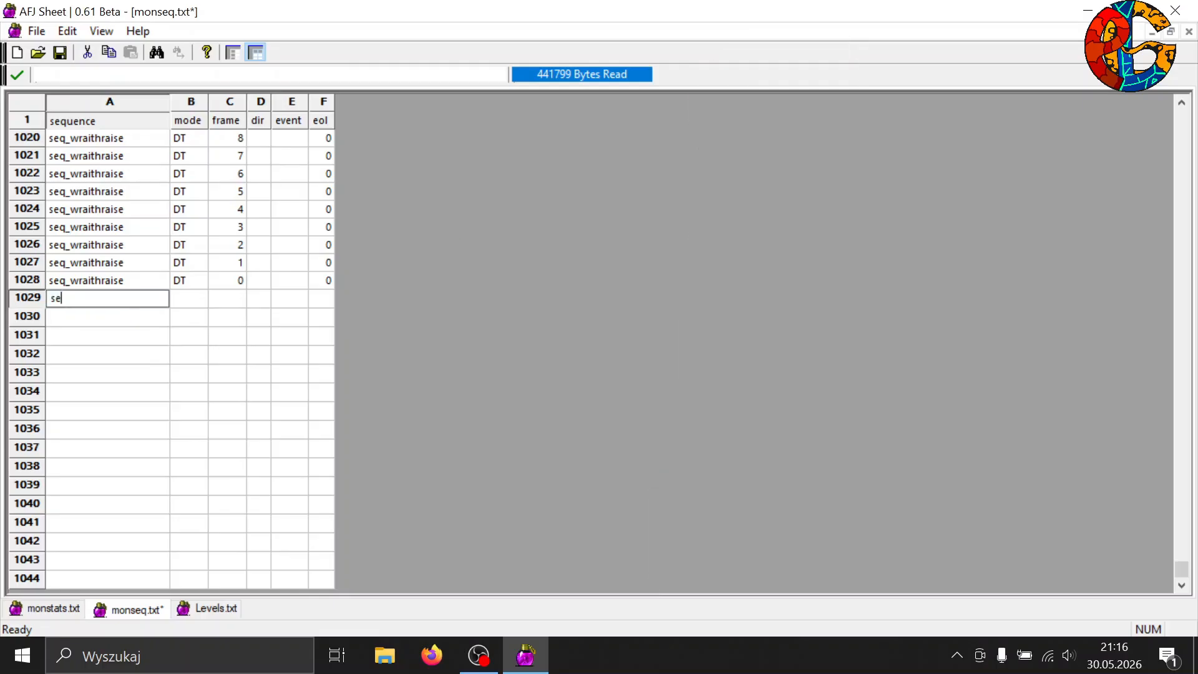
{"action": "type", "text": "q_zombieraise"}
{"action": "key", "text": "Tab"}
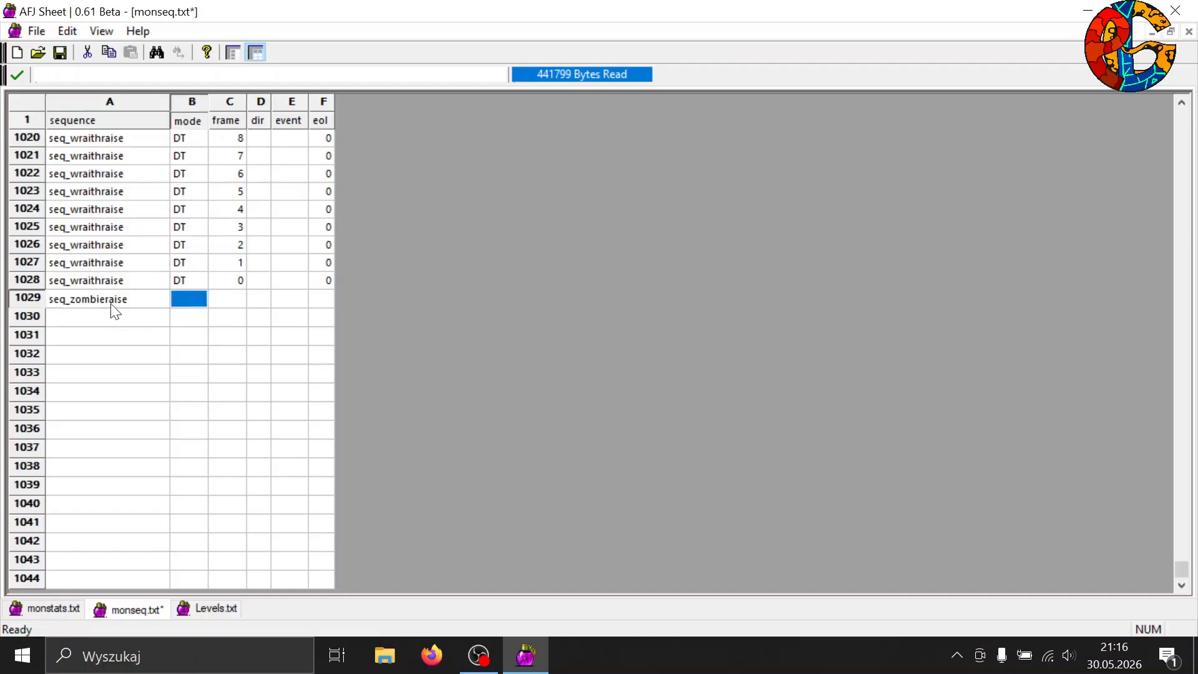
Copy the seq_zombieraise name into the sequence cells of rows 1030 to 1044.
{"action": "left_click", "coordinate": [111, 304]}
{"action": "key", "text": "ctrl+c"}
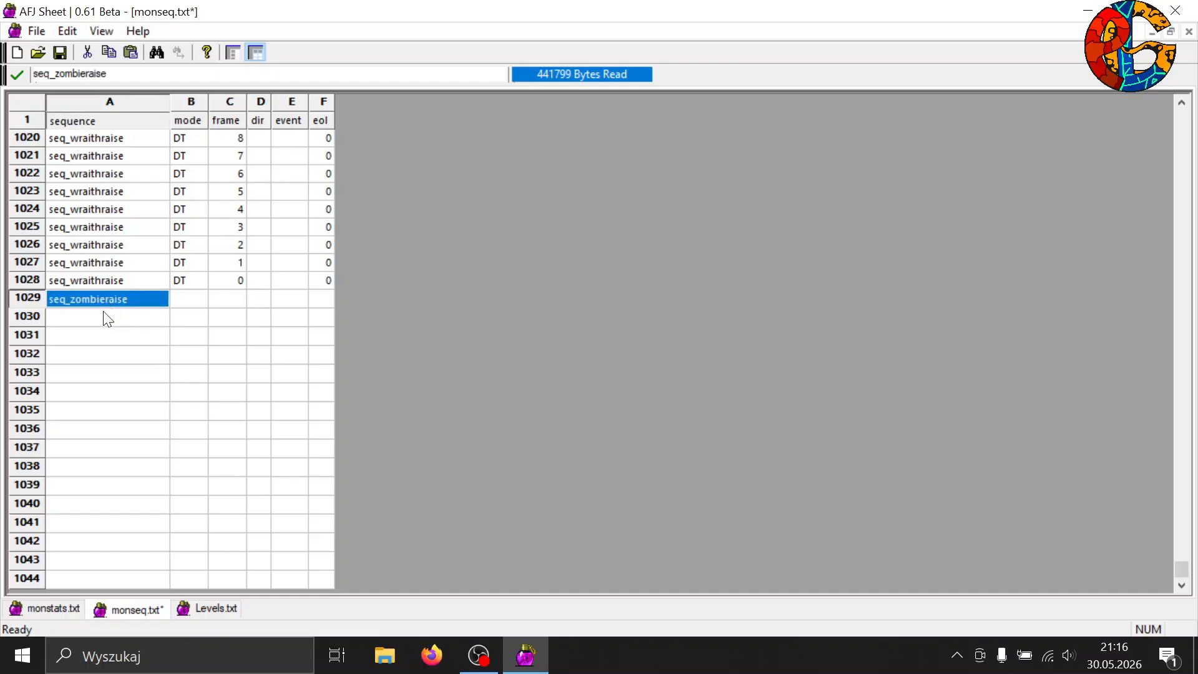
{"action": "left_click", "coordinate": [106, 317]}
{"action": "left_click", "coordinate": [103, 575], "text": "shift"}
{"action": "key", "text": "ctrl+v"}
{"action": "left_click", "coordinate": [182, 305]}
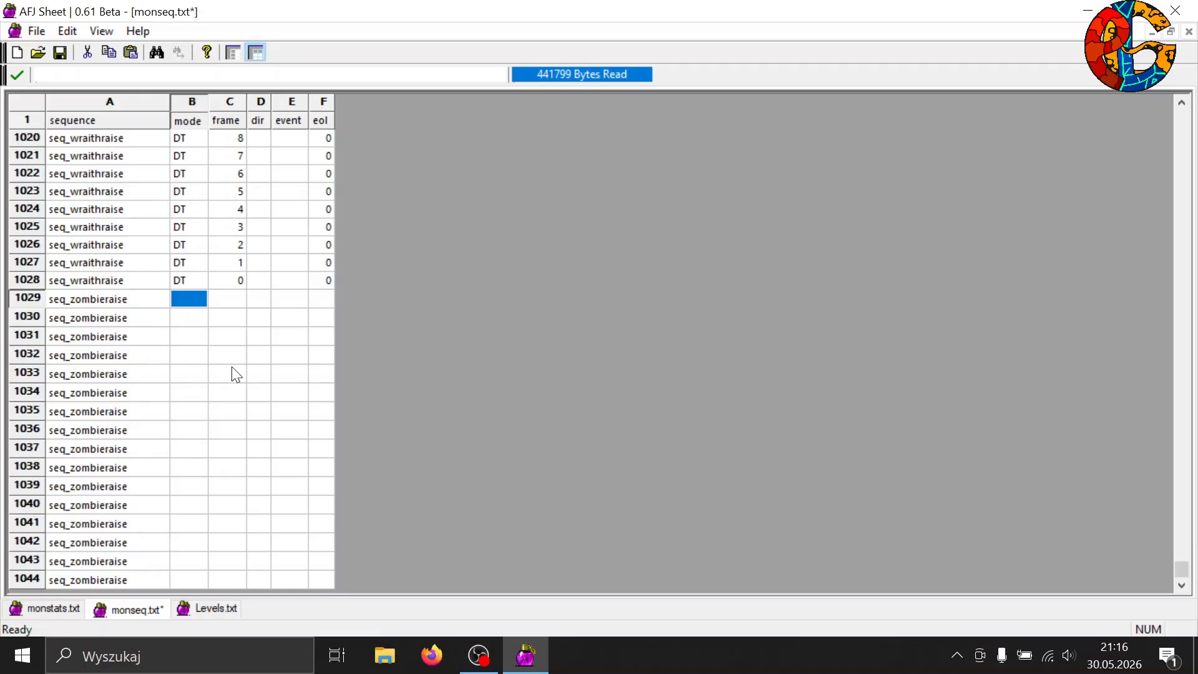
Set the mode to SC for the seq_zombieraise rows 1029 to 1043.
{"action": "type", "text": "sc"}
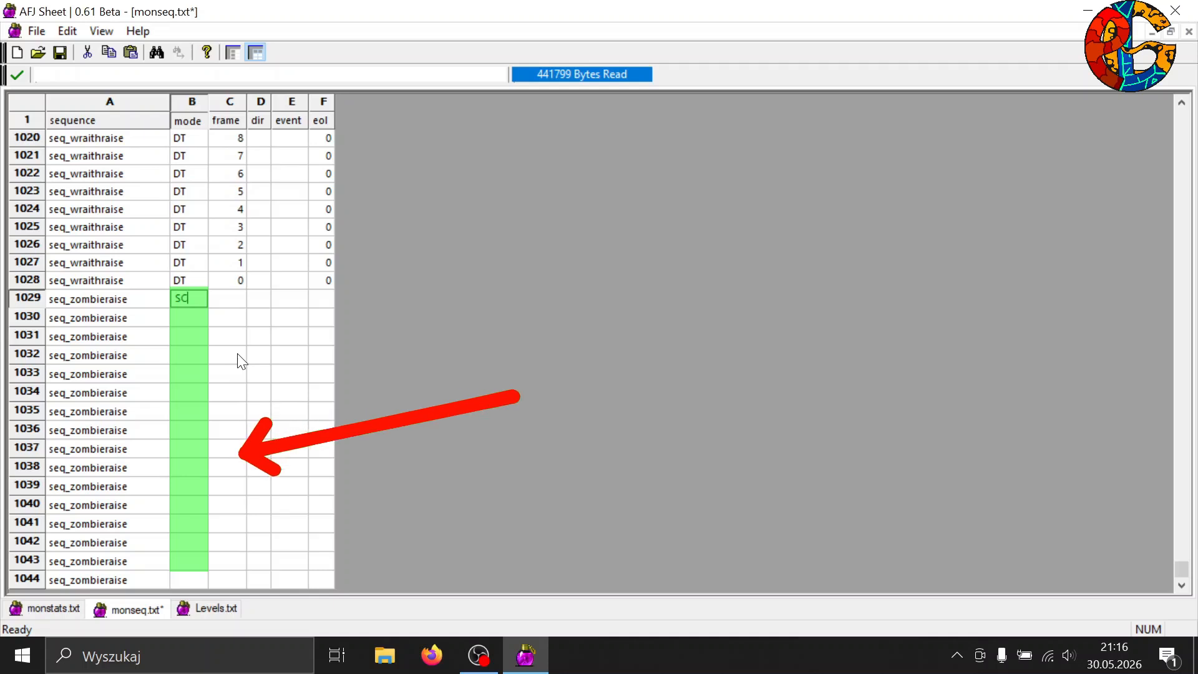
{"action": "left_click", "coordinate": [174, 298]}
{"action": "left_click_drag", "start_coordinate": [190, 315], "coordinate": [185, 563]}
{"action": "key", "text": "ctrl+v"}
Number the frames of seq_zombieraise from 0 to 14 in rows 1029 to 1043.
{"action": "left_click", "coordinate": [236, 293]}
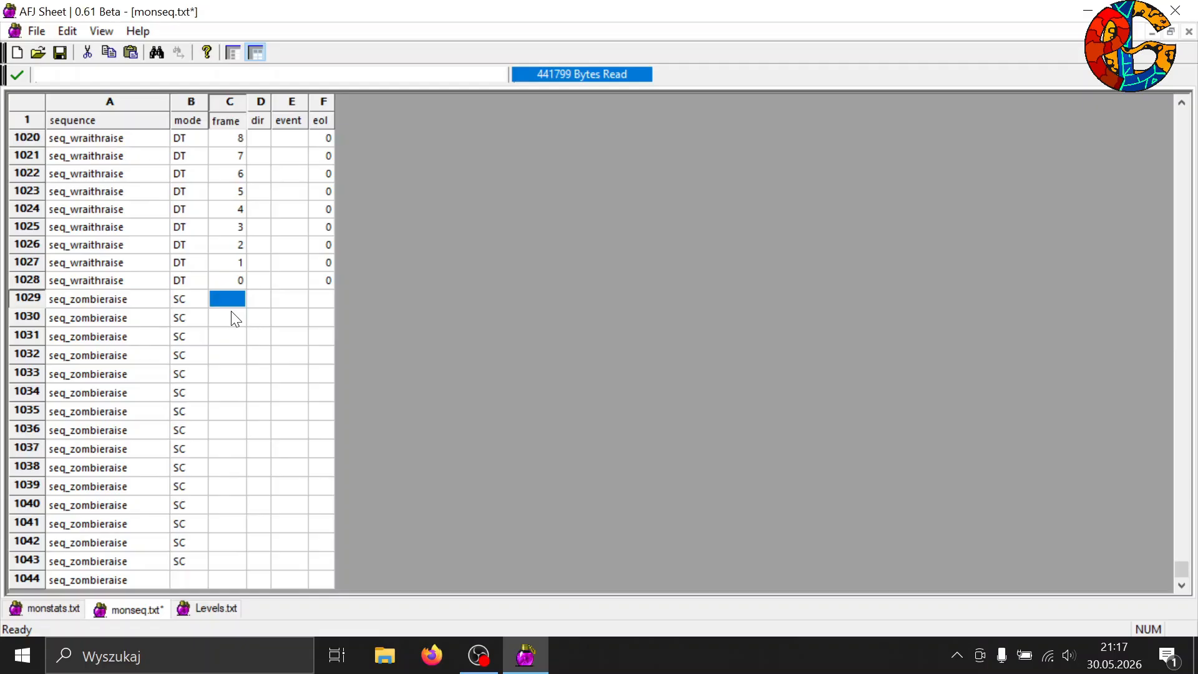
{"action": "type", "text": "0 1 2 3 4 5 6 7 8 9 10 11 12 13 14"}
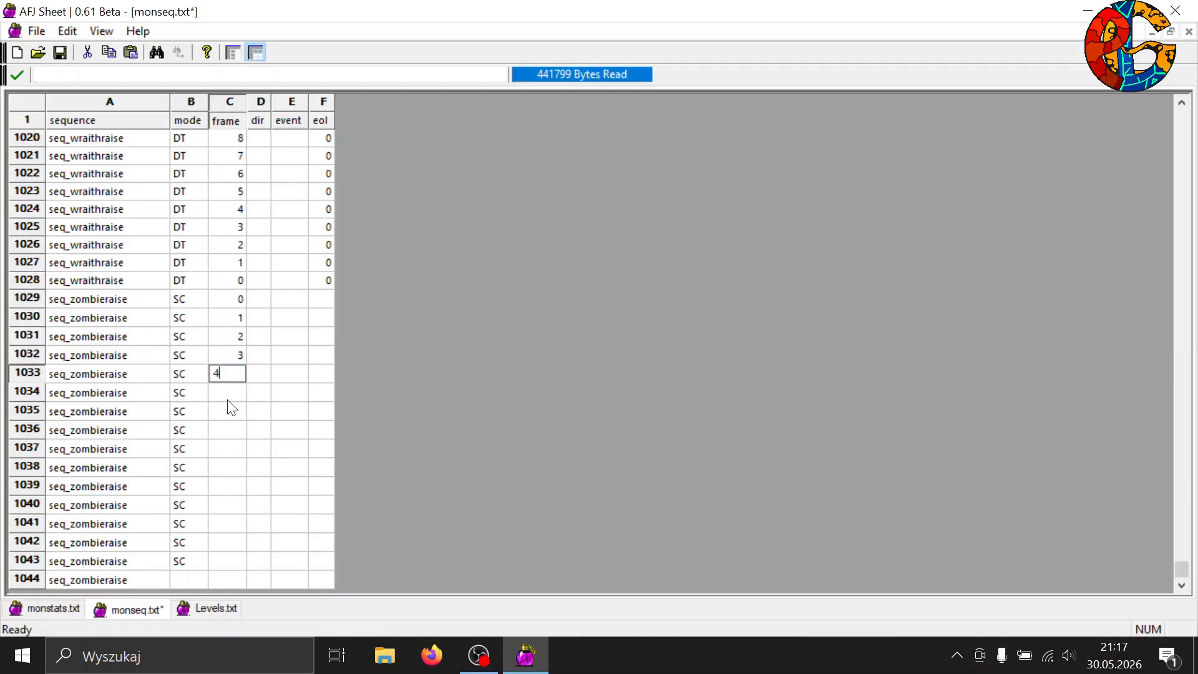
Enter mode SC and frame 15 in the last seq_zombieraise row, 1044.
{"action": "left_click", "coordinate": [190, 580]}
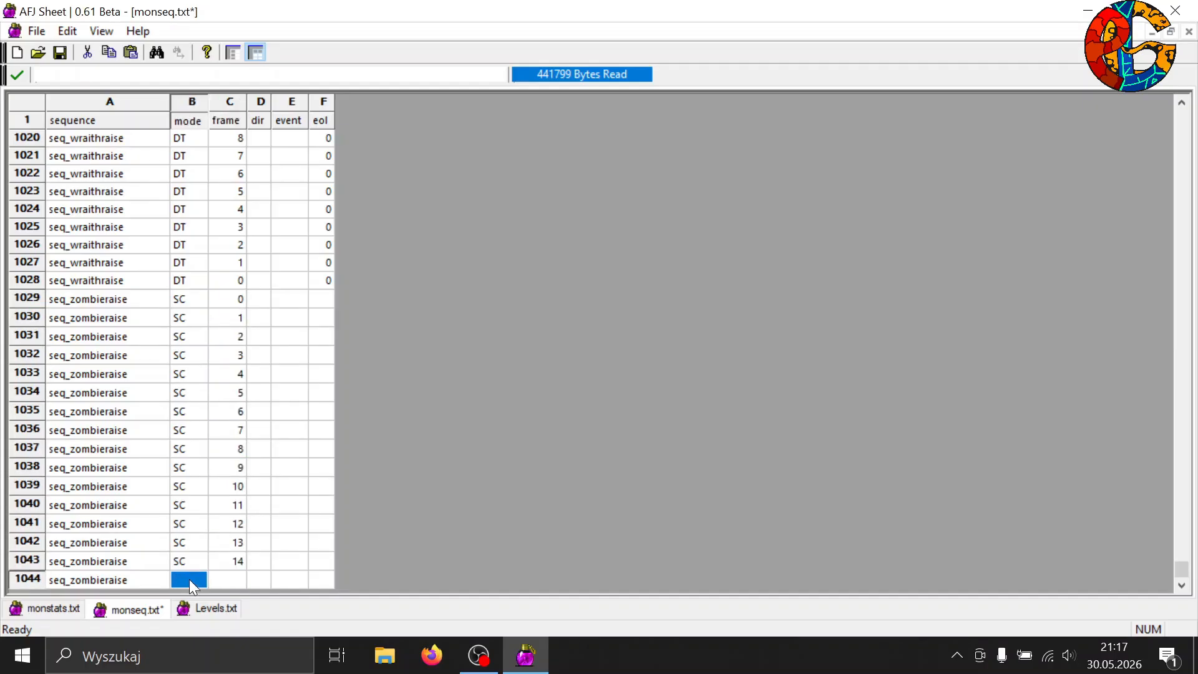
{"action": "type", "text": "SC"}
{"action": "left_click", "coordinate": [235, 579]}
{"action": "type", "text": "15"}
{"action": "right_click", "coordinate": [34, 584]}
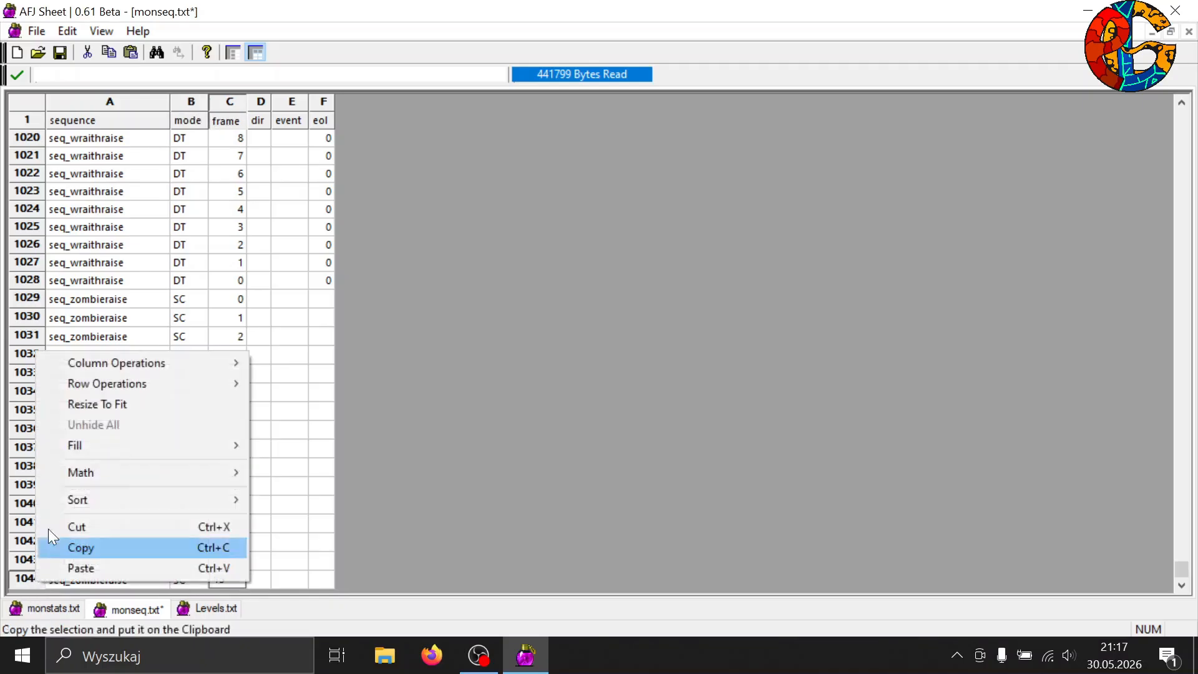
{"action": "mouse_move", "coordinate": [100, 388]}
{"action": "left_click", "coordinate": [312, 383]}
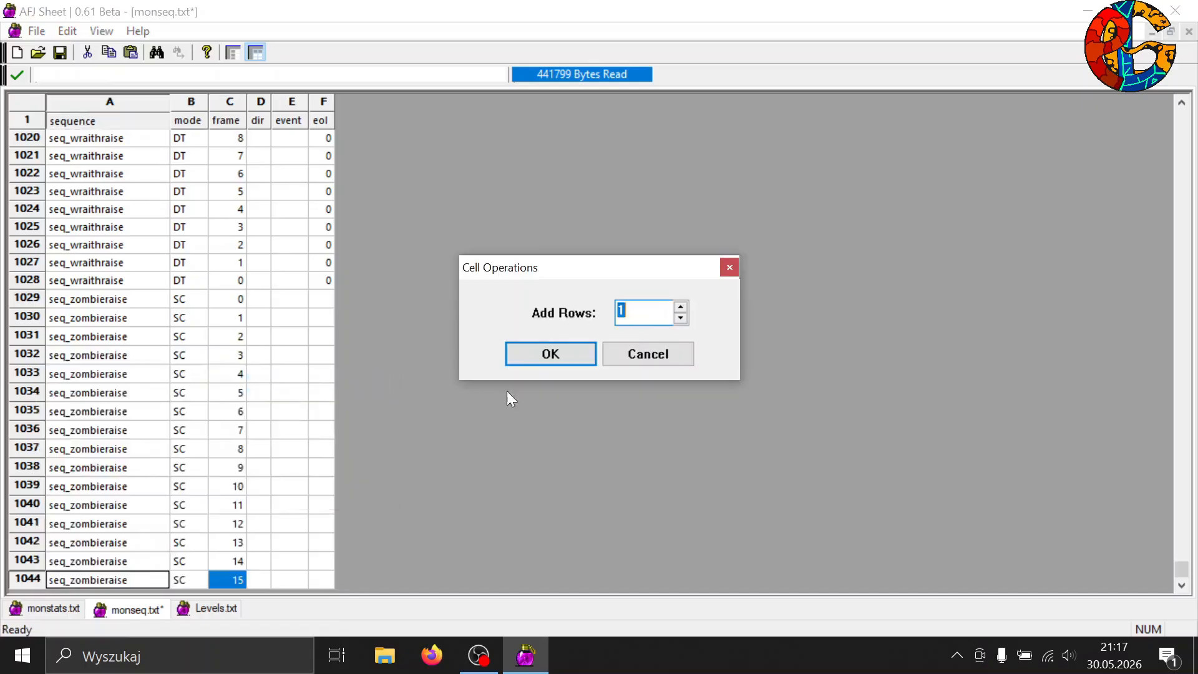
{"action": "left_click", "coordinate": [729, 267]}
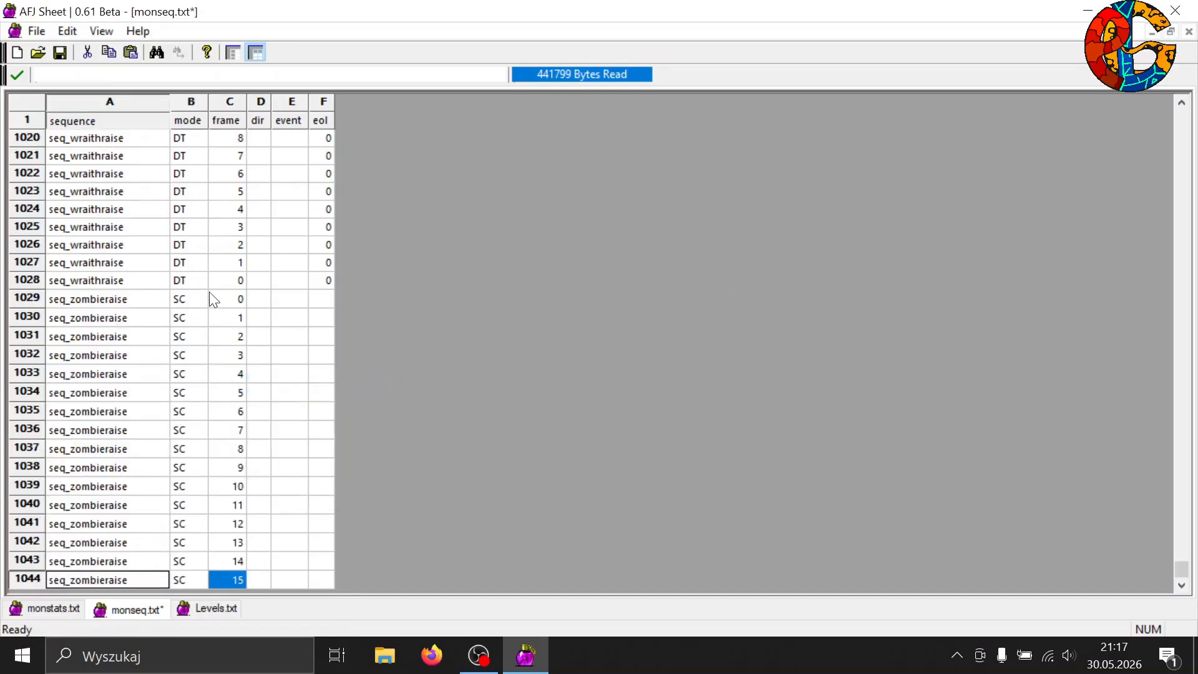
Change the closing seq_zombieraise row 1044 to mode NU and frame 0.
{"action": "left_click", "coordinate": [245, 282]}
{"action": "left_click", "coordinate": [241, 299]}
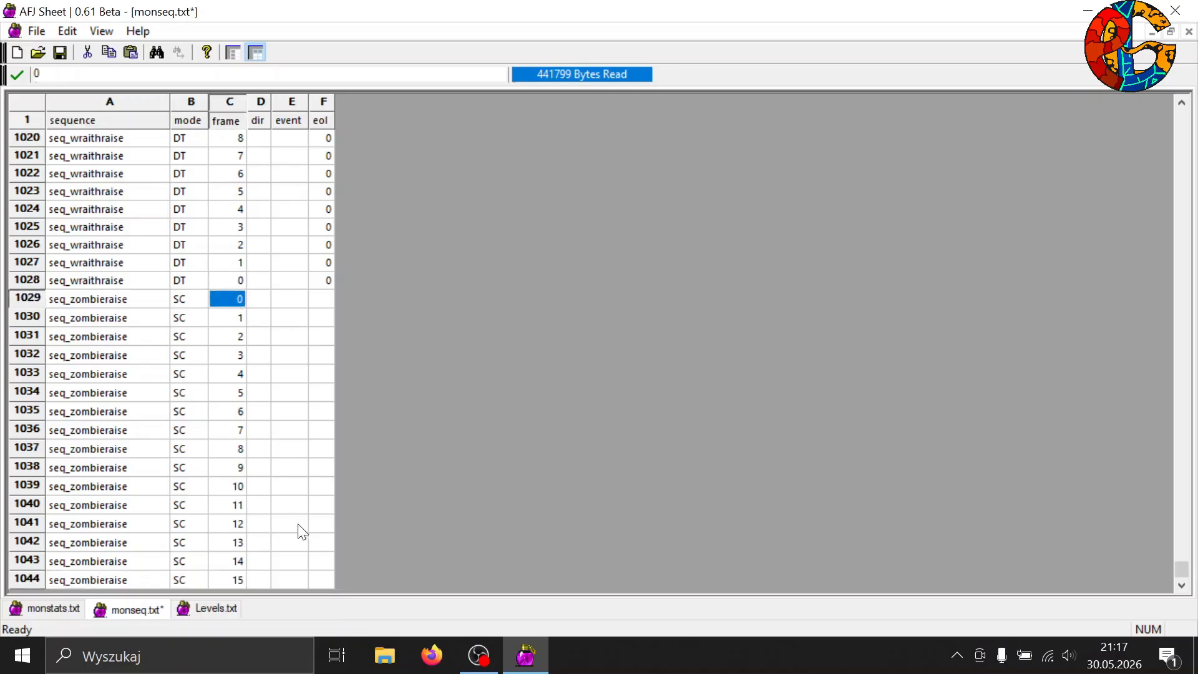
{"action": "left_click", "coordinate": [214, 578]}
{"action": "left_click", "coordinate": [203, 587]}
{"action": "type", "text": "NU"}
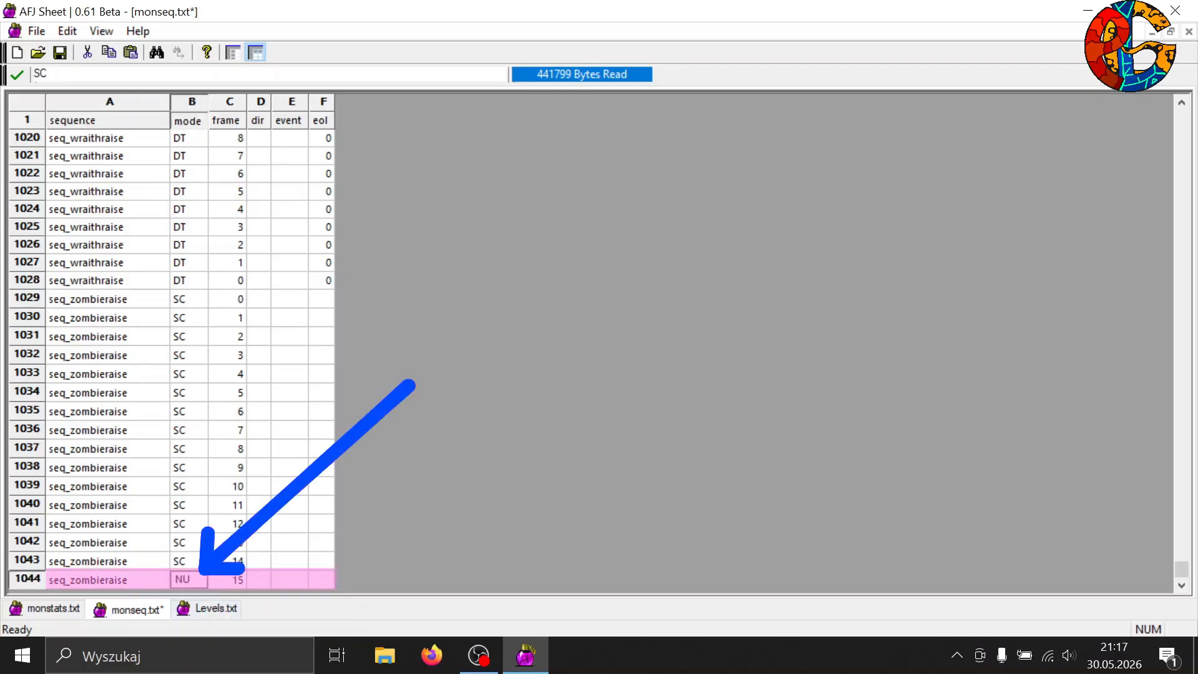
{"action": "left_click", "coordinate": [237, 584]}
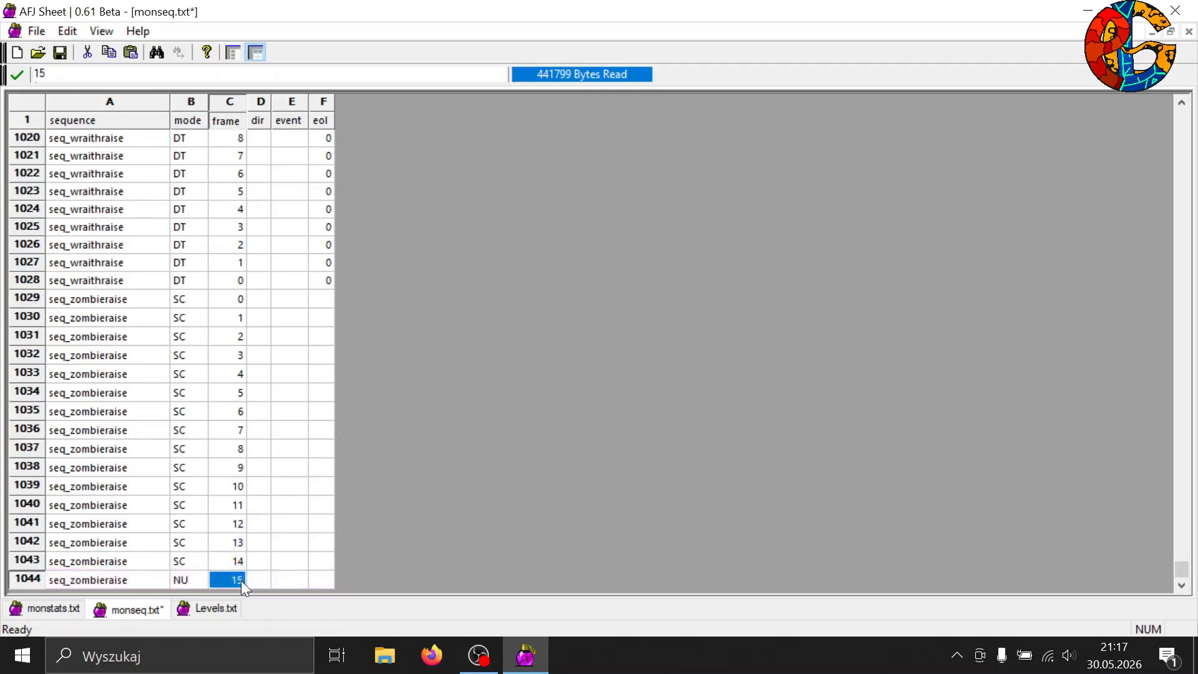
{"action": "type", "text": "0"}
{"action": "left_click", "coordinate": [249, 577]}
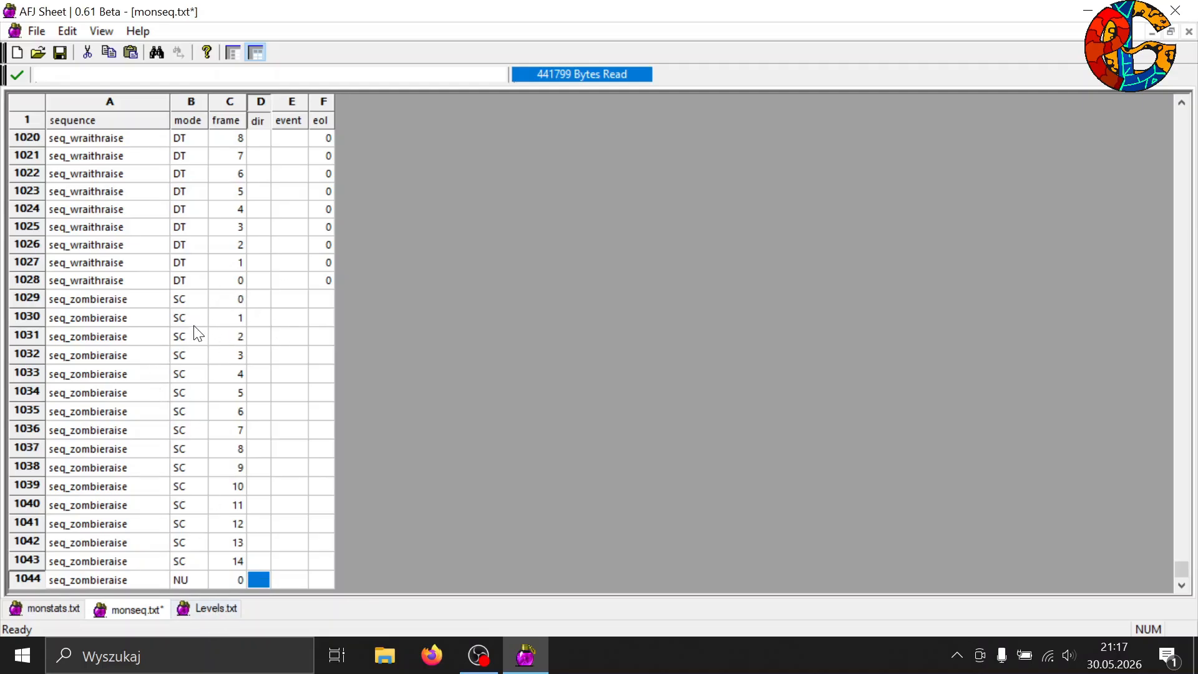
Fill the eol column with 0 for all seq_zombieraise rows, 1029 to 1044.
{"action": "left_click", "coordinate": [328, 299]}
{"action": "type", "text": "0"}
{"action": "left_click", "coordinate": [321, 262]}
{"action": "left_click", "coordinate": [312, 299]}
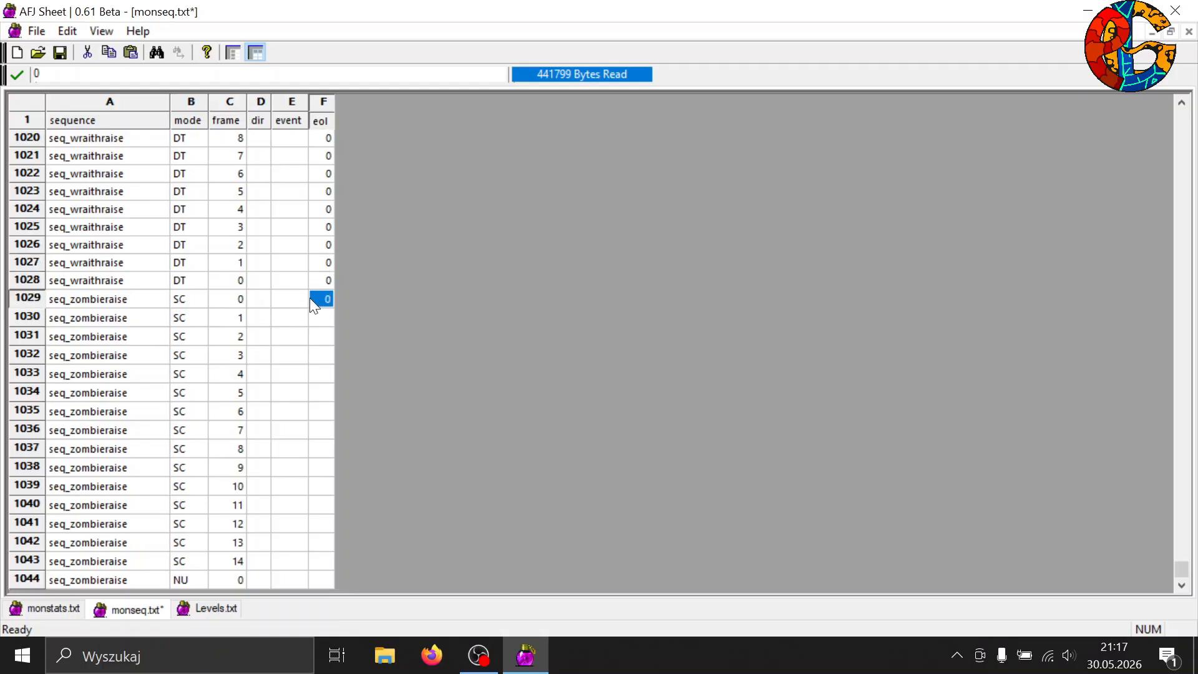
{"action": "left_click", "coordinate": [317, 317]}
{"action": "left_click", "coordinate": [312, 577], "text": "shift"}
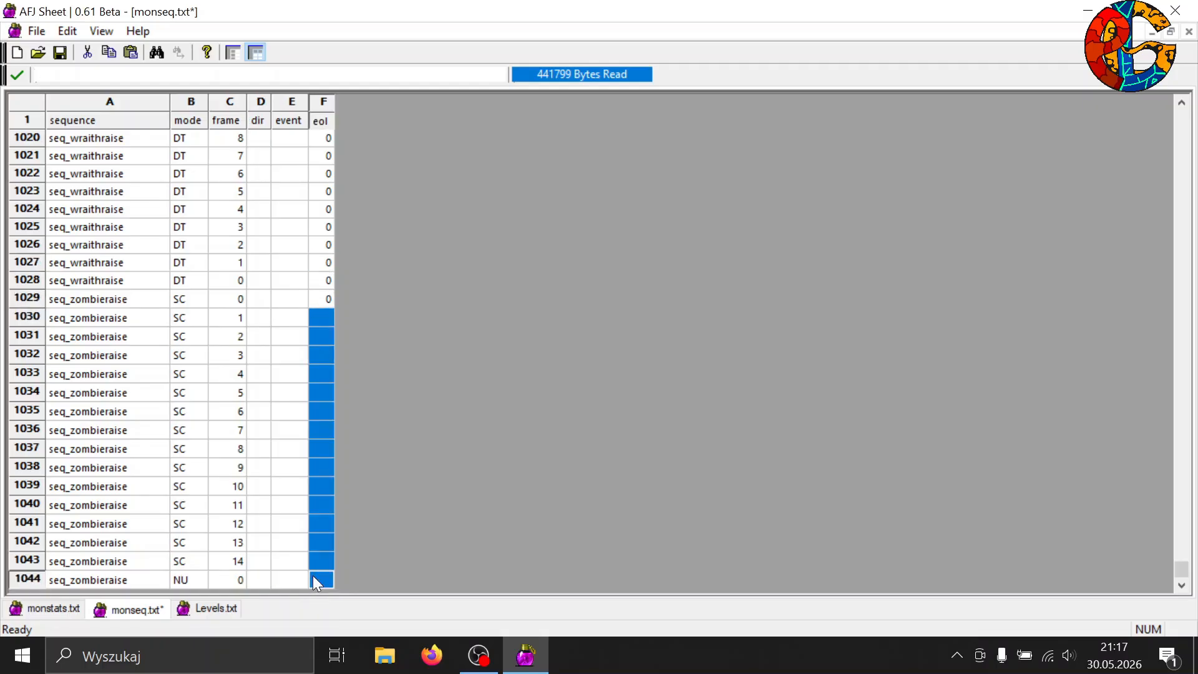
{"action": "type", "text": "0"}
{"action": "key", "text": "ctrl+Return"}
Set the event to 4 on frame 4 of seq_zombieraise in row 1033.
{"action": "left_click", "coordinate": [290, 373]}
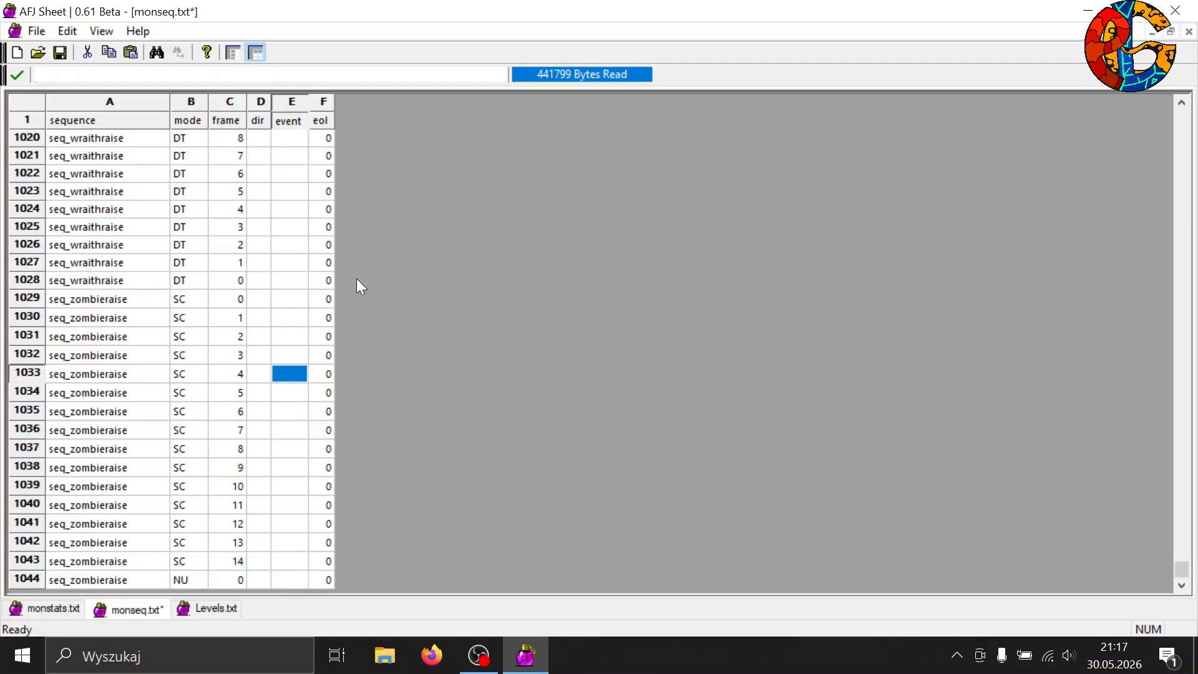
{"action": "left_click", "coordinate": [292, 282]}
{"action": "left_click", "coordinate": [284, 317]}
{"action": "left_click", "coordinate": [278, 357]}
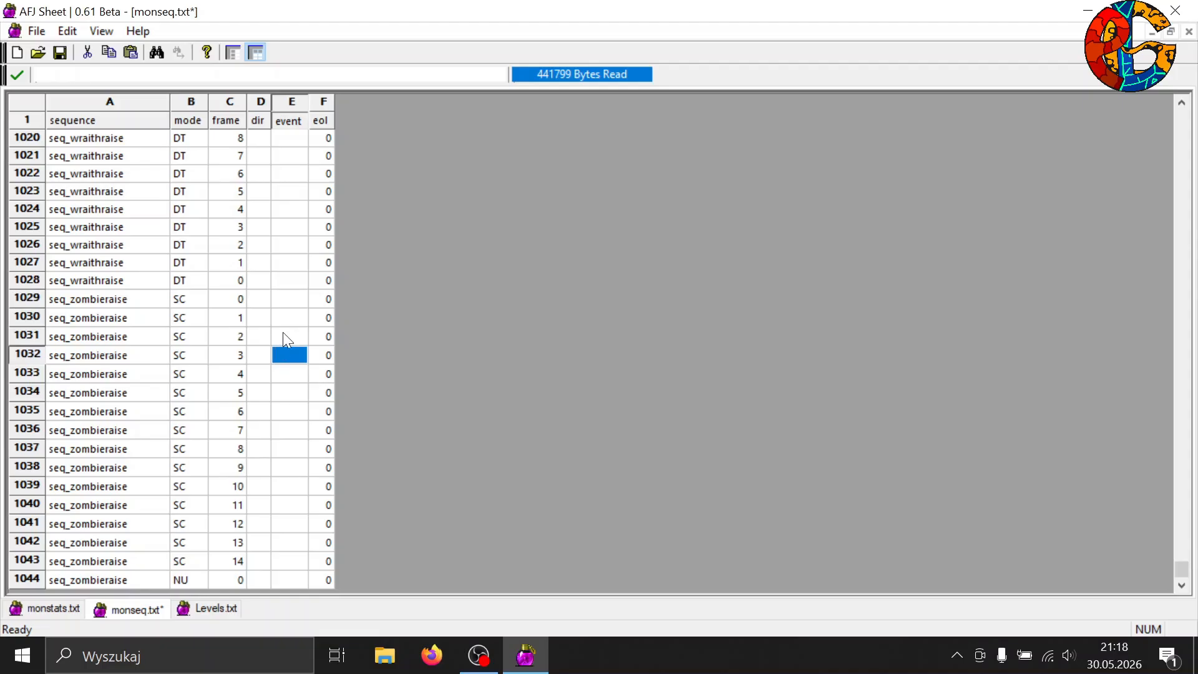
{"action": "left_click", "coordinate": [282, 318]}
{"action": "left_click", "coordinate": [281, 300]}
{"action": "left_click", "coordinate": [281, 320]}
{"action": "left_click", "coordinate": [281, 355]}
{"action": "left_click", "coordinate": [278, 378]}
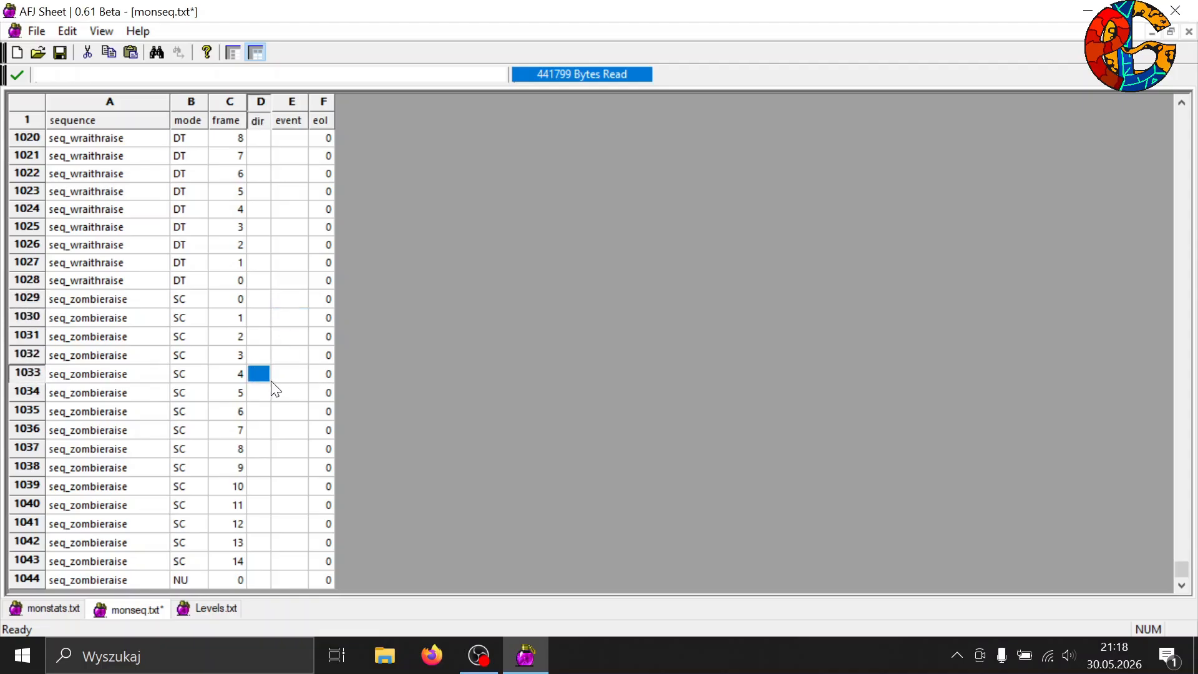
{"action": "type", "text": "4"}
{"action": "left_click", "coordinate": [304, 355]}
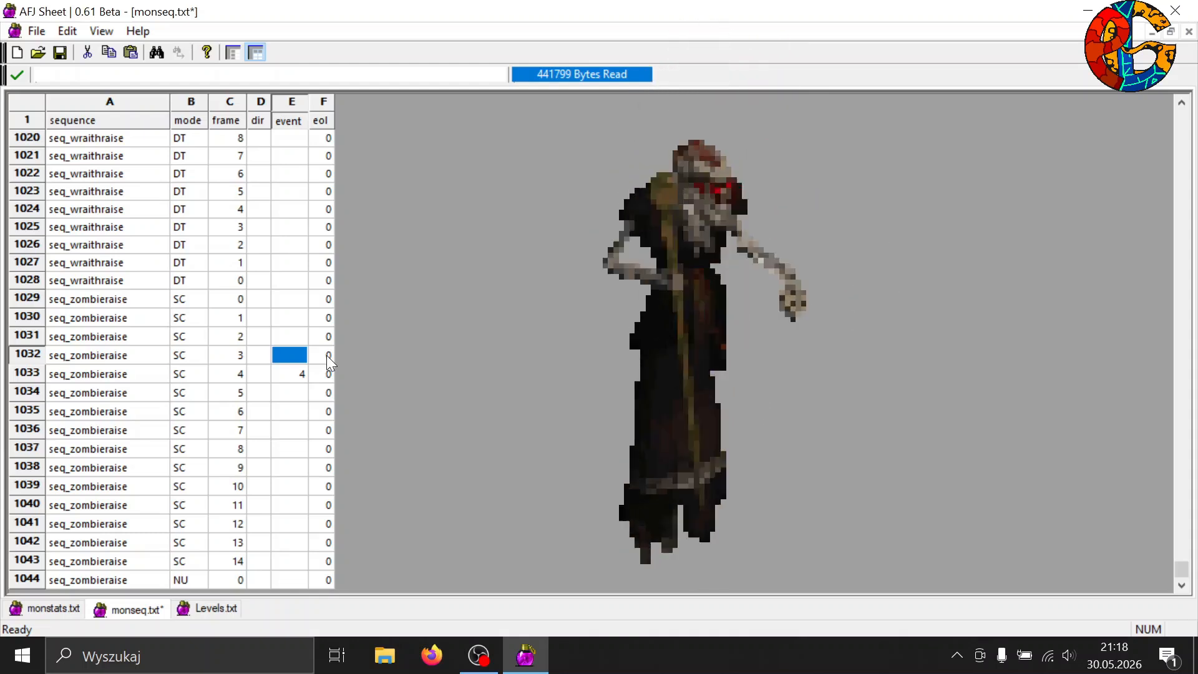
Review the frame and event cells of seq_zombieraise from frame 4 onward in rows 1033 to 1037.
{"action": "left_click", "coordinate": [228, 376]}
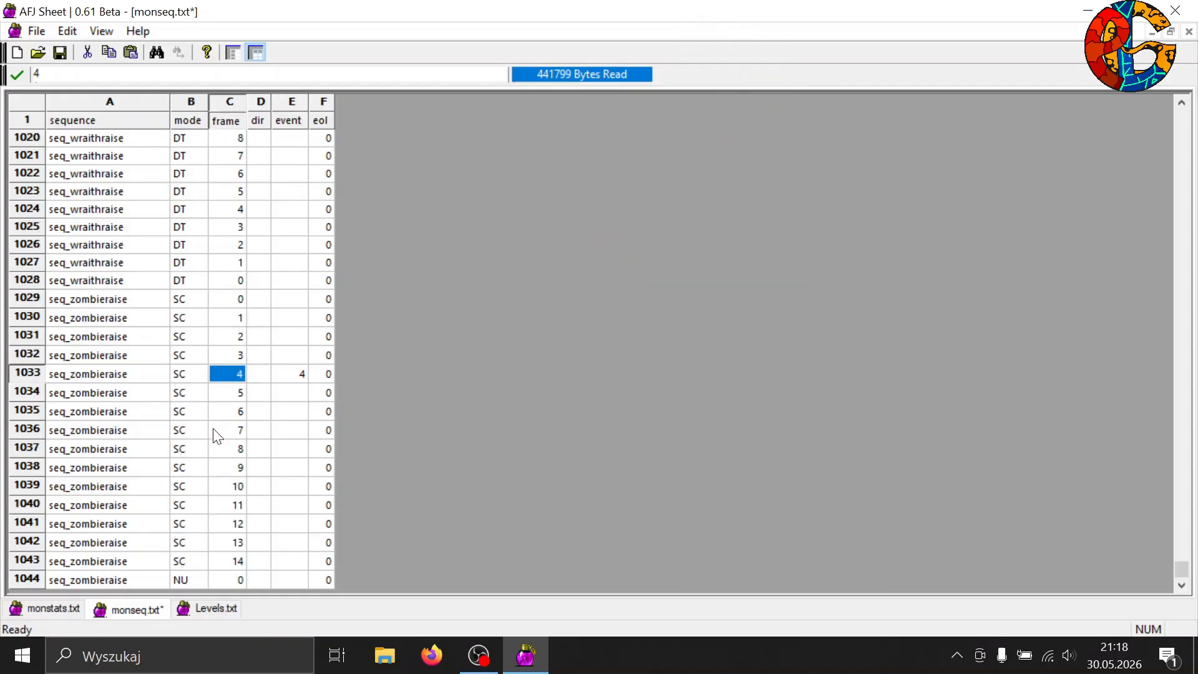
{"action": "left_click", "coordinate": [295, 395]}
{"action": "left_click", "coordinate": [292, 415]}
{"action": "left_click", "coordinate": [289, 450]}
{"action": "left_click", "coordinate": [230, 376]}
{"action": "left_click", "coordinate": [227, 394]}
{"action": "left_click", "coordinate": [227, 429]}
{"action": "left_click", "coordinate": [227, 410]}
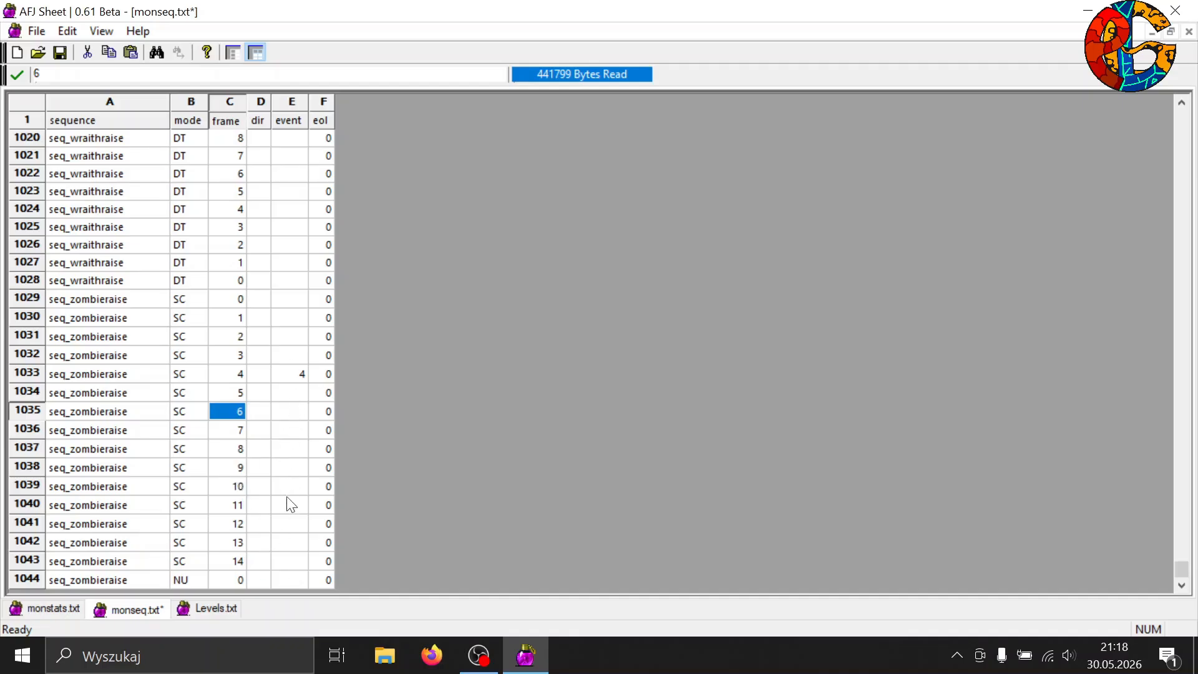
Set the event to 0 in the closing NU row 1044 and save monseq.txt.
{"action": "left_click", "coordinate": [280, 577]}
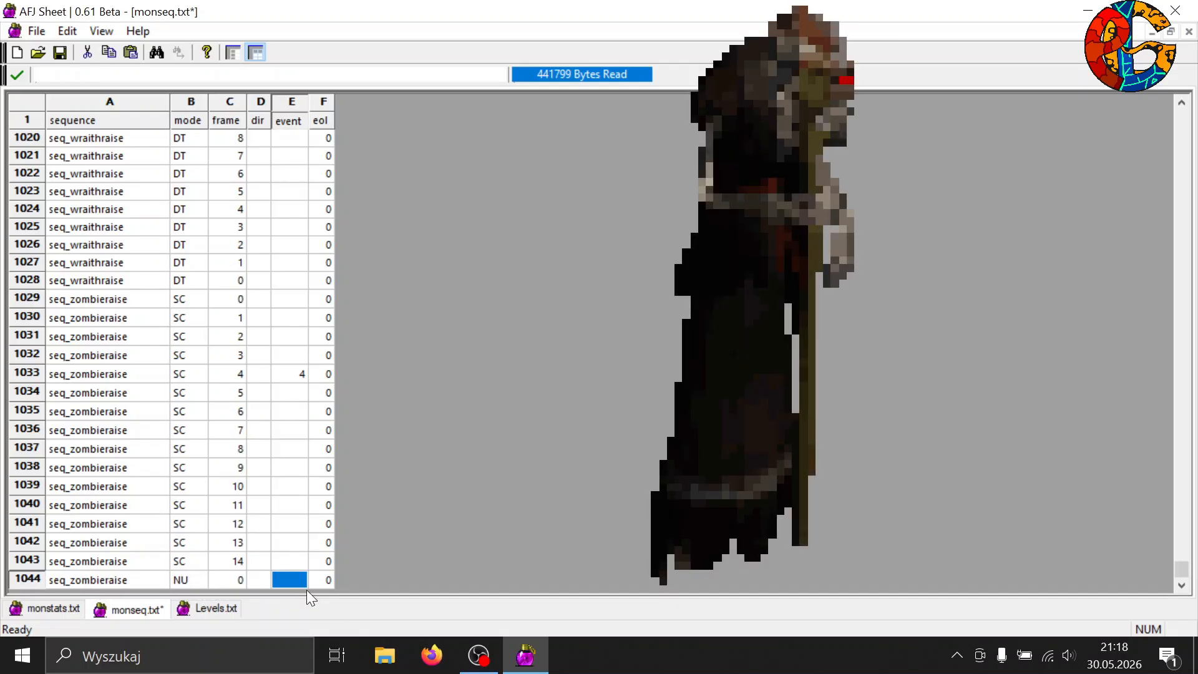
{"action": "type", "text": "0"}
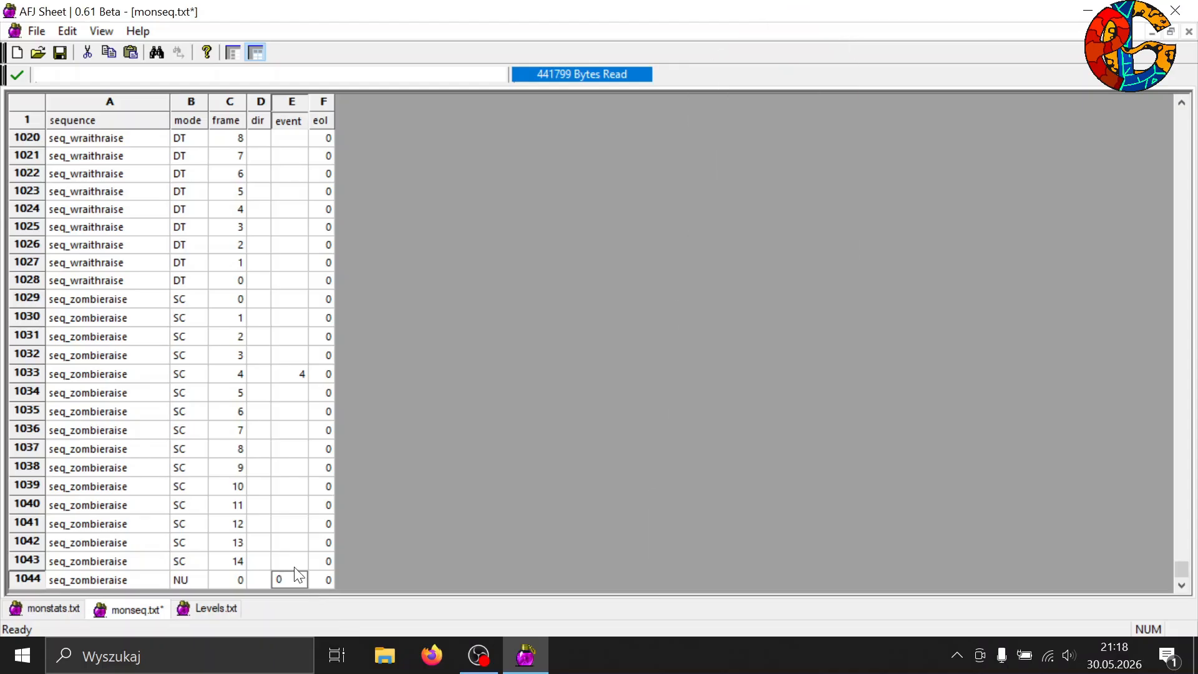
{"action": "left_click", "coordinate": [303, 559]}
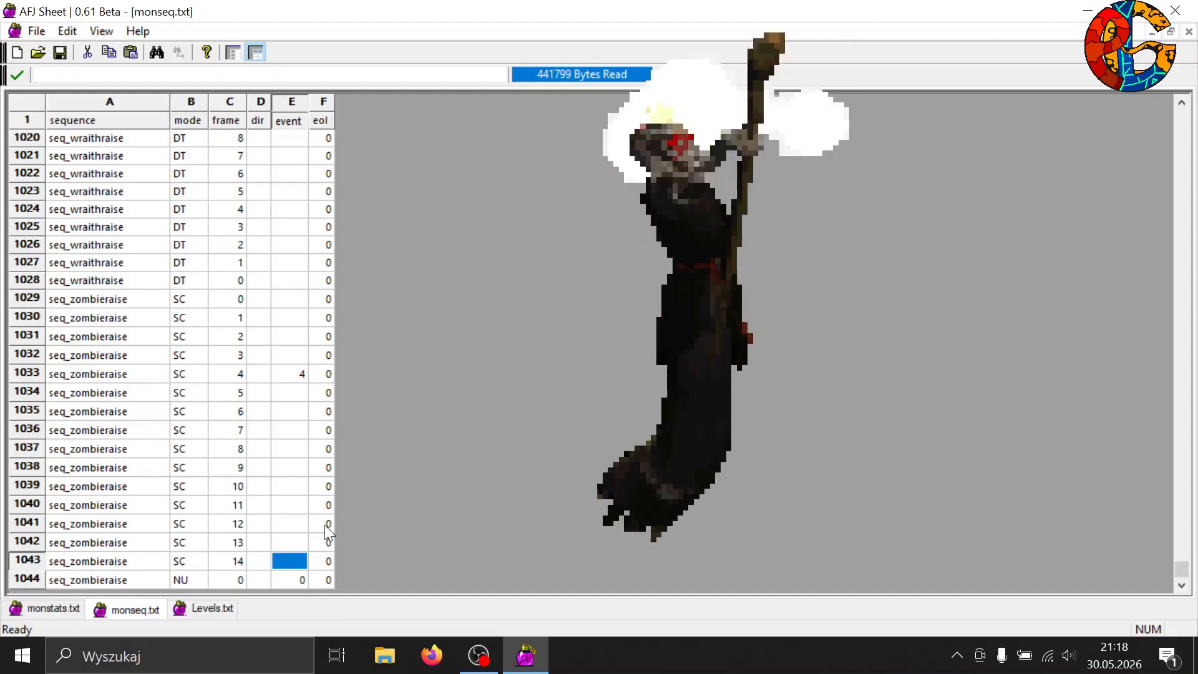
{"action": "key", "text": "ctrl+s"}
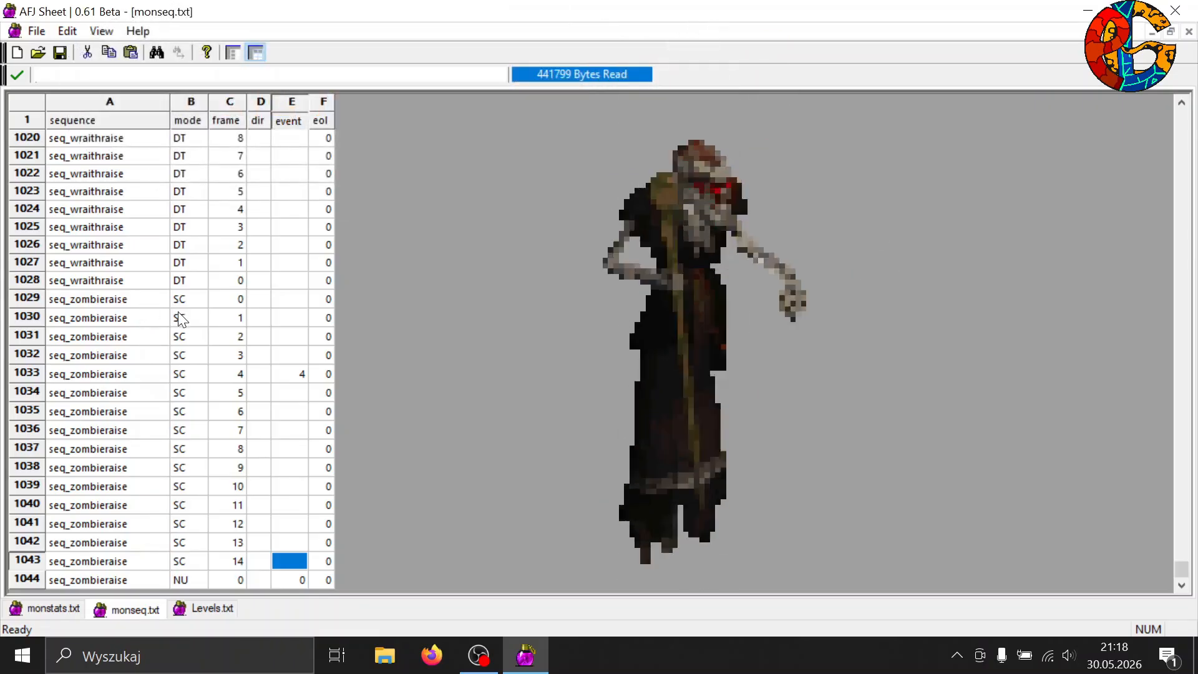
Set vampire1's Sk1mode to seq_zombieraise in monstats.txt and save the file.
{"action": "left_click", "coordinate": [139, 306]}
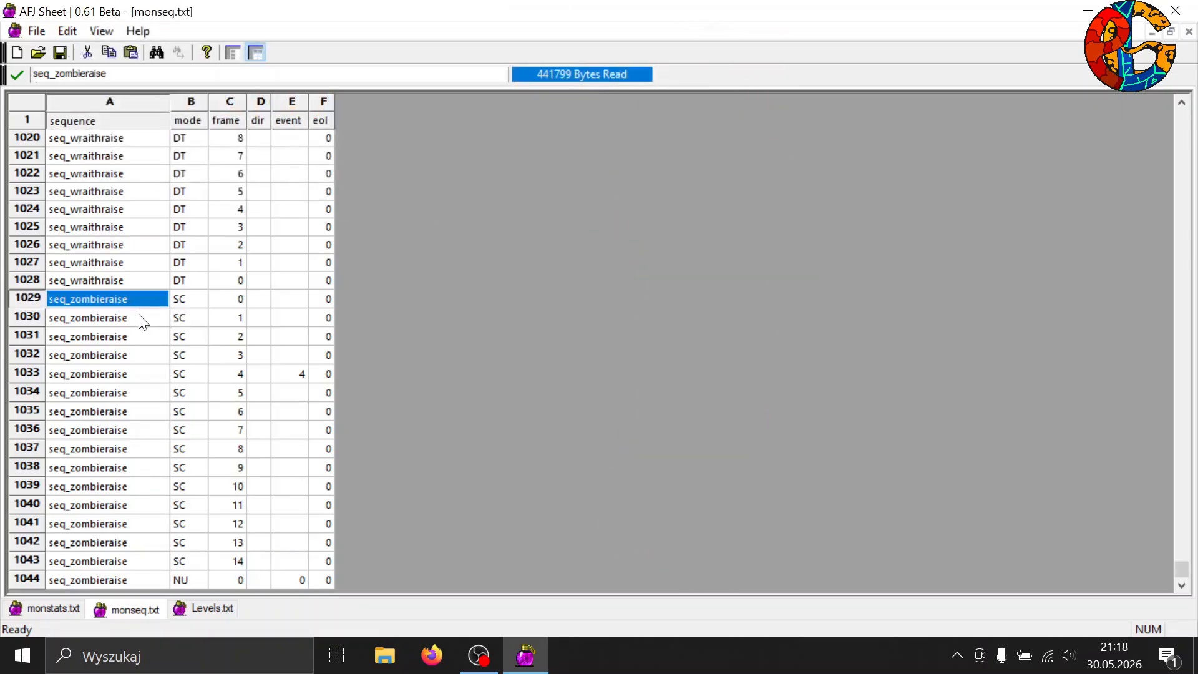
{"action": "left_click", "coordinate": [50, 609]}
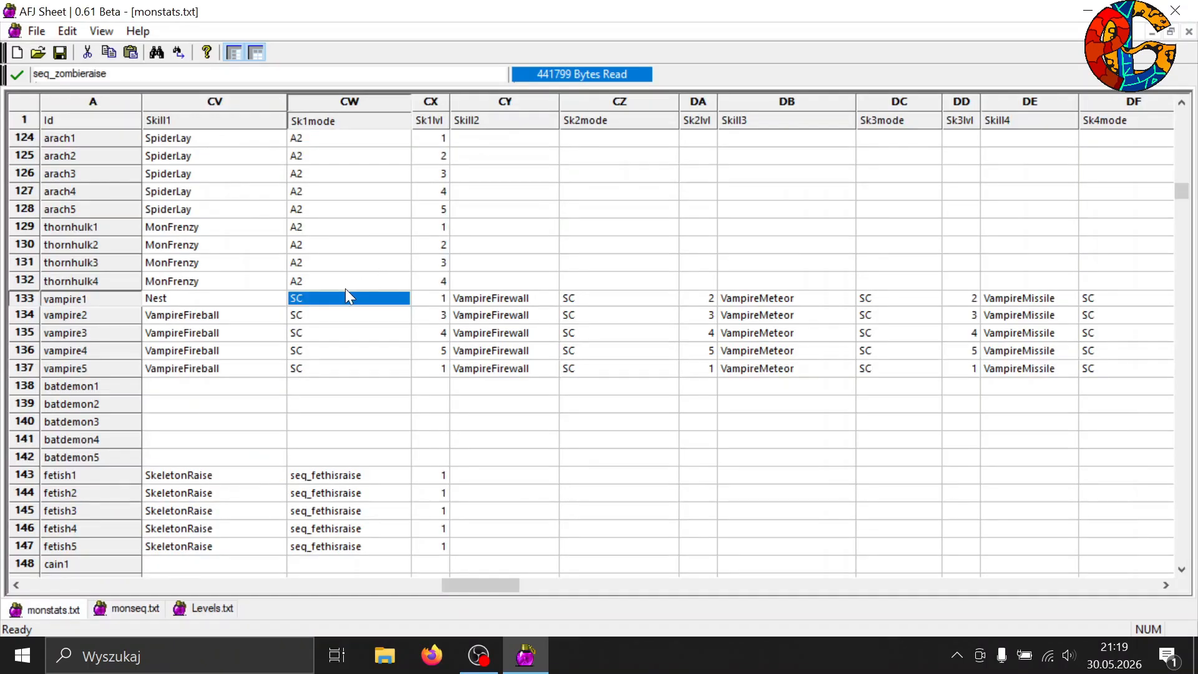
{"action": "type", "text": "seq_zombieraise"}
{"action": "left_click", "coordinate": [433, 298]}
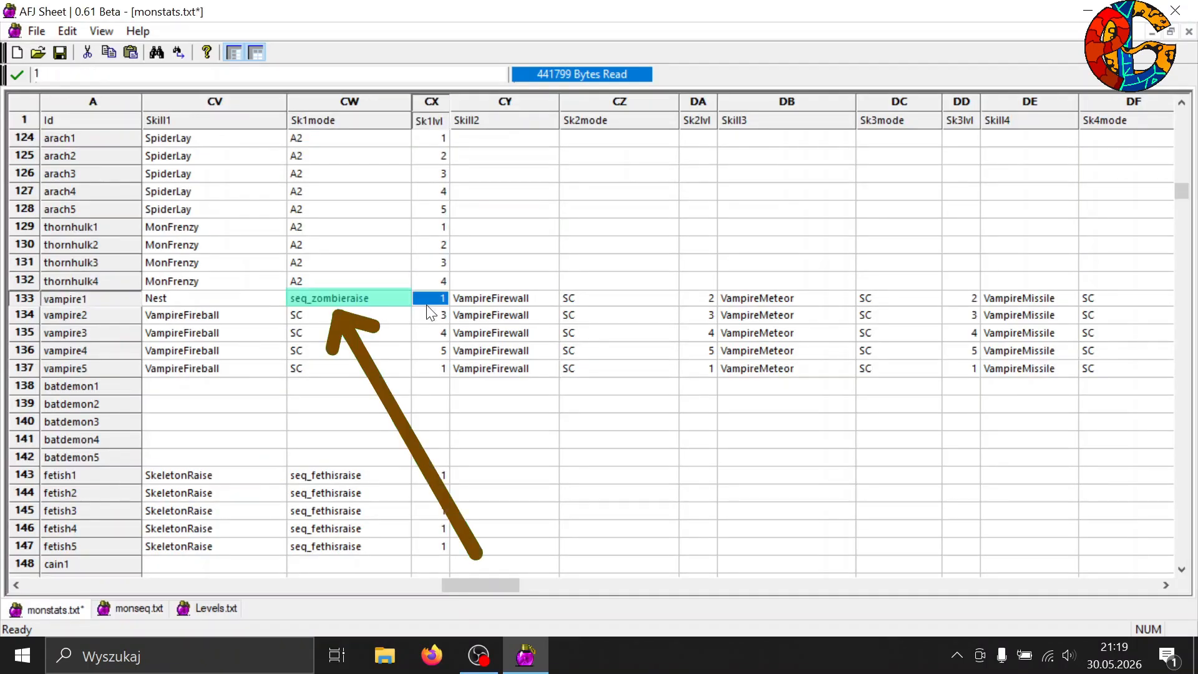
{"action": "key", "text": "ctrl+s"}
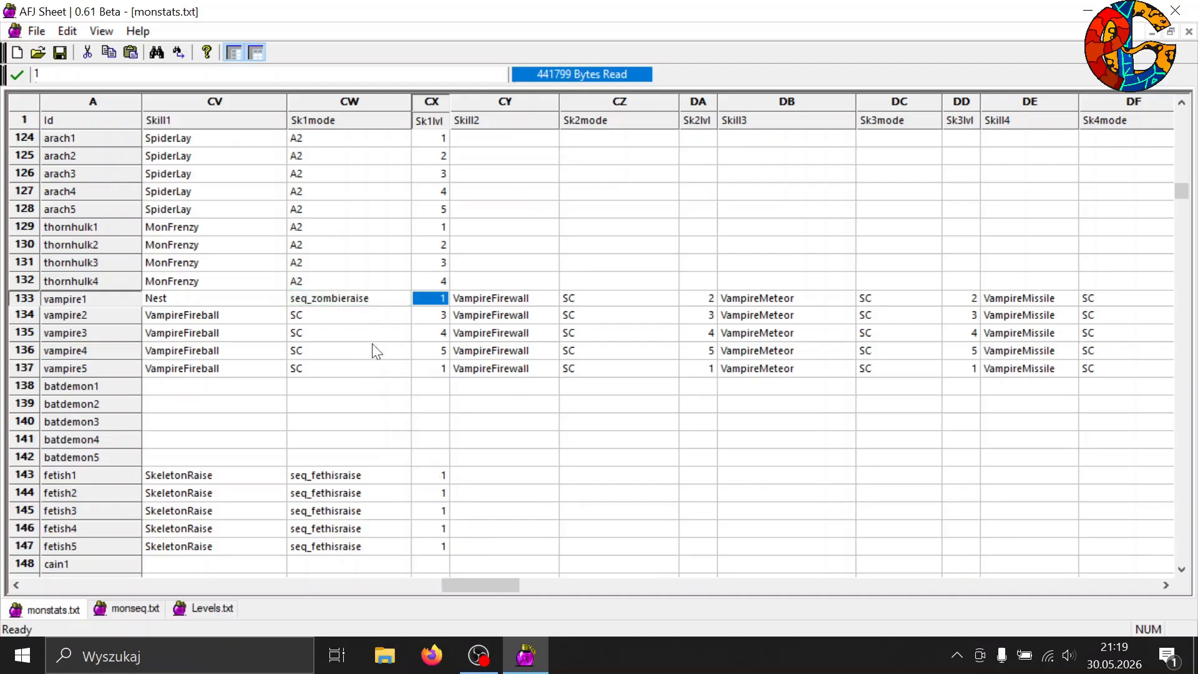
Switch to the desktop, launch Diablo II: Lord of Destruction and load the level 67 Assassin named Tutorial.
{"action": "left_click", "coordinate": [525, 655]}
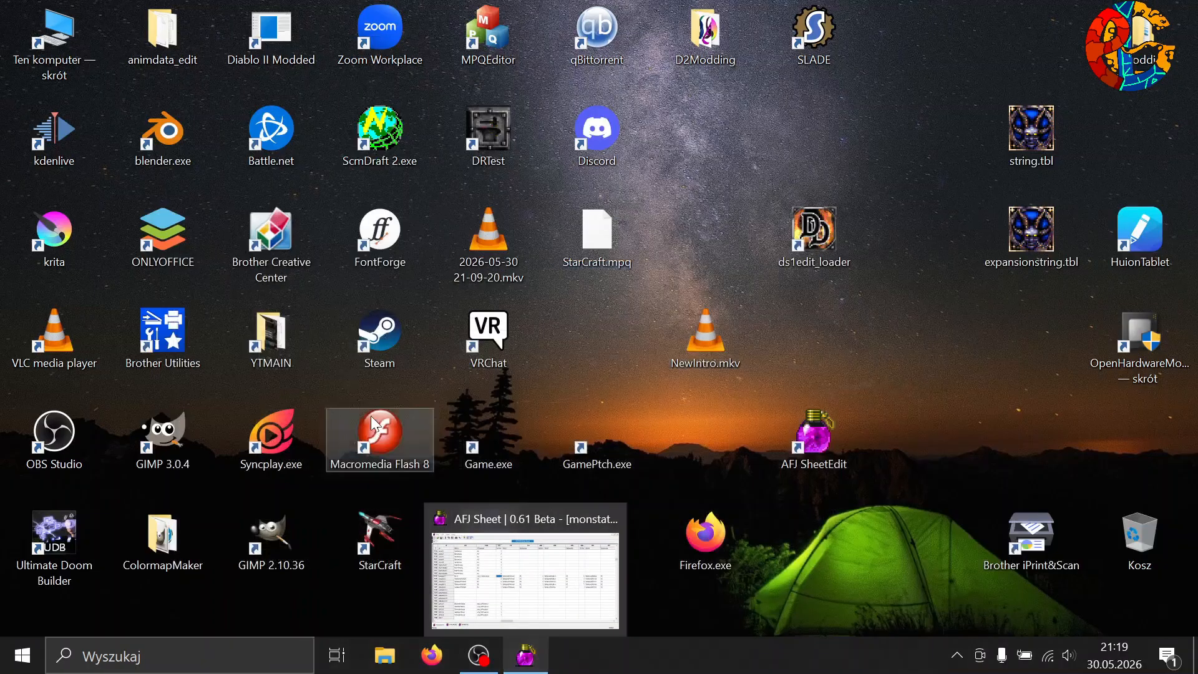
{"action": "left_click", "coordinate": [481, 558]}
{"action": "double_click", "coordinate": [482, 558]}
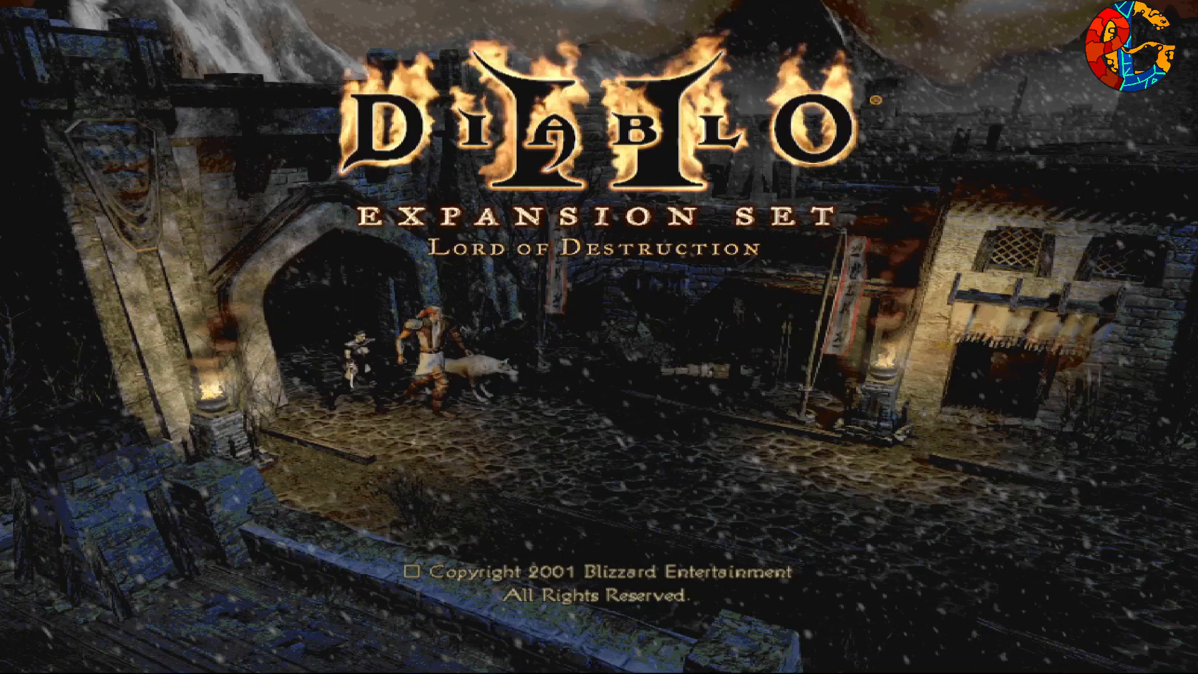
{"action": "left_click", "coordinate": [481, 369]}
{"action": "left_click", "coordinate": [484, 353]}
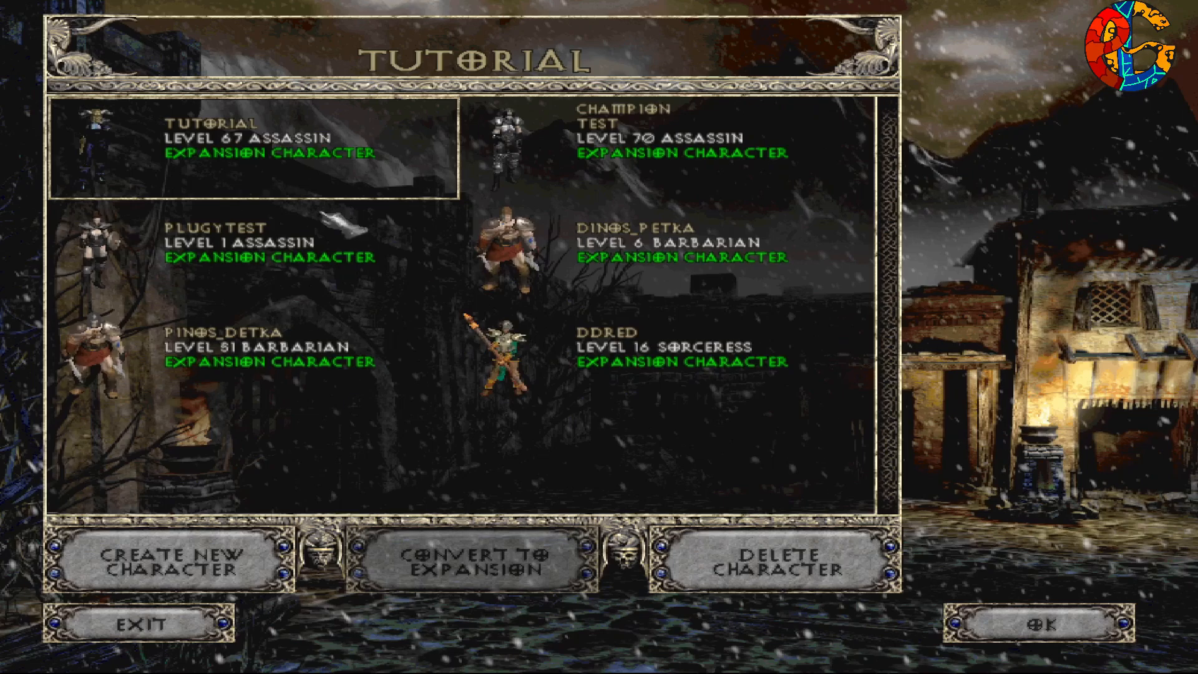
{"action": "double_click", "coordinate": [237, 163]}
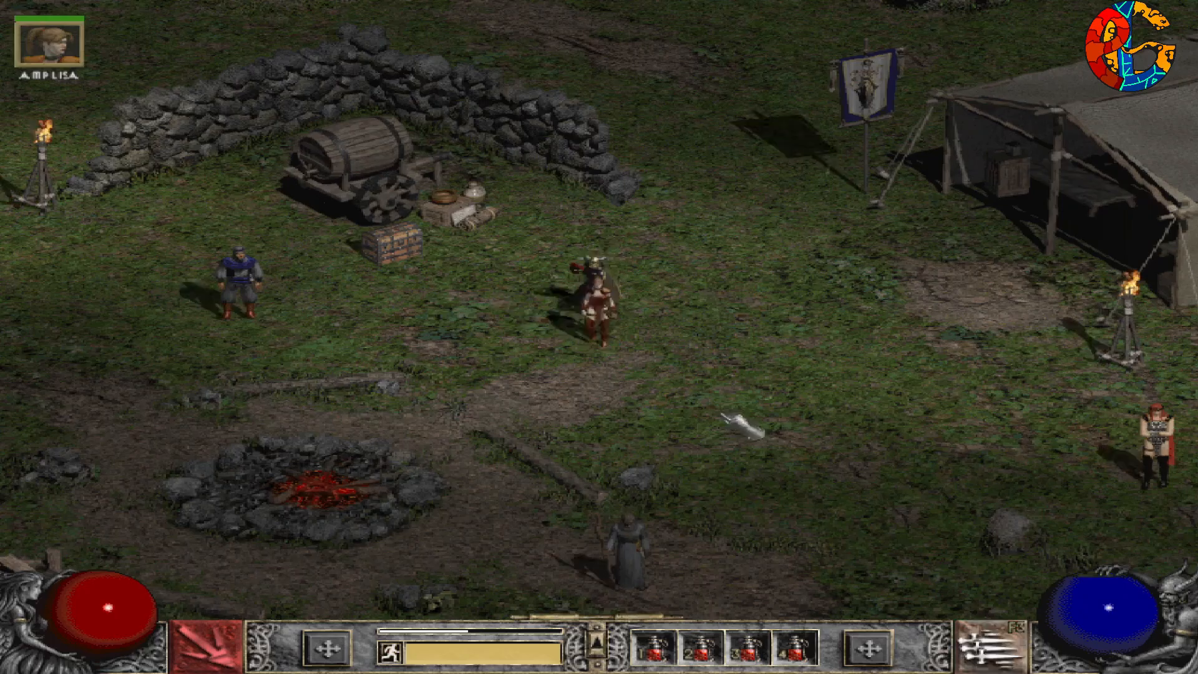
Show the automap and travel from the Rogue Encampment waypoint to the Cold Plains.
{"action": "key", "text": "F2"}
{"action": "mouse_move", "coordinate": [796, 448]}
{"action": "left_mouse_down"}
{"action": "mouse_move", "coordinate": [842, 445]}
{"action": "mouse_move", "coordinate": [952, 404]}
{"action": "left_mouse_up"}
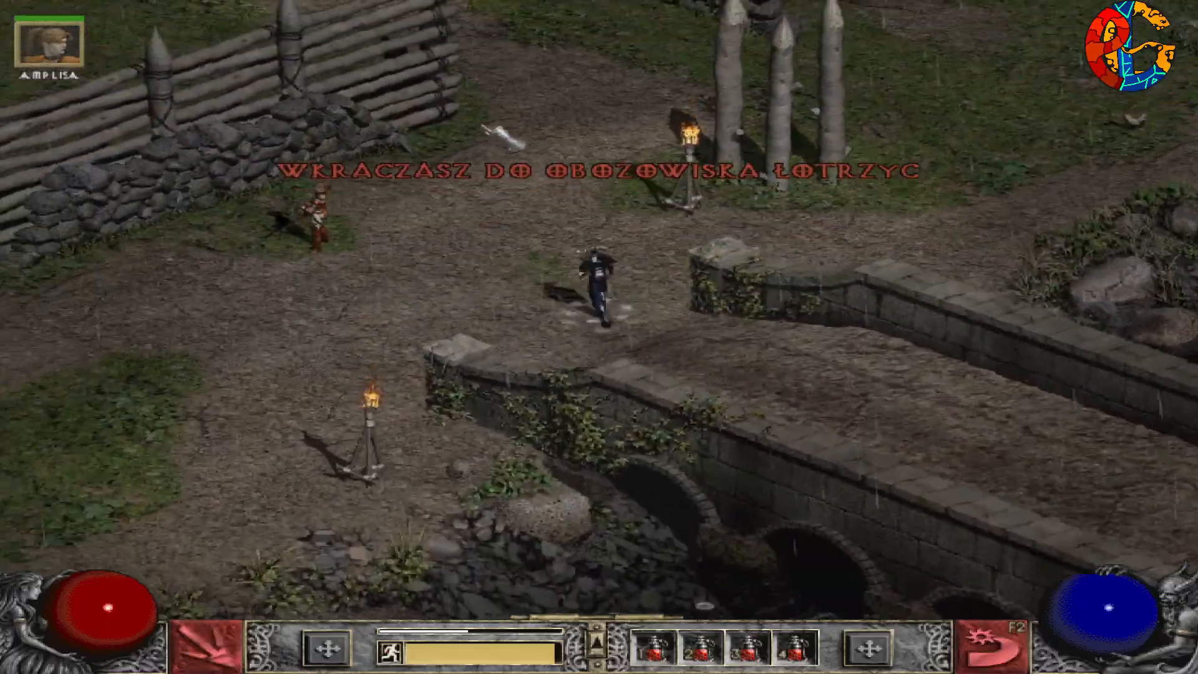
{"action": "key", "text": "Tab"}
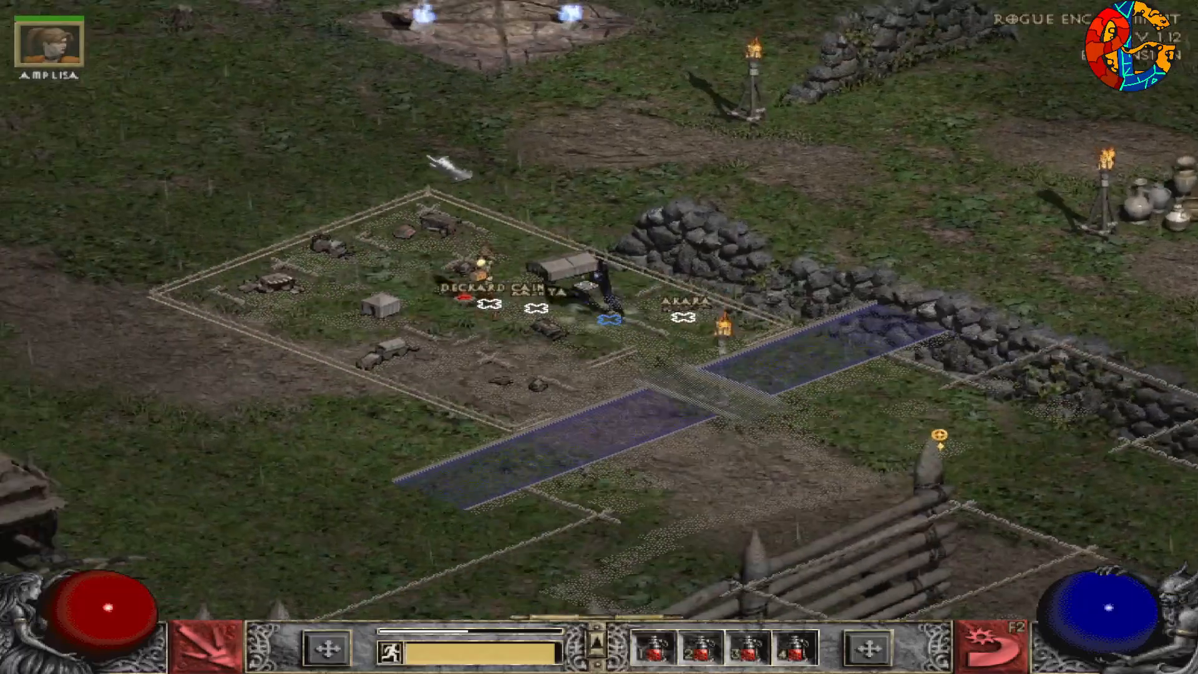
{"action": "left_click", "coordinate": [605, 206]}
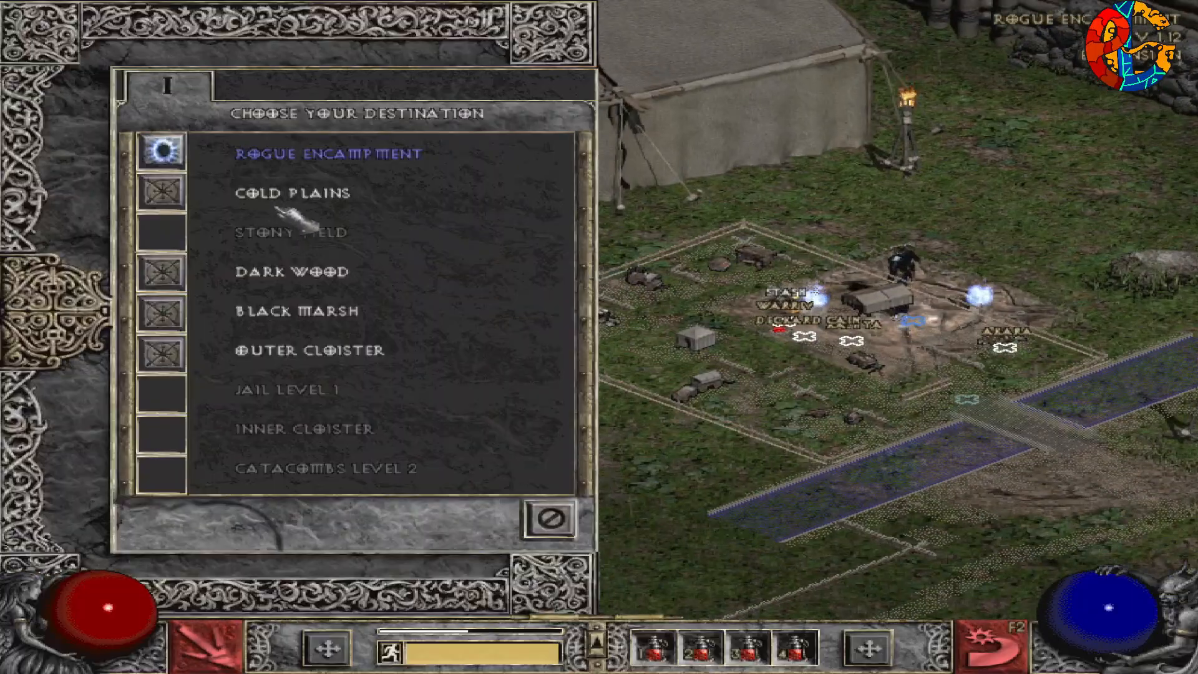
{"action": "left_click", "coordinate": [303, 195]}
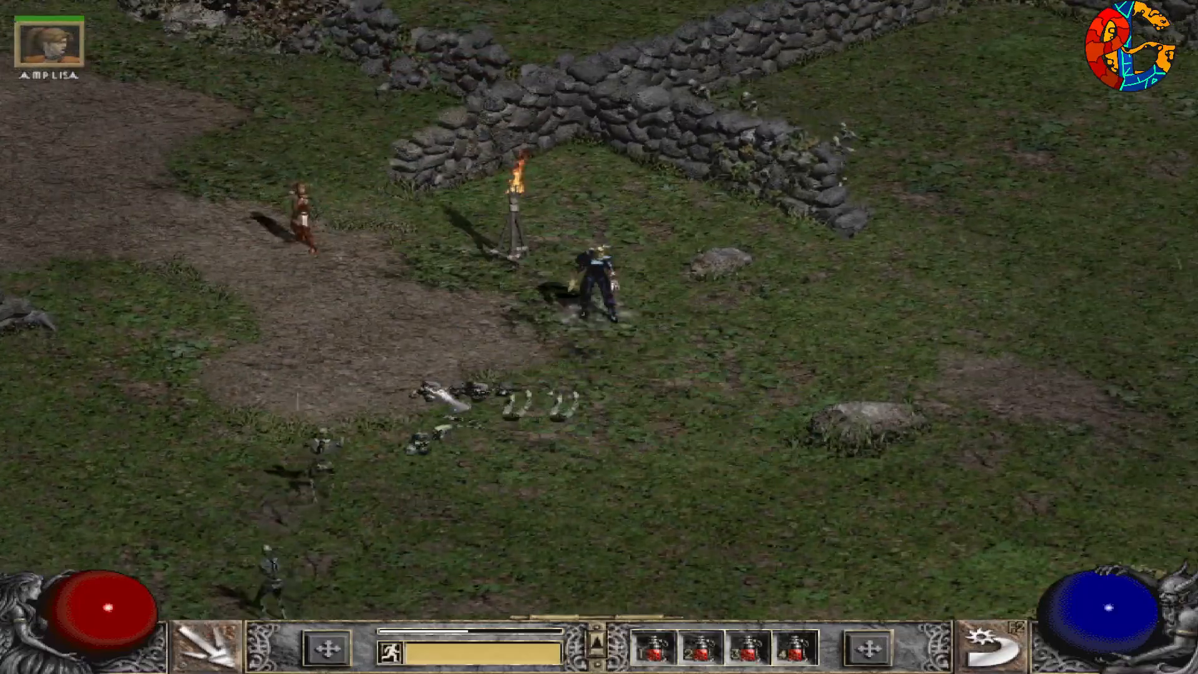
Check the automap of the Burial Grounds and move around the skeletons beside the stone walls and torch.
{"action": "key", "text": "Tab"}
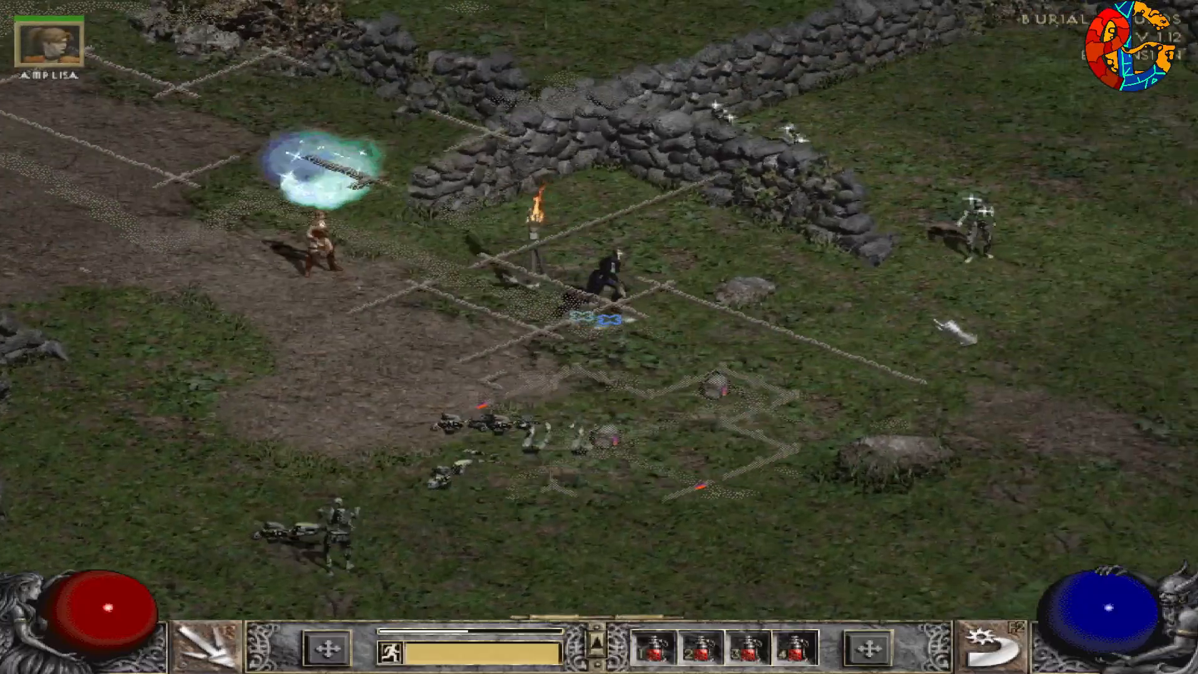
{"action": "left_click", "coordinate": [569, 196]}
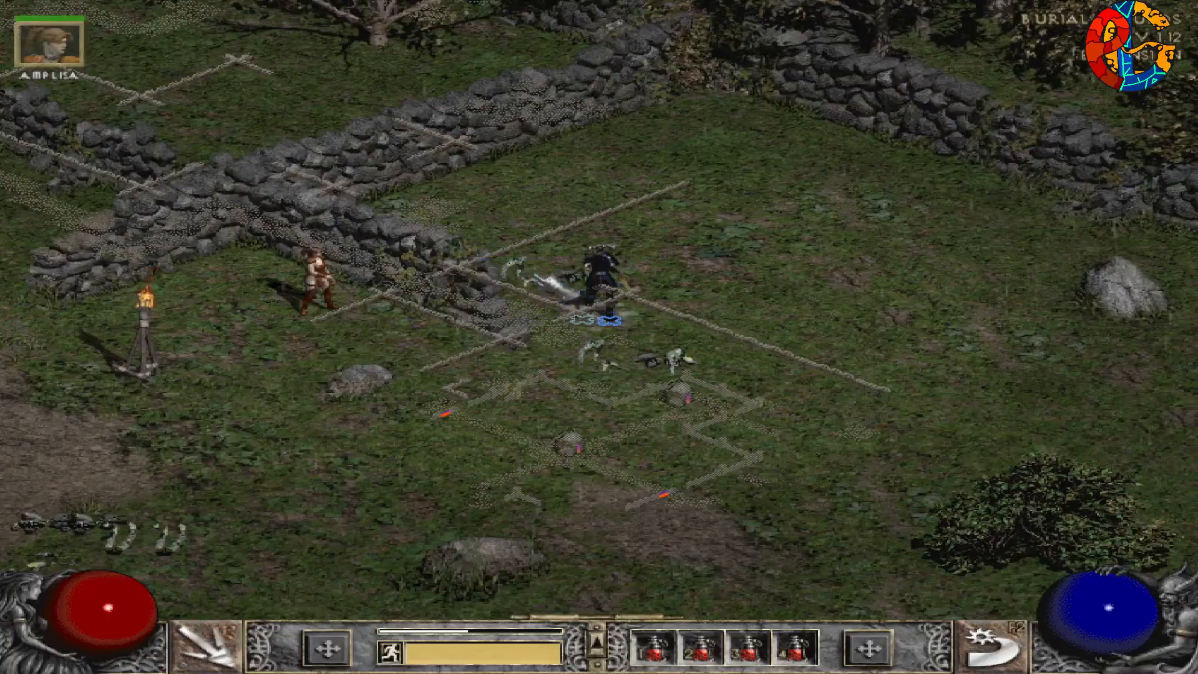
{"action": "left_click", "coordinate": [725, 415]}
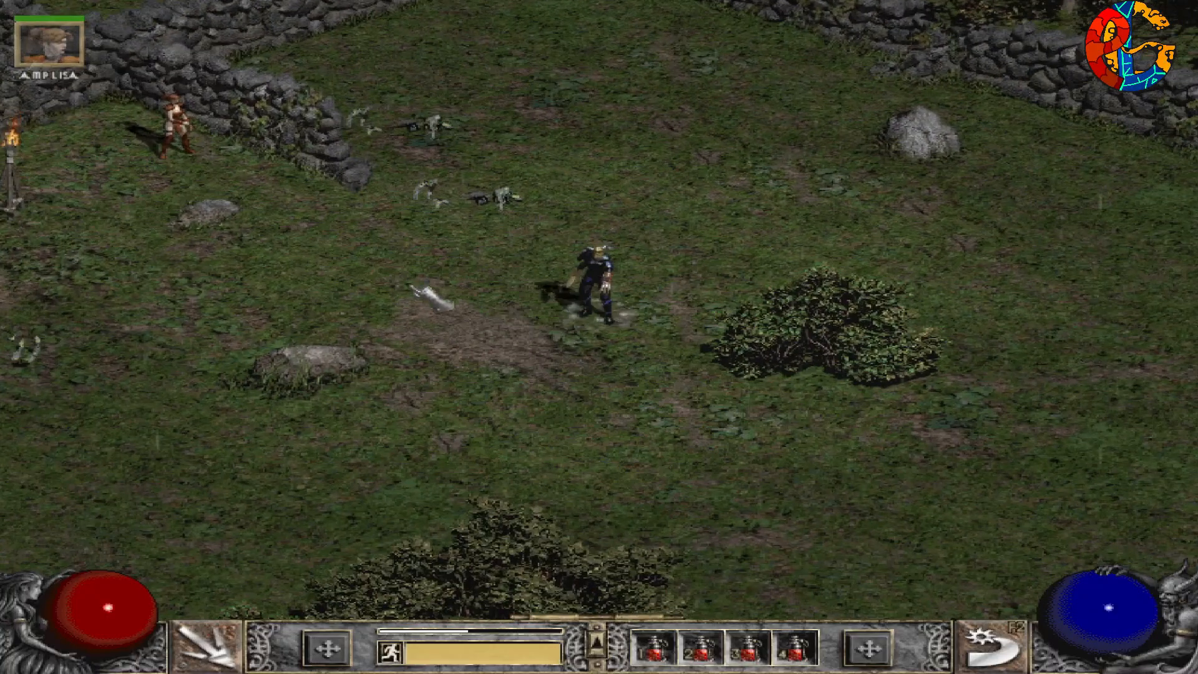
{"action": "left_click", "coordinate": [411, 288]}
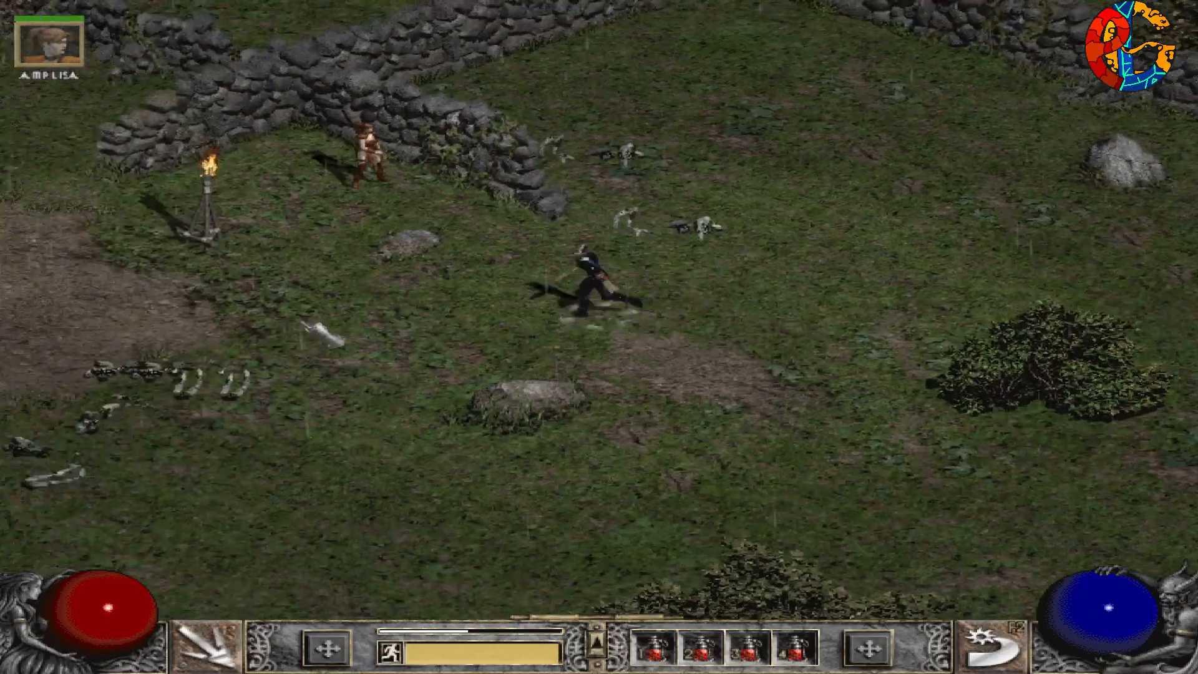
{"action": "left_click", "coordinate": [305, 330]}
{"action": "left_click", "coordinate": [511, 340]}
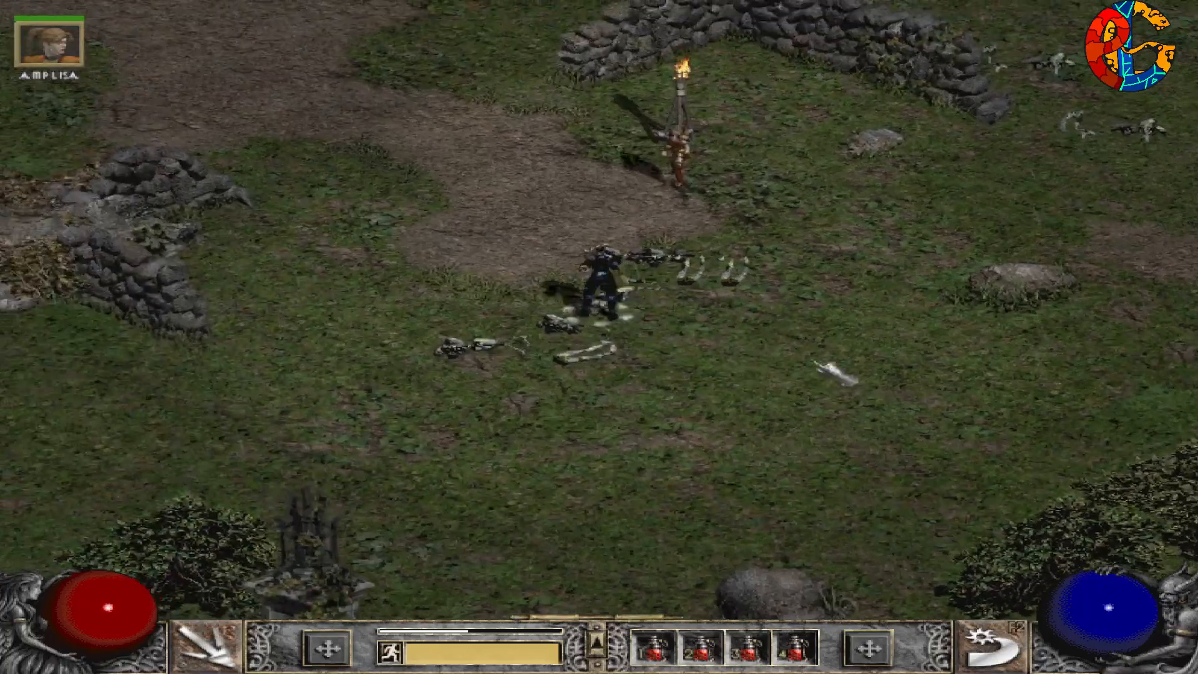
Cross the Burial Grounds into the fenced graveyard and go to the domed mausoleum, consulting the automap on the way.
{"action": "mouse_move", "coordinate": [748, 349]}
{"action": "left_mouse_down"}
{"action": "mouse_move", "coordinate": [922, 361]}
{"action": "mouse_move", "coordinate": [869, 290]}
{"action": "mouse_move", "coordinate": [881, 433]}
{"action": "mouse_move", "coordinate": [487, 320]}
{"action": "left_mouse_up"}
{"action": "key", "text": "Tab"}
{"action": "mouse_move", "coordinate": [939, 414]}
{"action": "left_mouse_down"}
{"action": "mouse_move", "coordinate": [869, 430]}
{"action": "mouse_move", "coordinate": [829, 361]}
{"action": "mouse_move", "coordinate": [850, 433]}
{"action": "mouse_move", "coordinate": [846, 413]}
{"action": "mouse_move", "coordinate": [791, 372]}
{"action": "mouse_move", "coordinate": [489, 393]}
{"action": "mouse_move", "coordinate": [639, 390]}
{"action": "mouse_move", "coordinate": [623, 395]}
{"action": "mouse_move", "coordinate": [500, 283]}
{"action": "mouse_move", "coordinate": [596, 396]}
{"action": "left_mouse_up"}
{"action": "key", "text": "Tab"}
{"action": "mouse_move", "coordinate": [528, 313]}
{"action": "left_mouse_down"}
{"action": "mouse_move", "coordinate": [462, 264]}
{"action": "mouse_move", "coordinate": [440, 203]}
{"action": "mouse_move", "coordinate": [349, 262]}
{"action": "mouse_move", "coordinate": [420, 409]}
{"action": "mouse_move", "coordinate": [524, 426]}
{"action": "mouse_move", "coordinate": [711, 343]}
{"action": "left_mouse_up"}
{"action": "mouse_move", "coordinate": [517, 384]}
{"action": "left_mouse_down"}
{"action": "mouse_move", "coordinate": [680, 361]}
{"action": "mouse_move", "coordinate": [401, 341]}
{"action": "left_mouse_up"}
{"action": "mouse_move", "coordinate": [391, 261]}
{"action": "left_mouse_down"}
{"action": "mouse_move", "coordinate": [536, 187]}
{"action": "mouse_move", "coordinate": [596, 384]}
{"action": "left_mouse_up"}
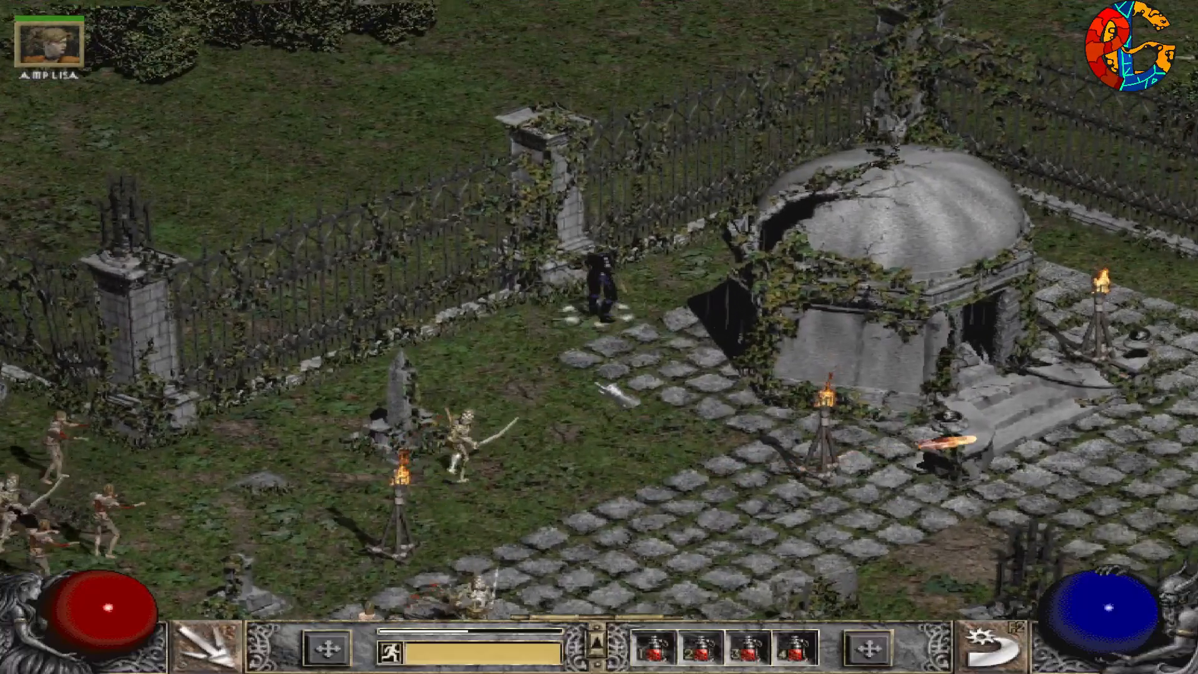
Lead the zombies and skeletons through the graveyard, past the paved crossing to the hanging tree.
{"action": "mouse_move", "coordinate": [564, 472]}
{"action": "left_mouse_down"}
{"action": "mouse_move", "coordinate": [615, 268]}
{"action": "mouse_move", "coordinate": [493, 477]}
{"action": "left_mouse_up"}
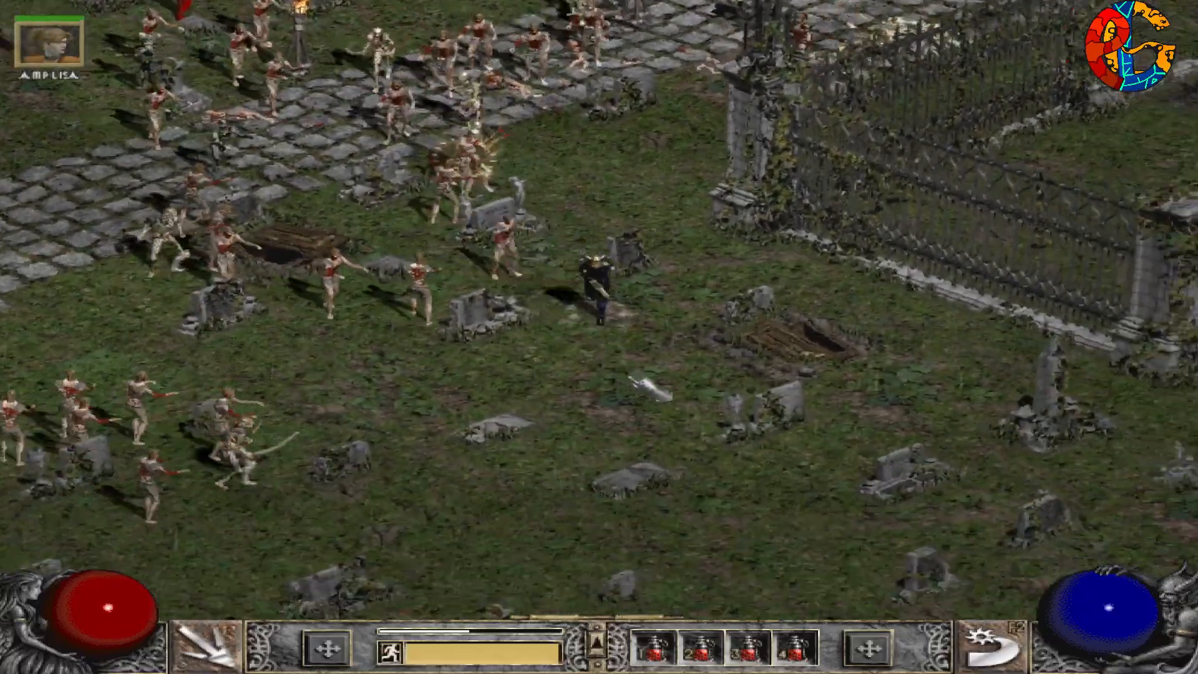
{"action": "mouse_move", "coordinate": [629, 376]}
{"action": "left_mouse_down"}
{"action": "mouse_move", "coordinate": [518, 368]}
{"action": "mouse_move", "coordinate": [530, 396]}
{"action": "mouse_move", "coordinate": [399, 287]}
{"action": "left_mouse_up"}
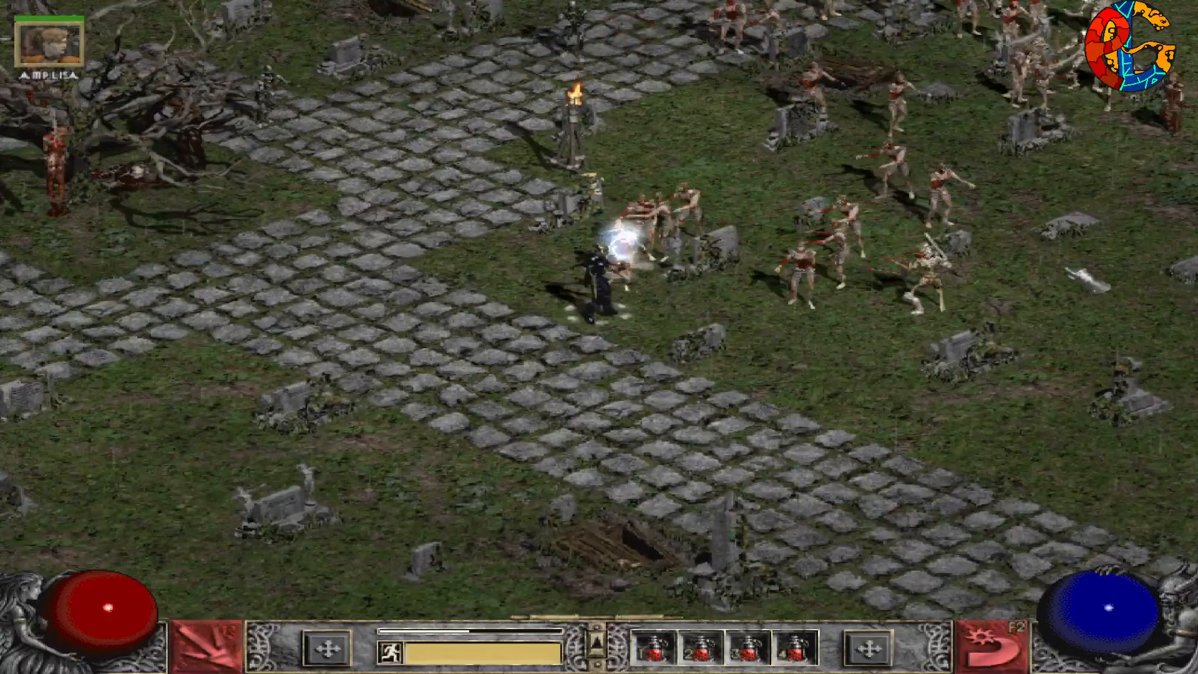
{"action": "key", "text": "alt"}
{"action": "mouse_move", "coordinate": [542, 297]}
{"action": "left_mouse_down"}
{"action": "mouse_move", "coordinate": [545, 253]}
{"action": "mouse_move", "coordinate": [603, 231]}
{"action": "mouse_move", "coordinate": [621, 262]}
{"action": "left_mouse_up"}
{"action": "left_click", "coordinate": [538, 292]}
{"action": "left_click", "coordinate": [499, 224]}
{"action": "left_click", "coordinate": [548, 400]}
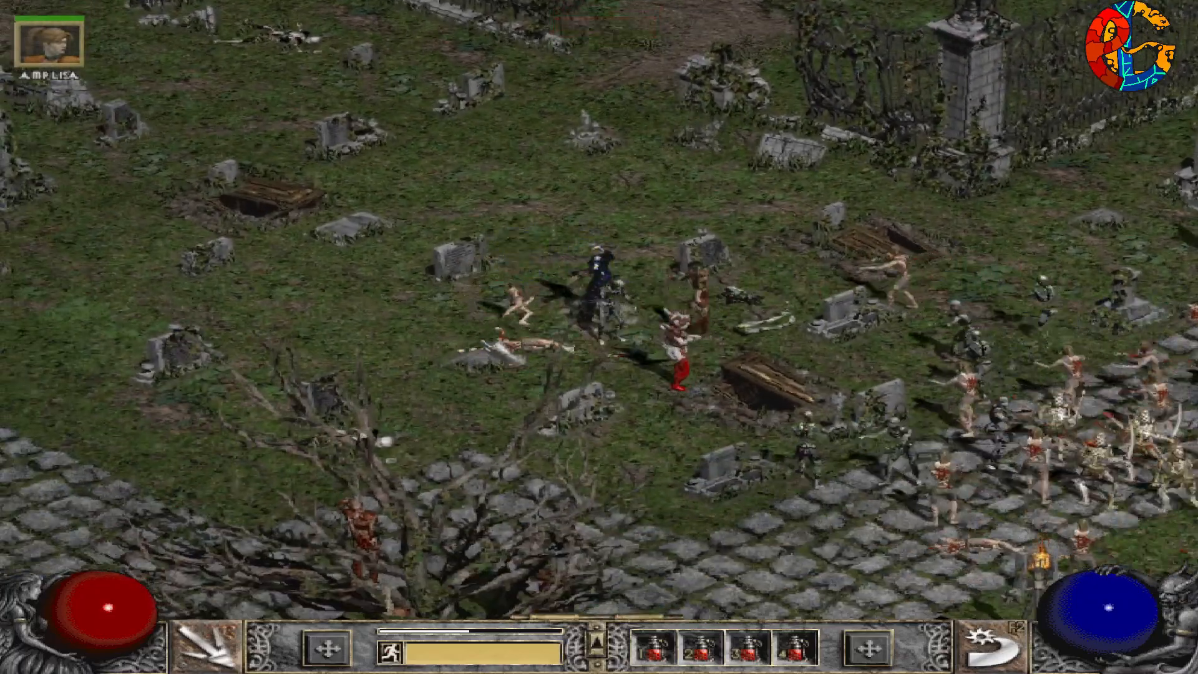
Circle Blood Raven among the graves north of the tree and attack the Hungry Dead and skeletons around her.
{"action": "left_click", "coordinate": [484, 341]}
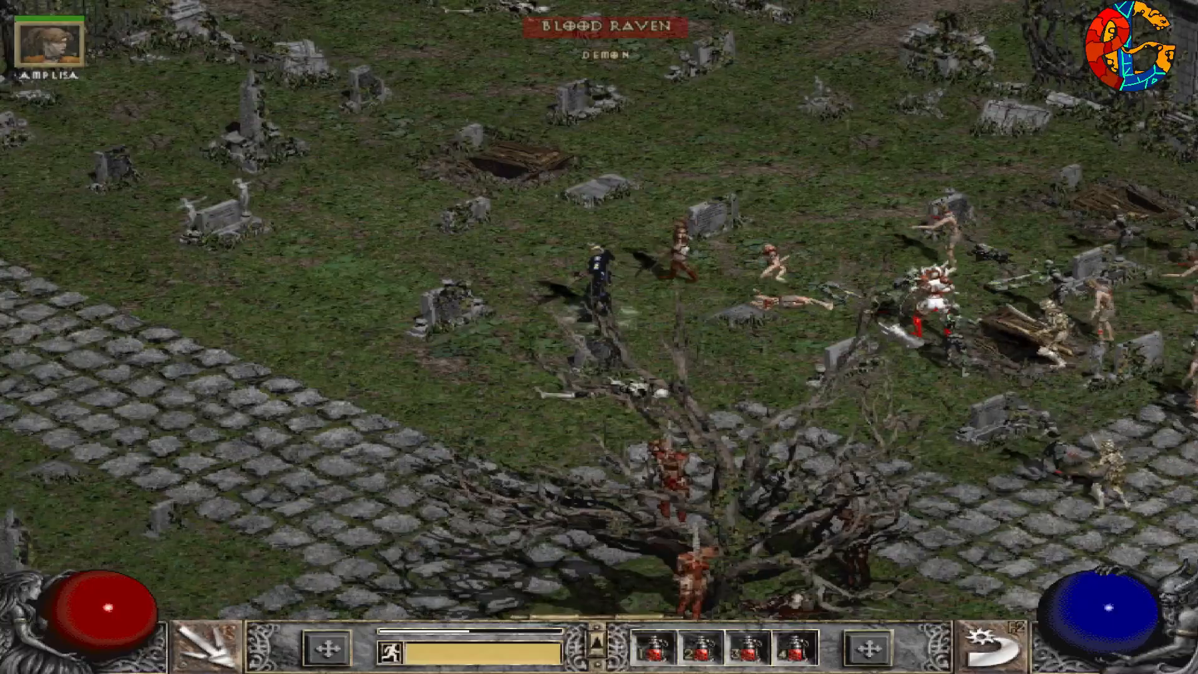
{"action": "left_click", "coordinate": [694, 176]}
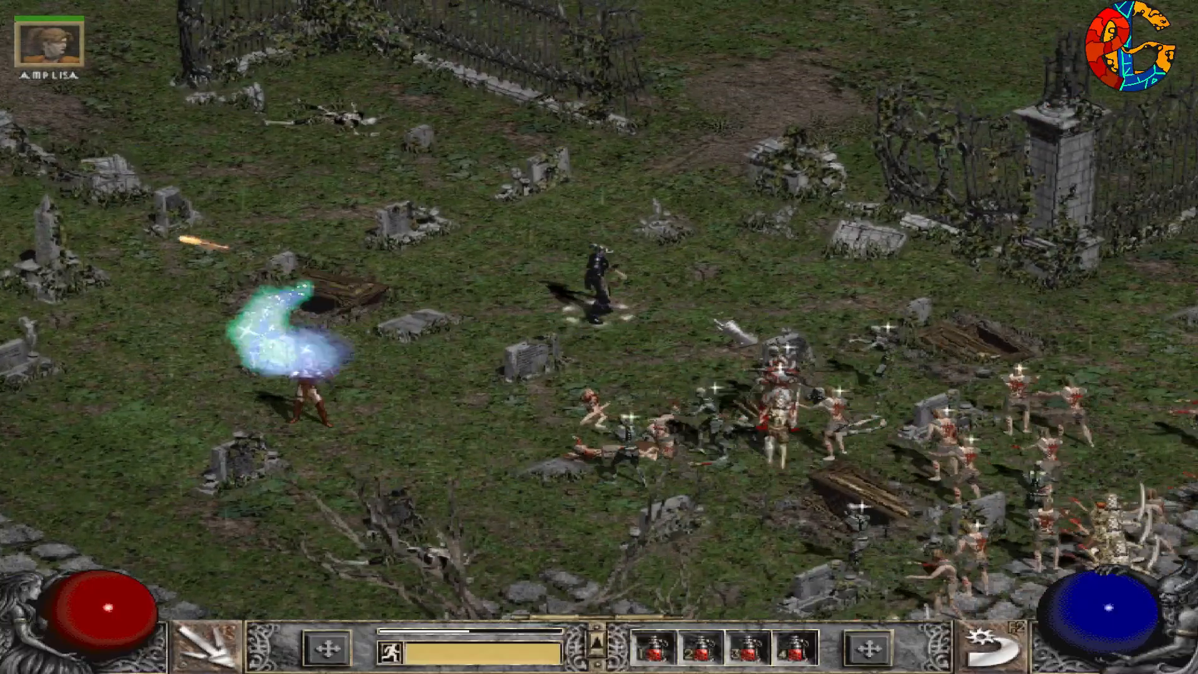
{"action": "left_click", "coordinate": [767, 261]}
{"action": "left_click", "coordinate": [541, 463]}
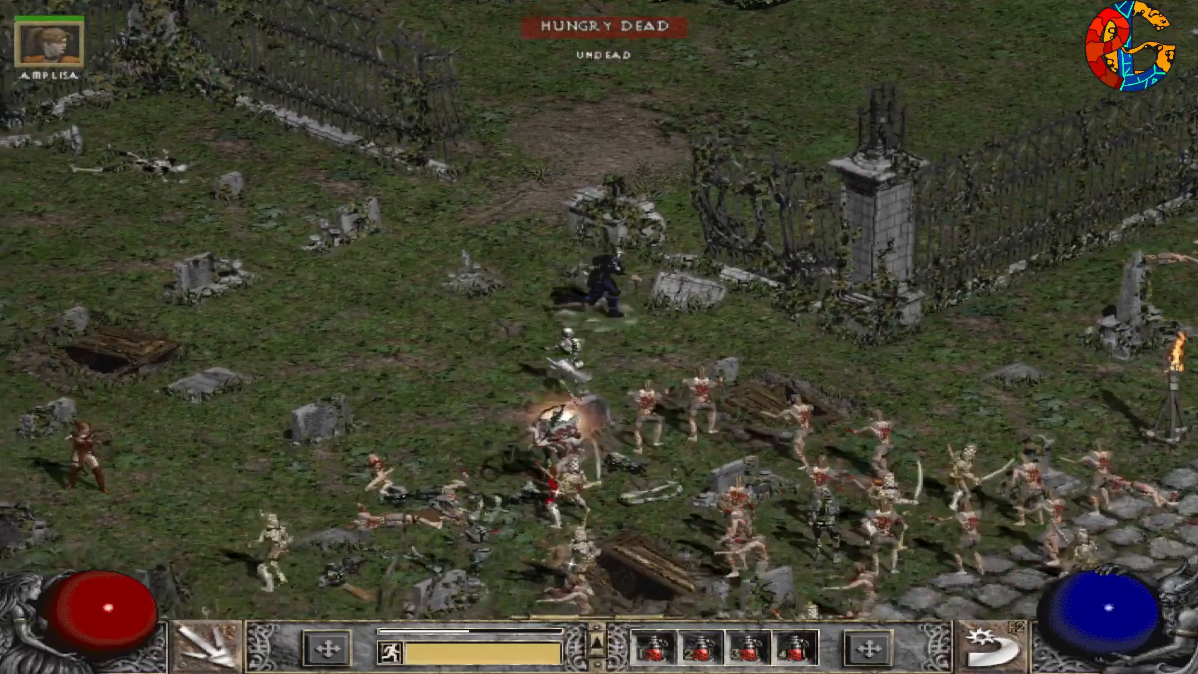
{"action": "right_click", "coordinate": [578, 374]}
{"action": "left_click", "coordinate": [681, 346]}
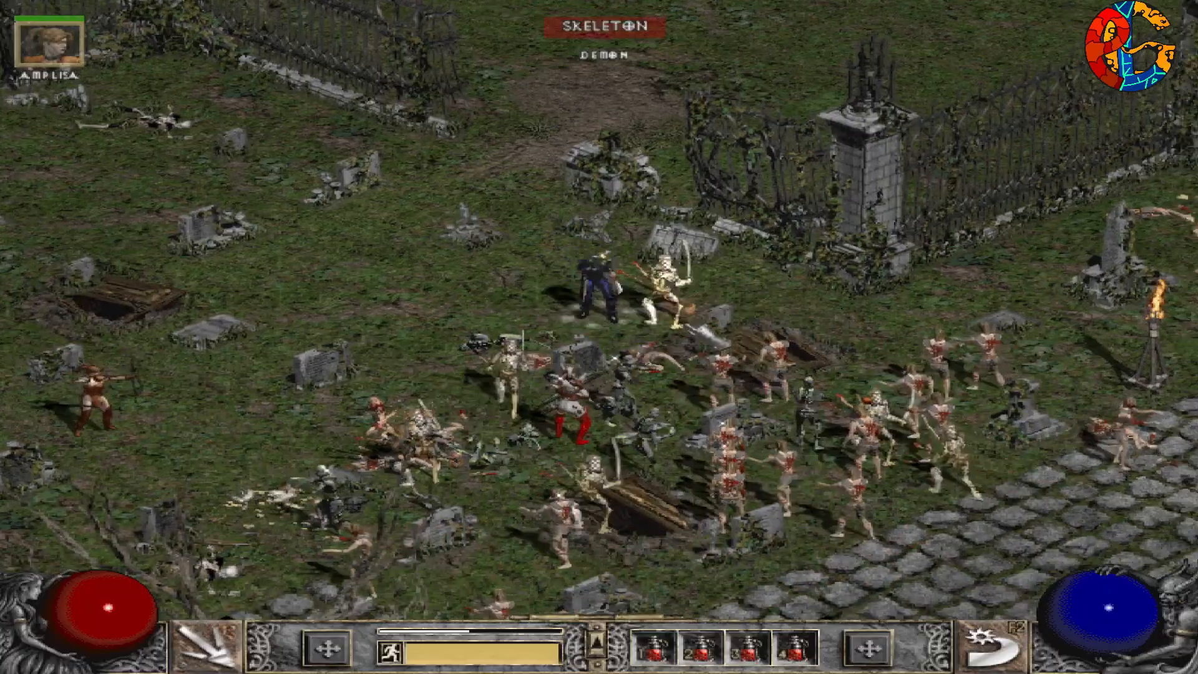
{"action": "right_click", "coordinate": [897, 483]}
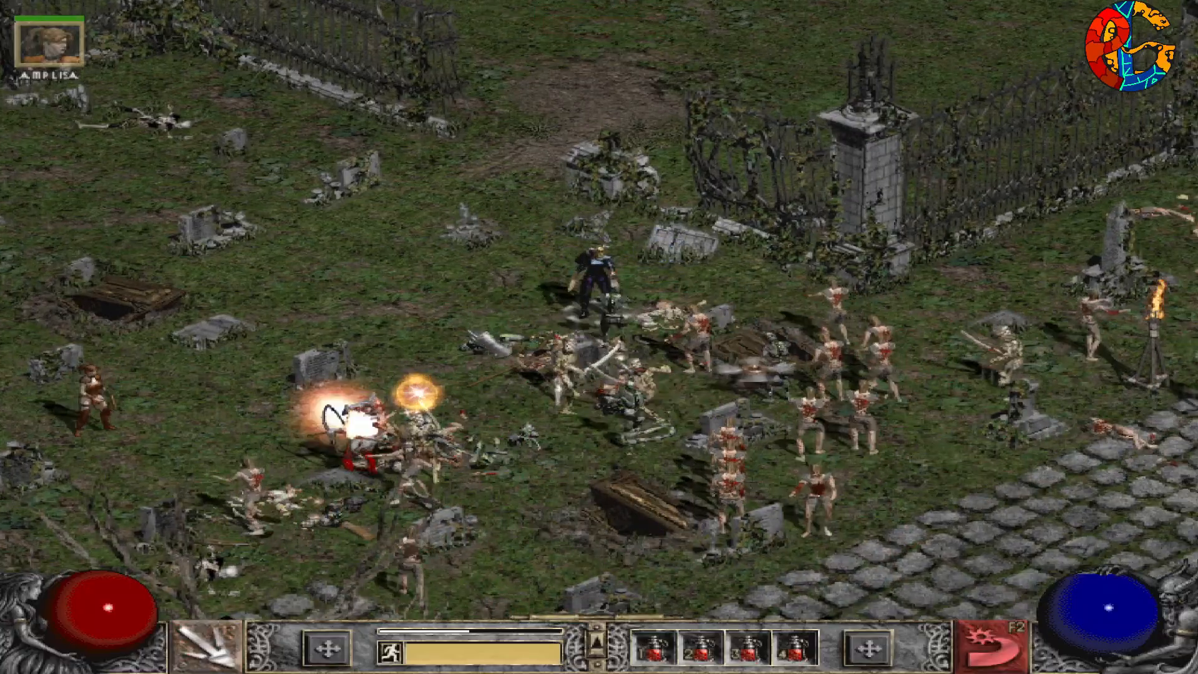
Keep fighting Blood Raven's undead beside the tree, and retreat to the paved path.
{"action": "left_click", "coordinate": [469, 332]}
{"action": "left_click", "coordinate": [647, 401]}
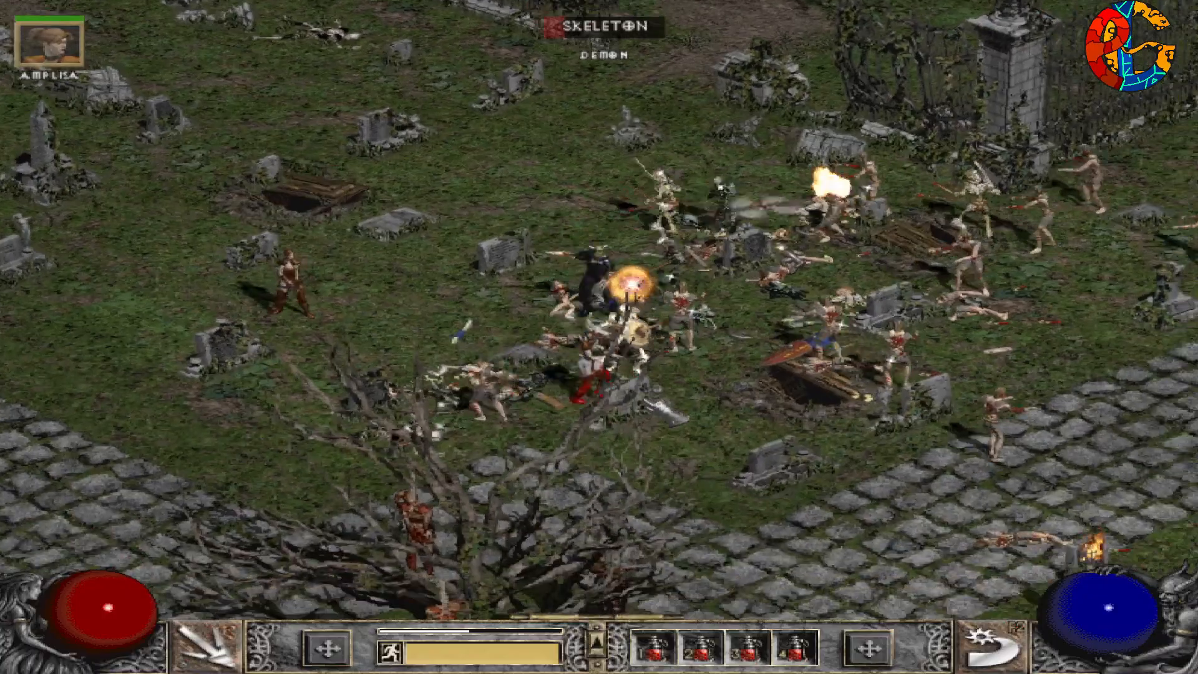
{"action": "left_click", "coordinate": [512, 450]}
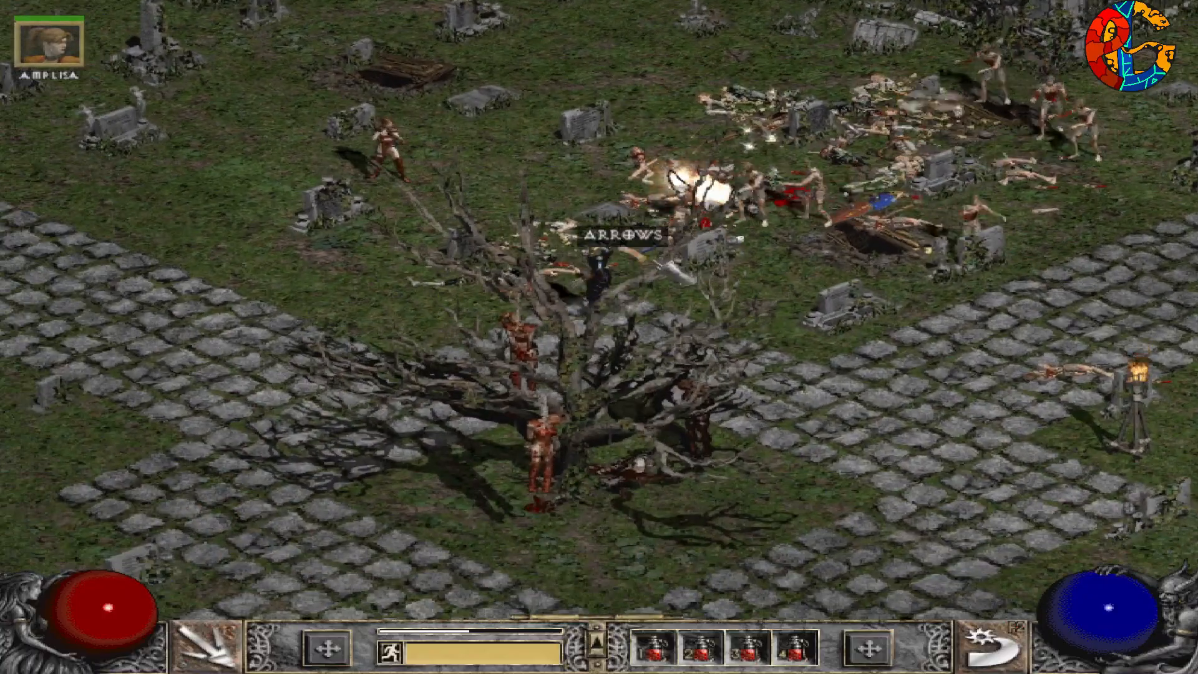
{"action": "left_click", "coordinate": [286, 394]}
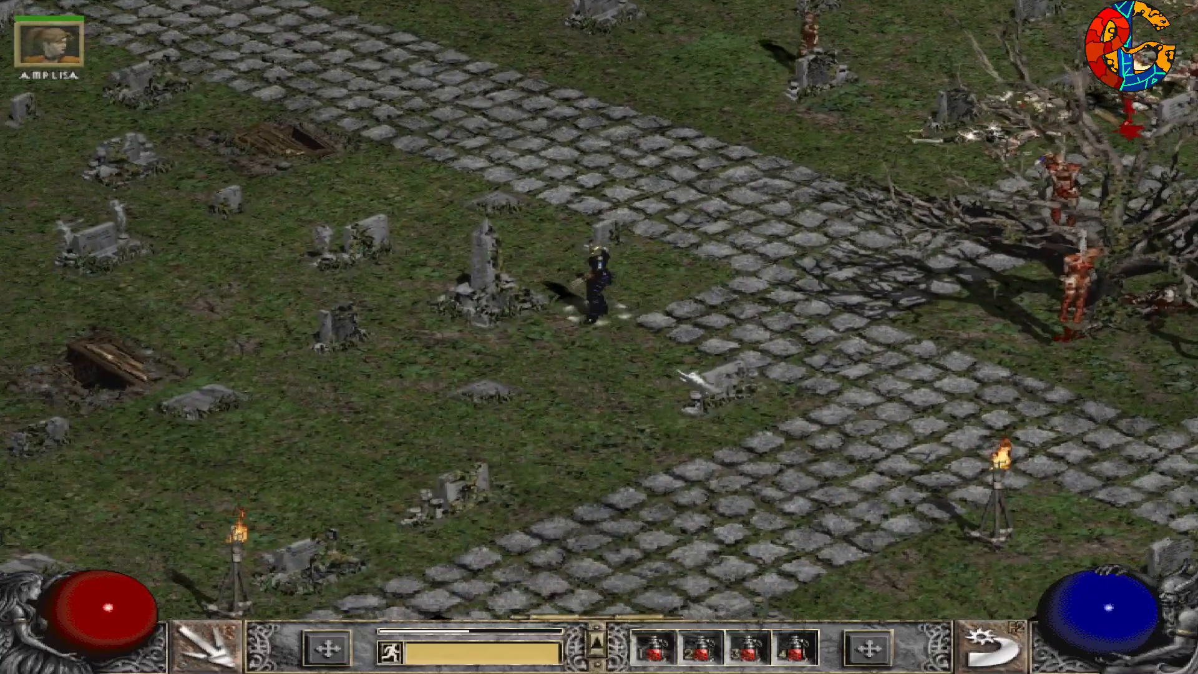
{"action": "left_click", "coordinate": [915, 206]}
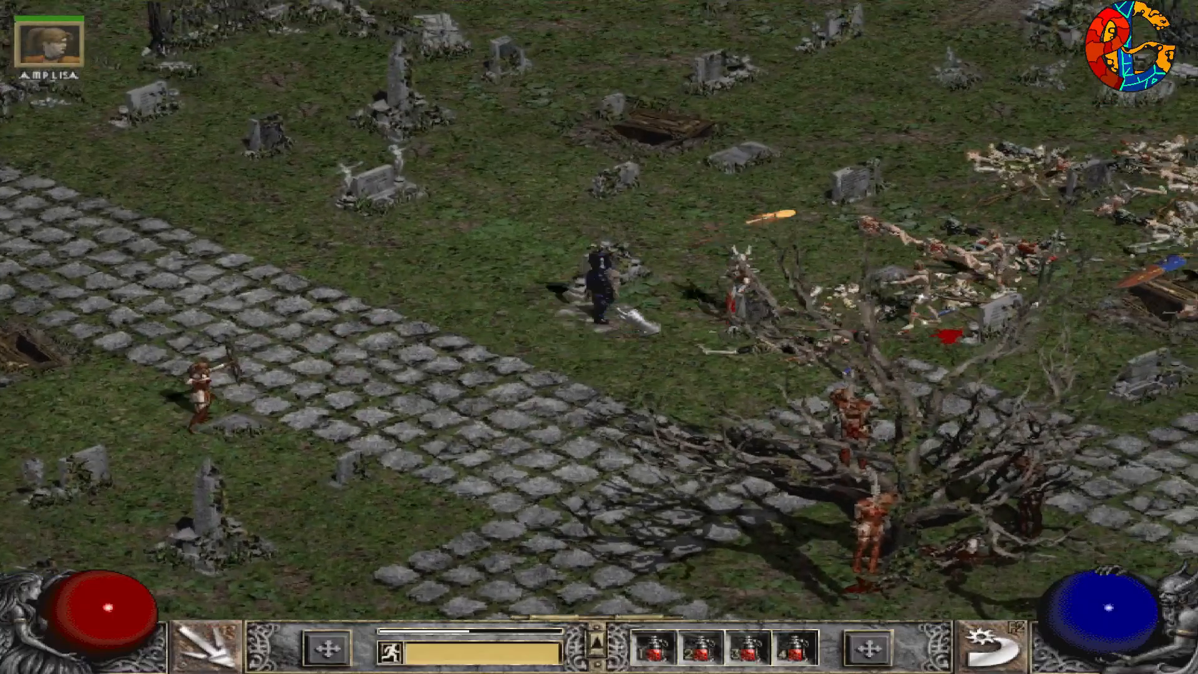
{"action": "left_click", "coordinate": [578, 288]}
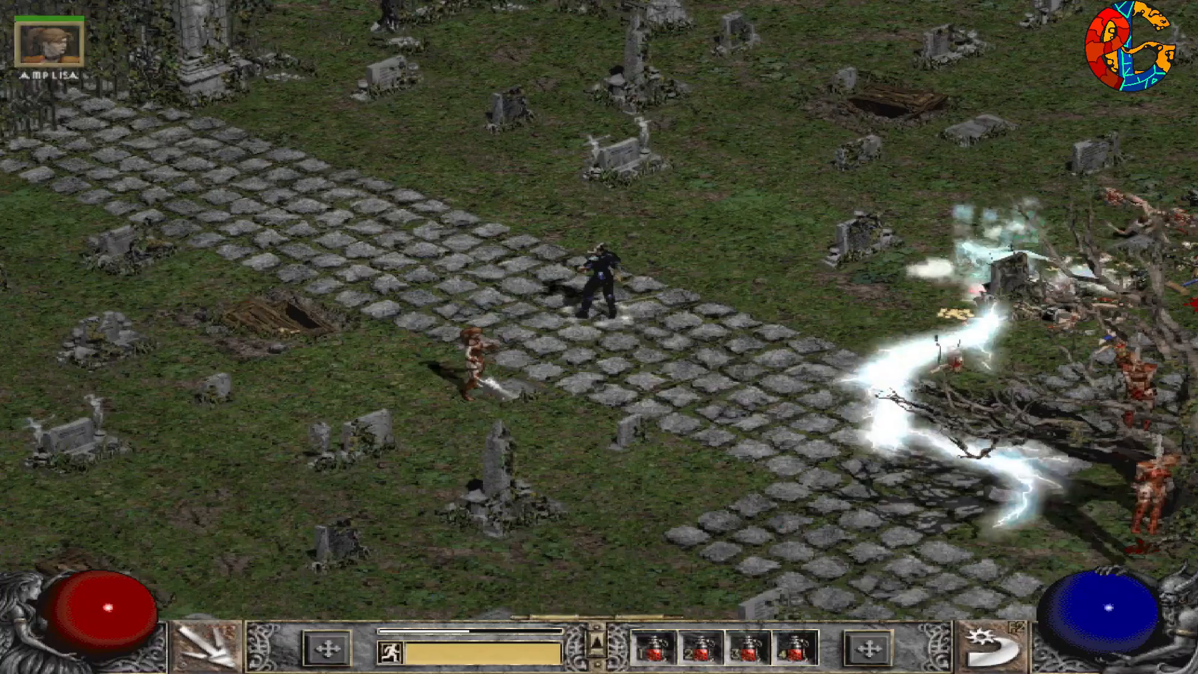
Show the names of the dropped items and move around the graves near Blood Raven's lightning.
{"action": "key", "text": "alt"}
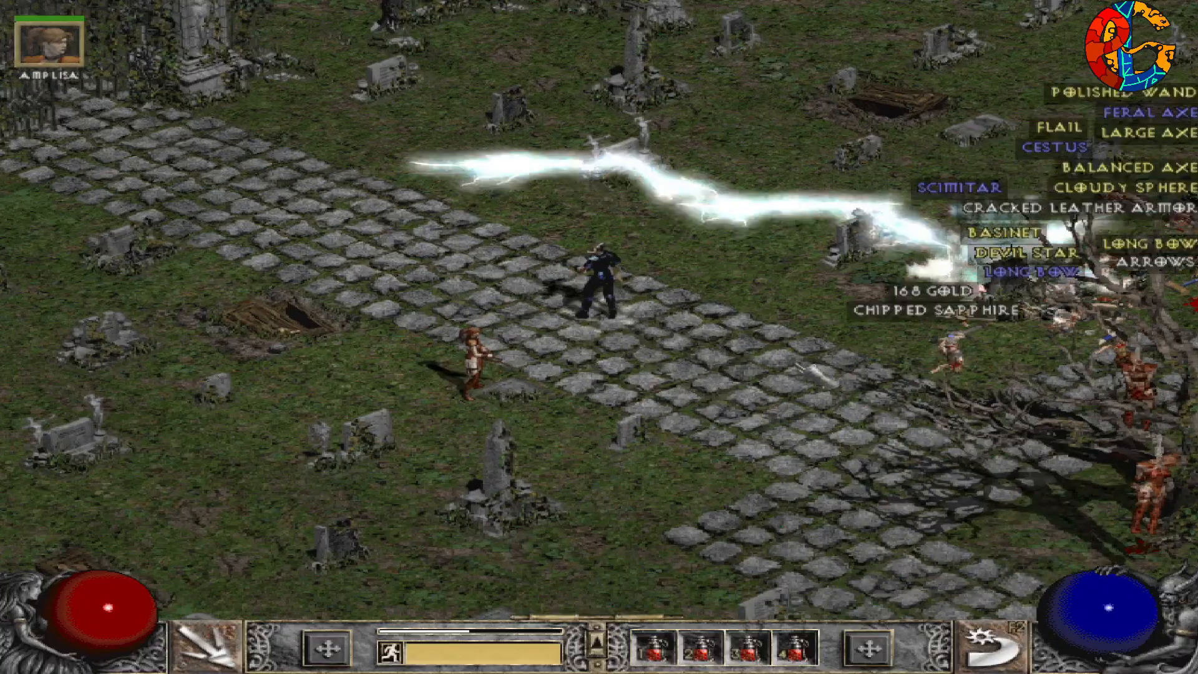
{"action": "left_click", "coordinate": [913, 292]}
{"action": "left_click", "coordinate": [287, 343]}
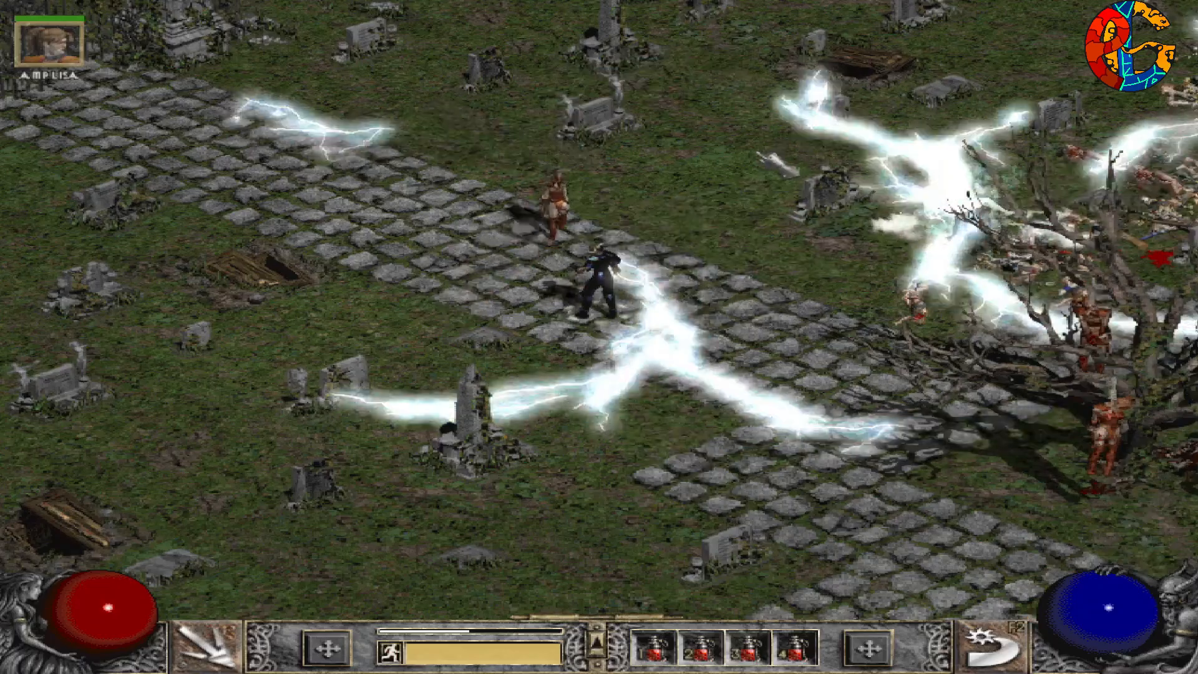
{"action": "left_click", "coordinate": [776, 125]}
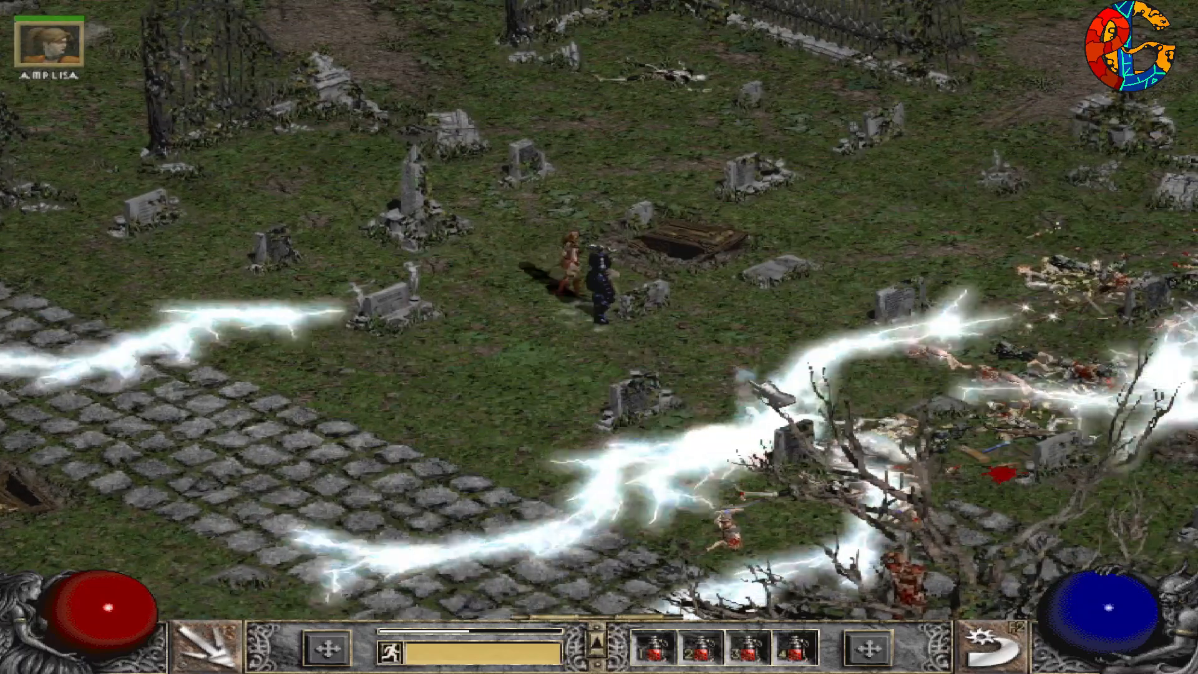
{"action": "left_click", "coordinate": [789, 393]}
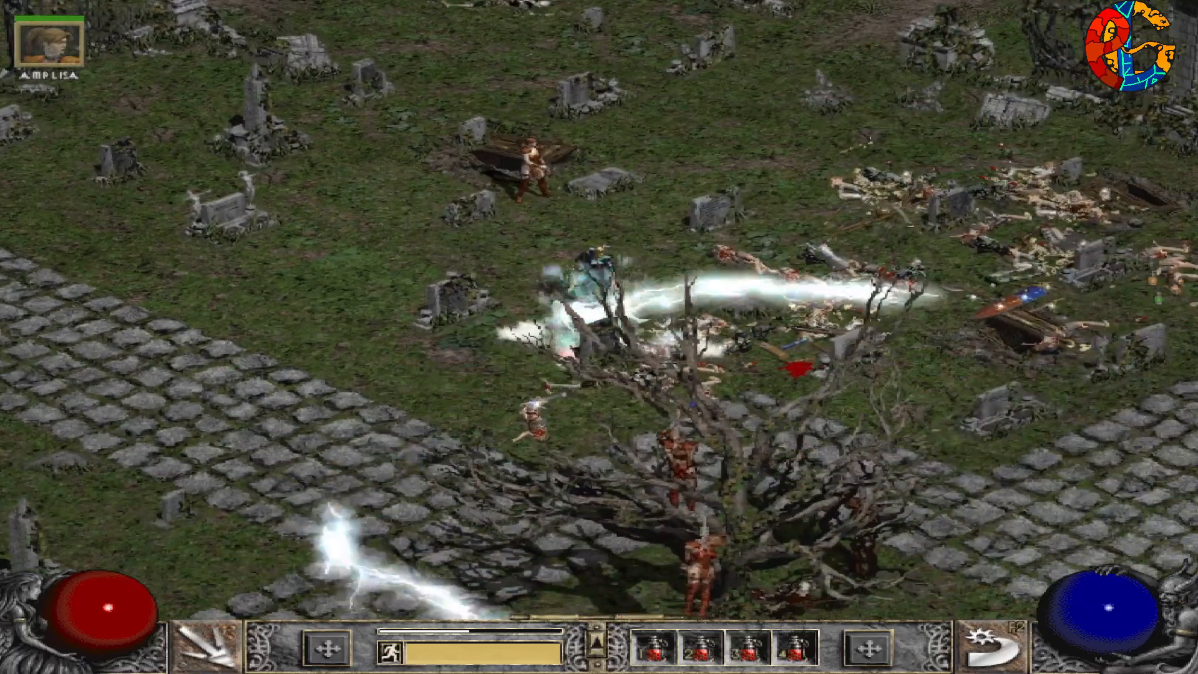
{"action": "left_click", "coordinate": [730, 179]}
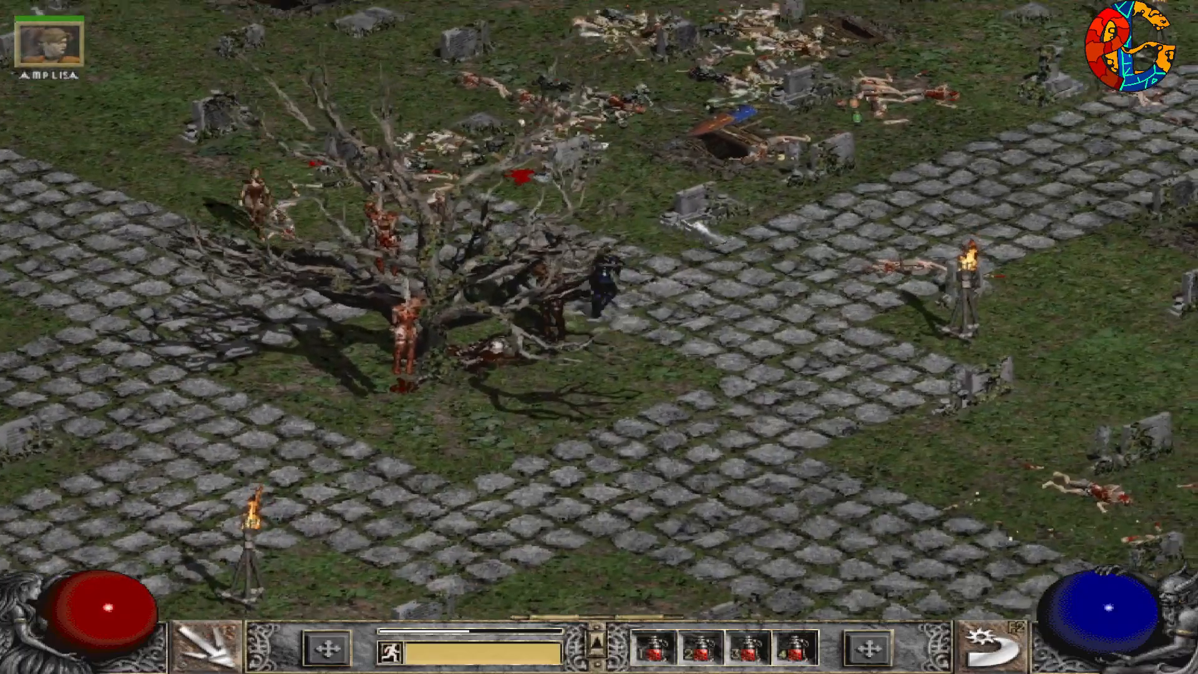
Walk northeast along the paved path and inspect the names of the items dropped around the graveyard.
{"action": "key", "text": "alt"}
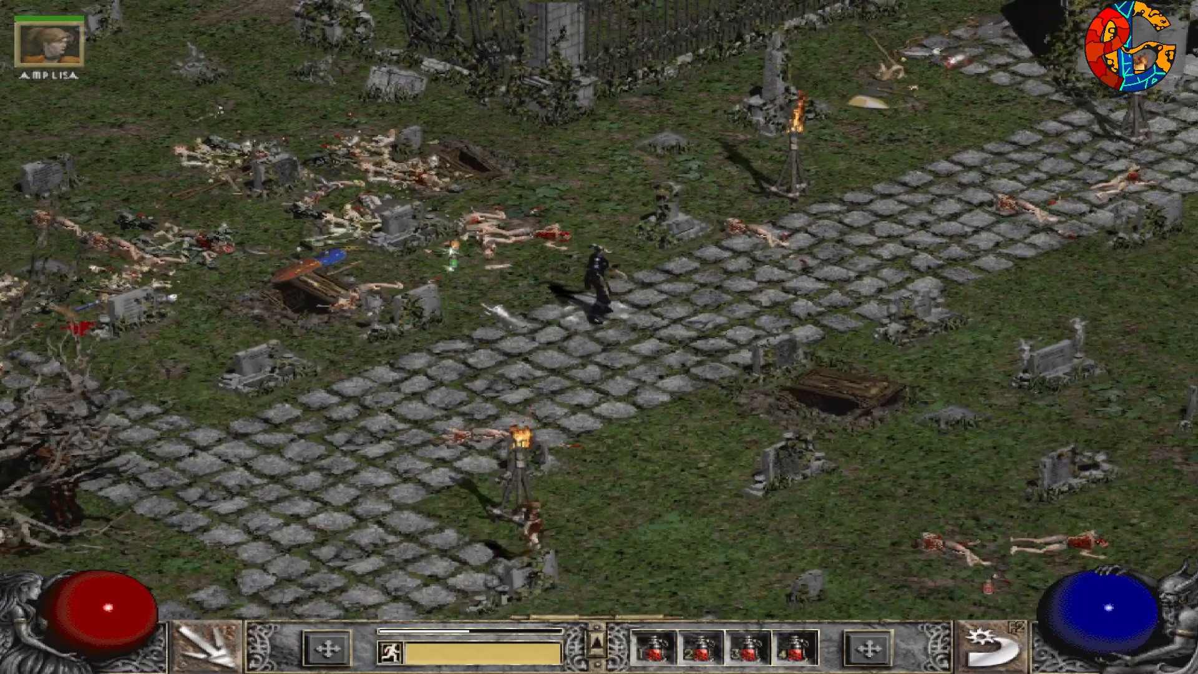
{"action": "key", "text": "alt"}
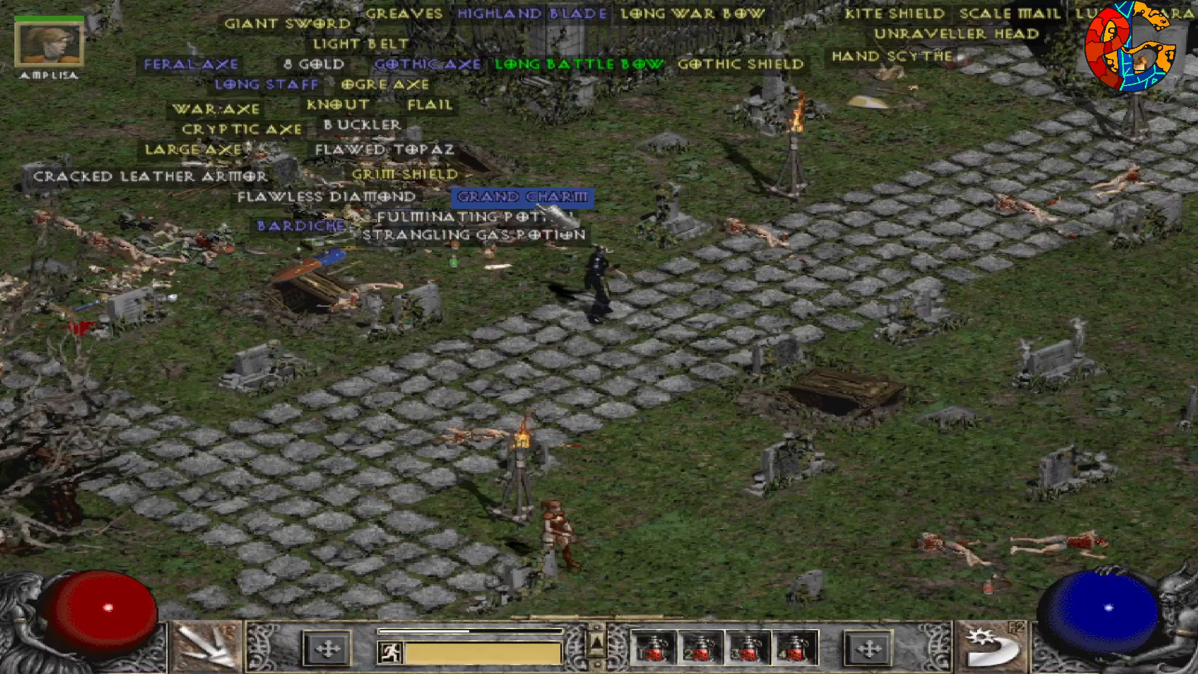
{"action": "left_click", "coordinate": [817, 168]}
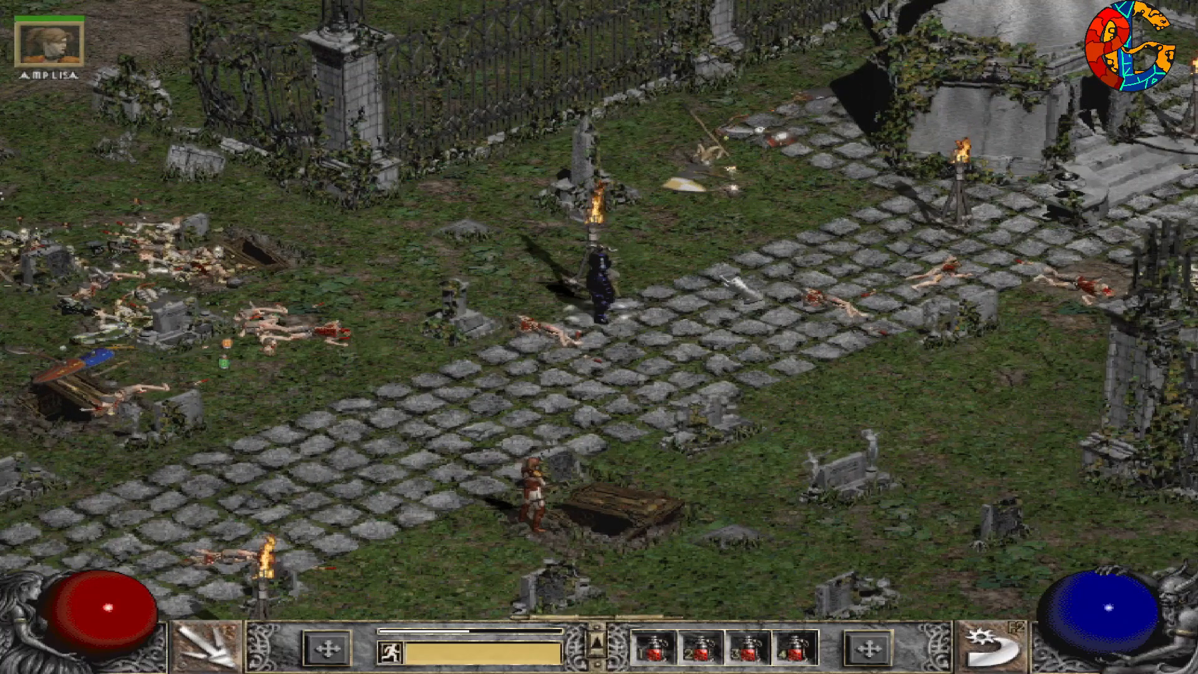
{"action": "left_click", "coordinate": [524, 282]}
{"action": "key", "text": "alt"}
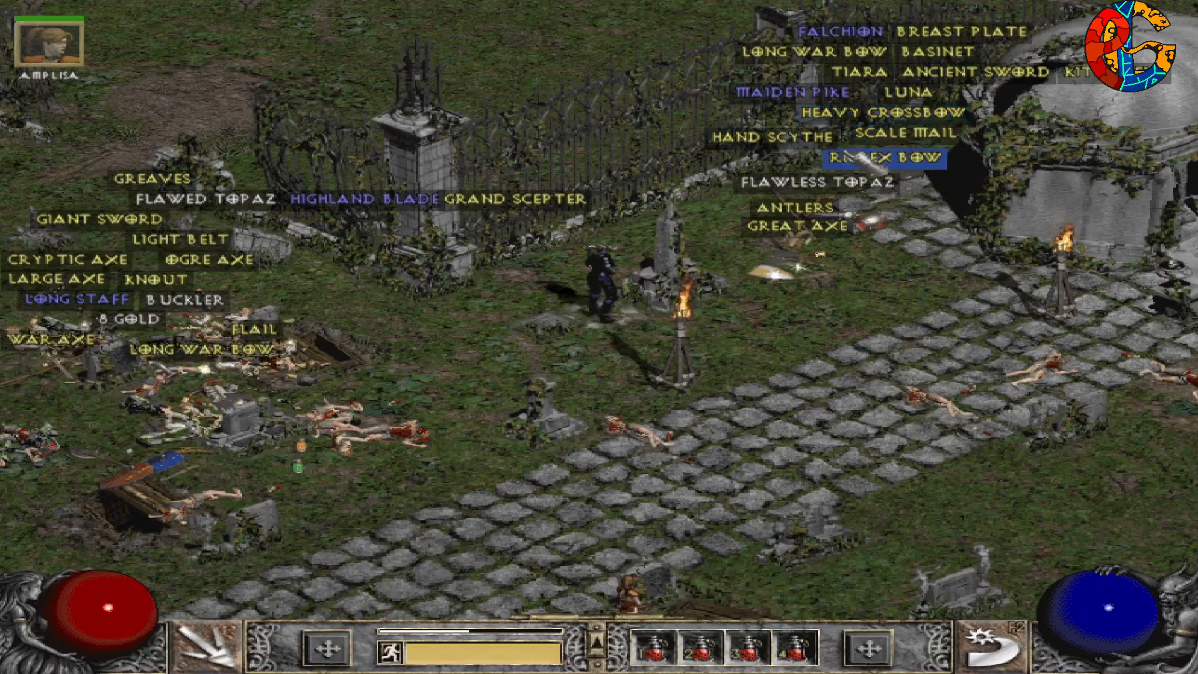
{"action": "left_click", "coordinate": [808, 147], "text": "alt"}
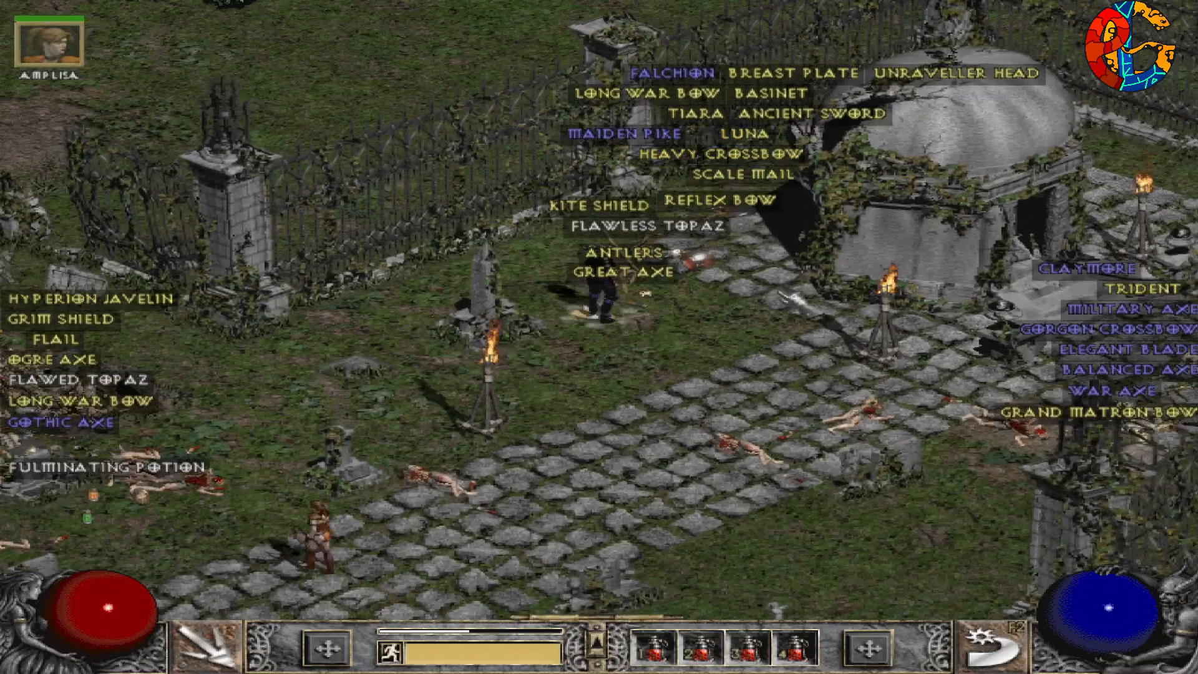
Inspect the dropped items in front of the mausoleum, and return to the loot among the corpse piles.
{"action": "left_click", "coordinate": [780, 294], "text": "alt"}
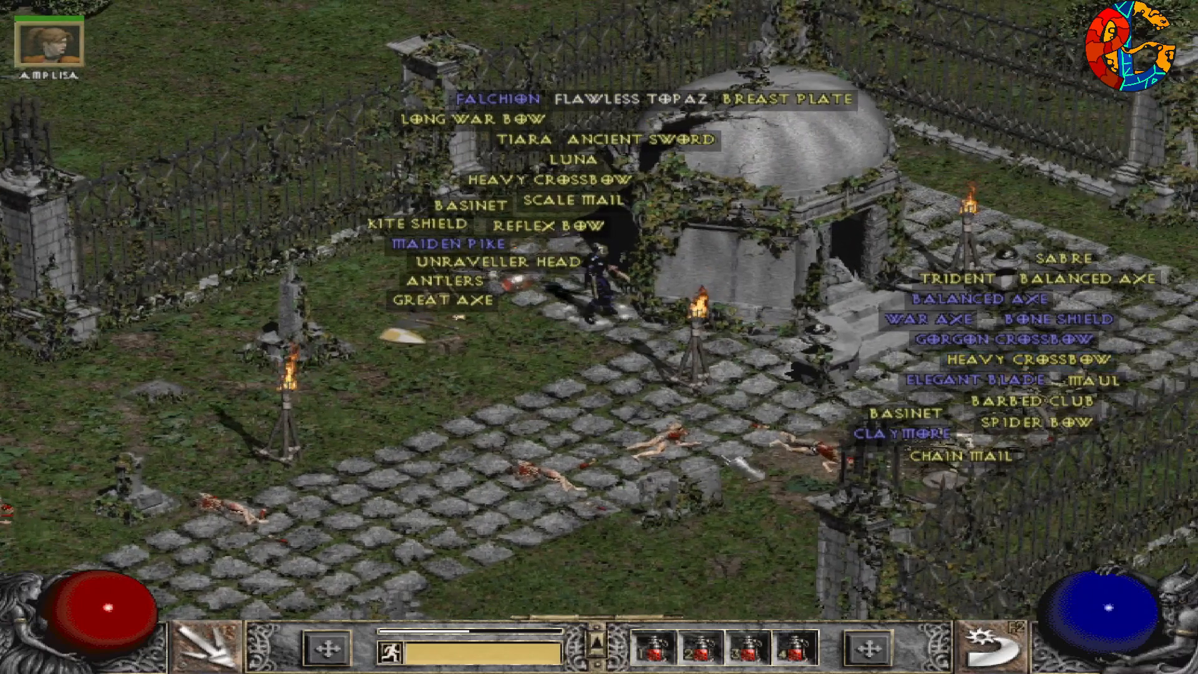
{"action": "left_click", "coordinate": [780, 463], "text": "alt"}
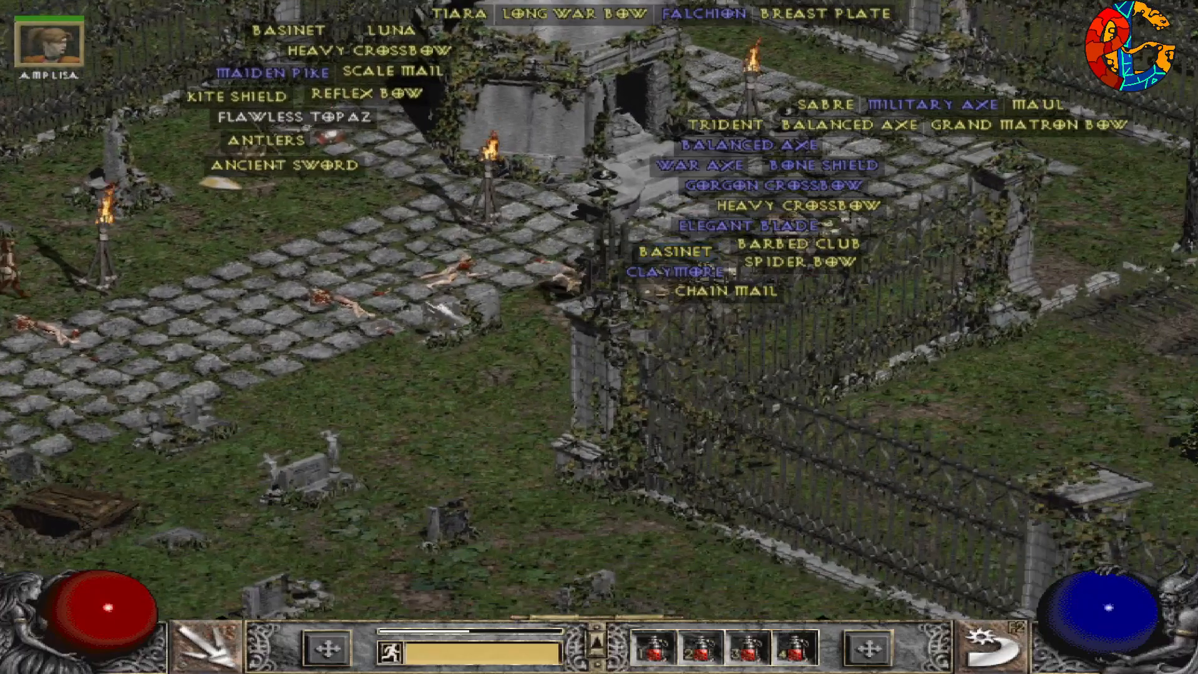
{"action": "left_click", "coordinate": [348, 301], "text": "alt"}
{"action": "left_click", "coordinate": [340, 300], "text": "alt"}
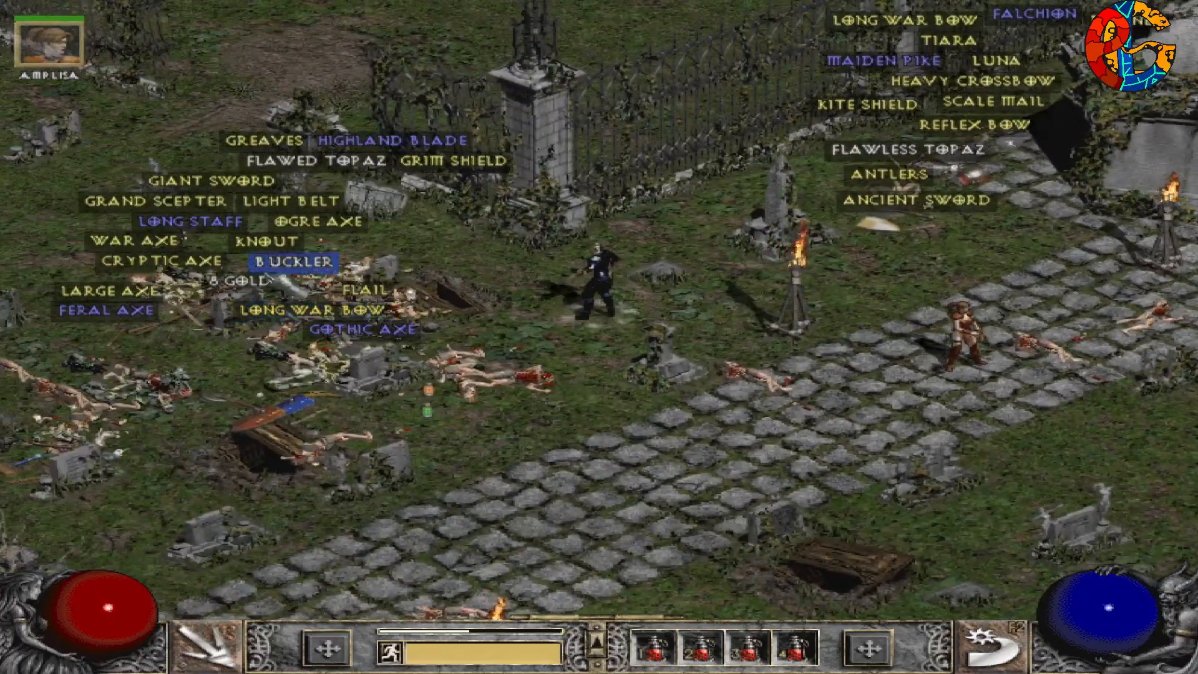
{"action": "left_click", "coordinate": [239, 280], "text": "alt"}
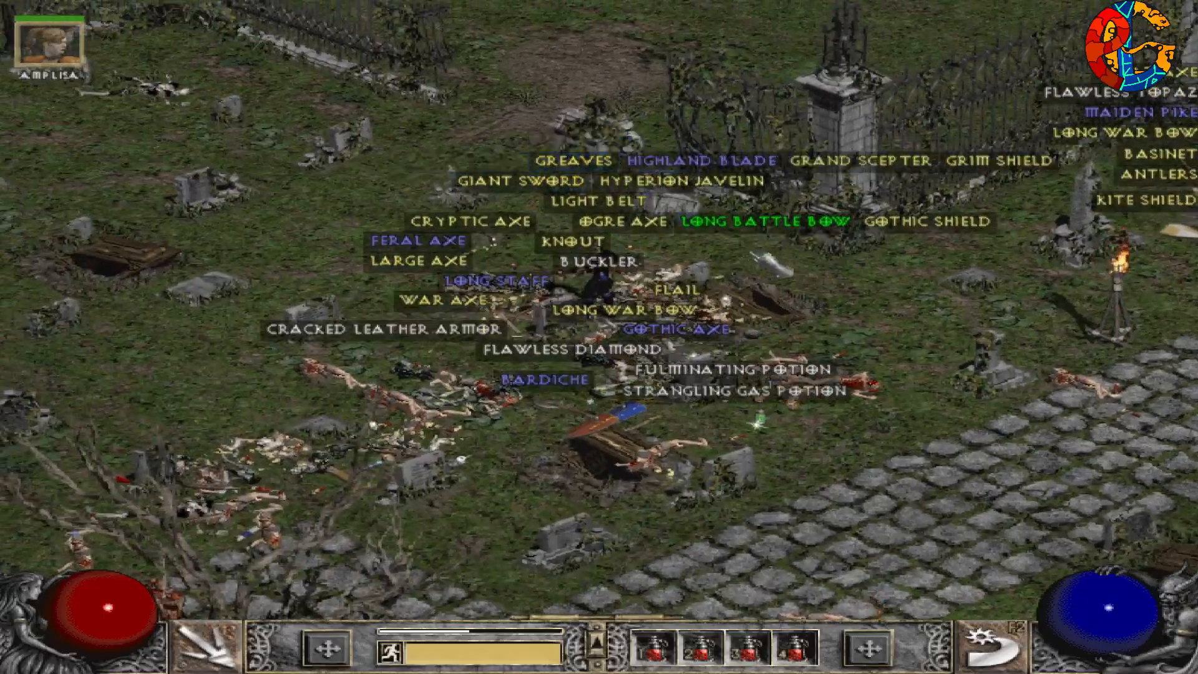
{"action": "left_click", "coordinate": [770, 219], "text": "alt"}
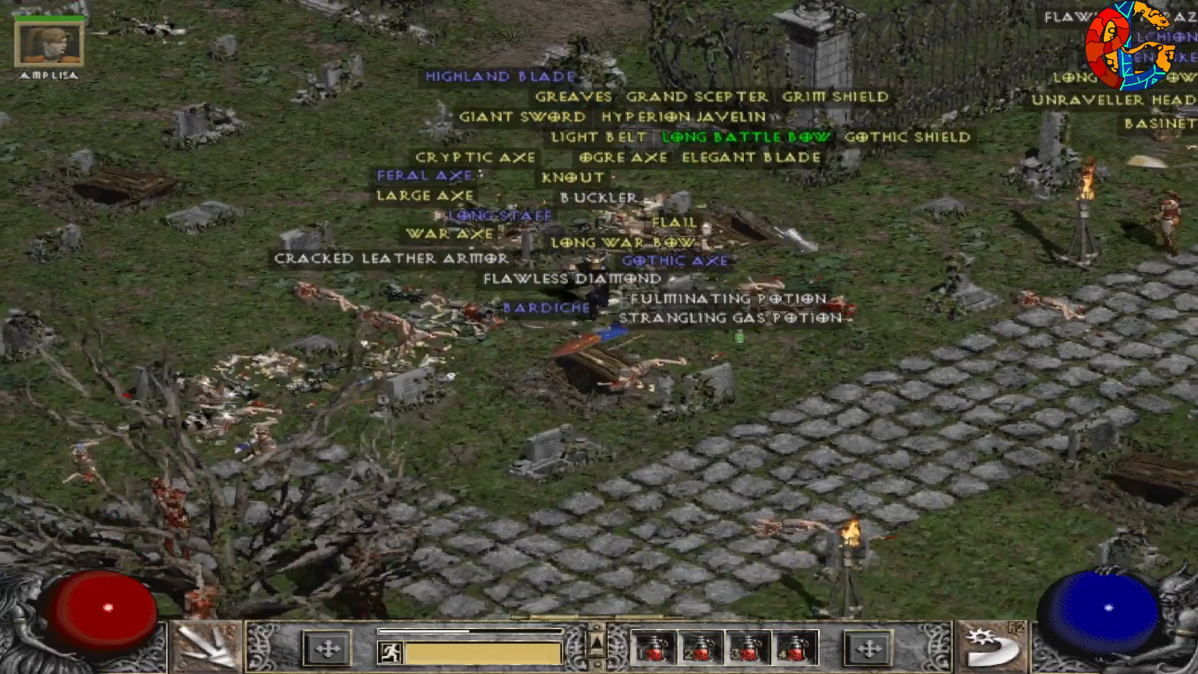
{"action": "left_click", "coordinate": [856, 399]}
{"action": "left_click", "coordinate": [340, 281]}
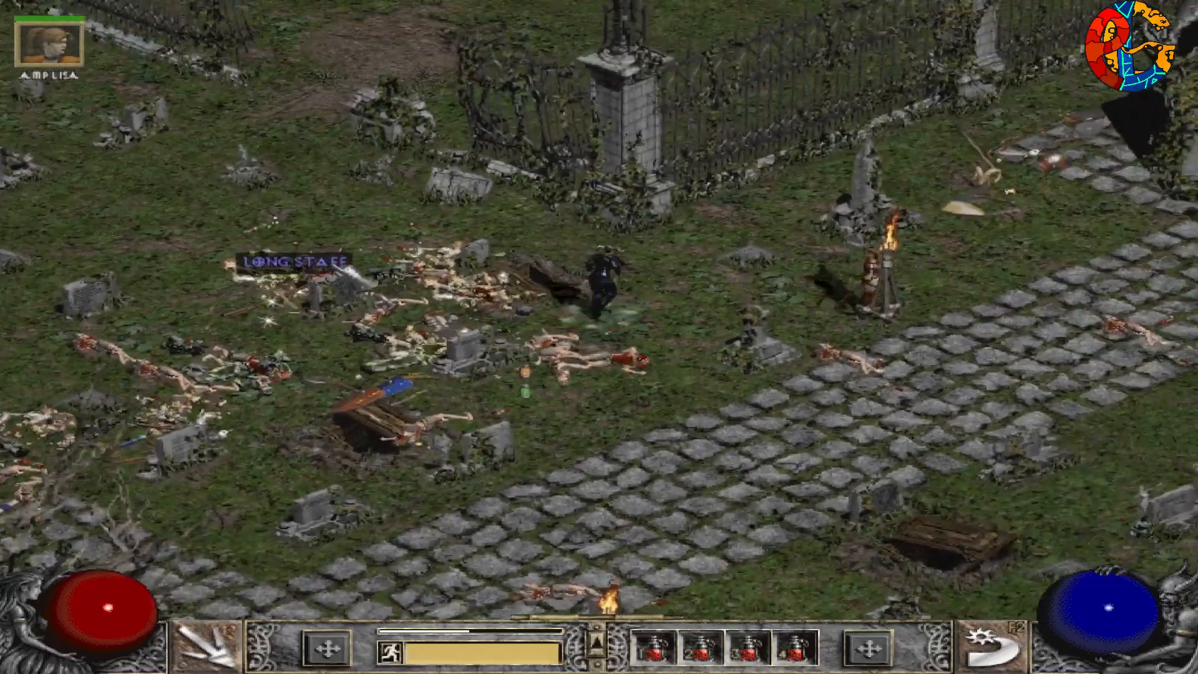
Show the names of the dropped items around the corpse piles, and walk to the paved path beside the dead tree.
{"action": "key", "text": "alt"}
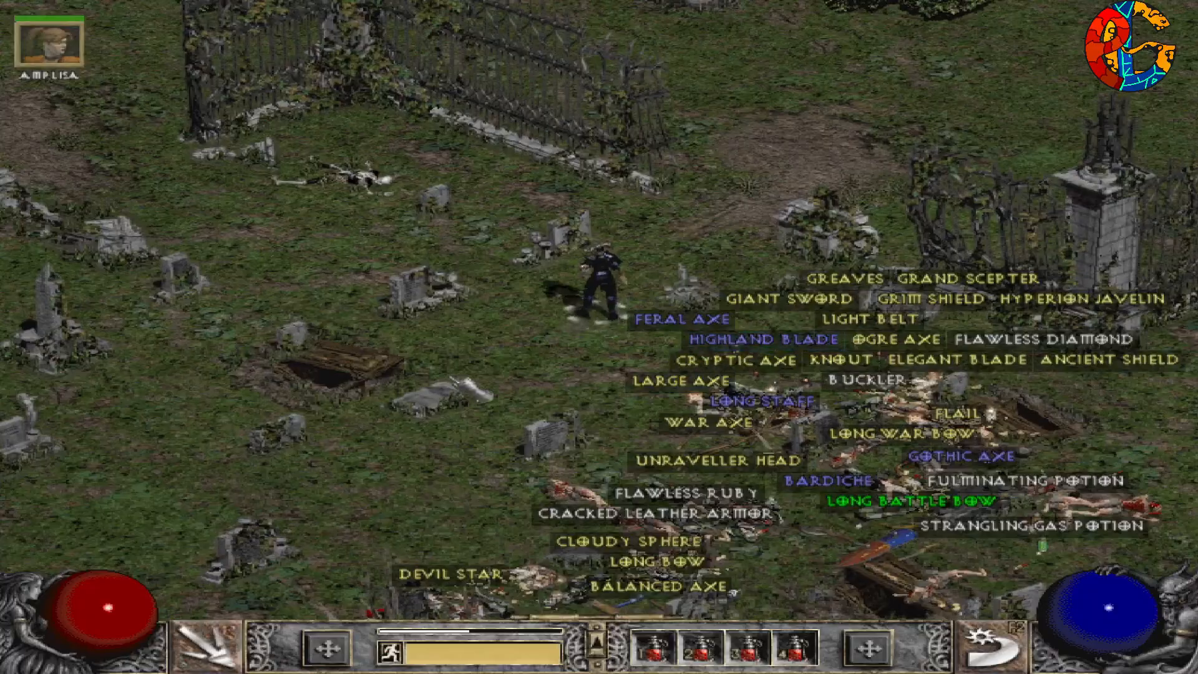
{"action": "left_click", "coordinate": [454, 379], "text": "alt"}
{"action": "left_click", "coordinate": [867, 350], "text": "alt"}
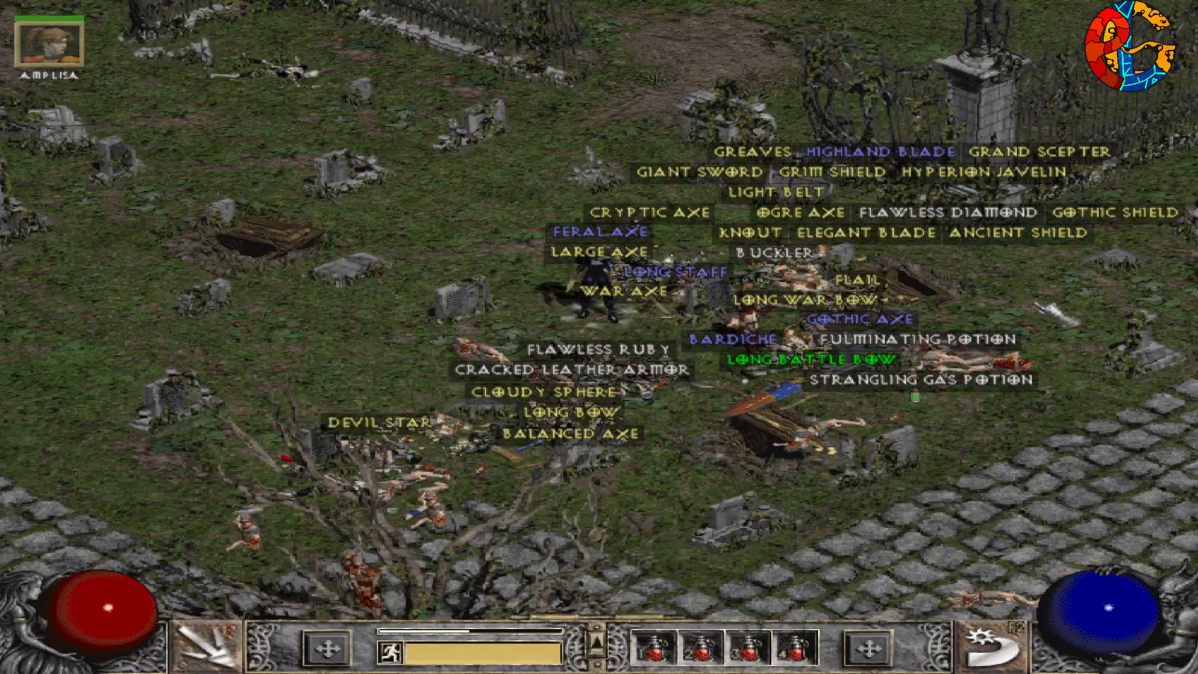
{"action": "left_click", "coordinate": [943, 489]}
{"action": "left_click", "coordinate": [321, 399]}
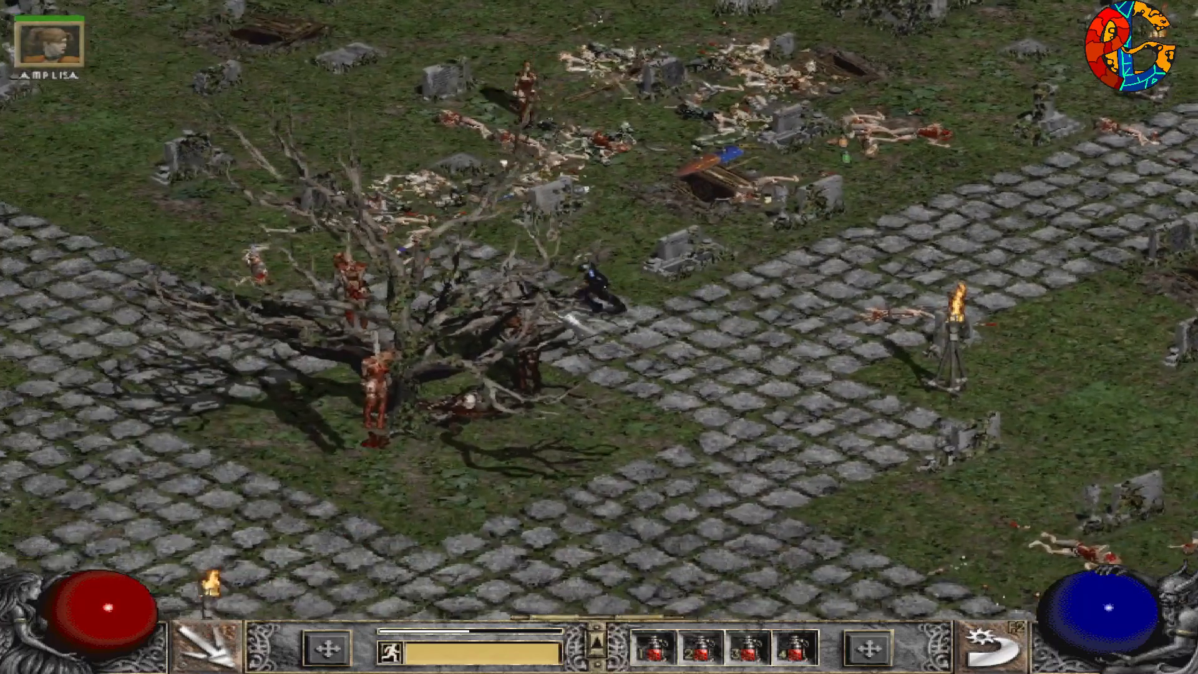
Return to the corpse piles among the graves, and cross northeast to the torch beside the paved path.
{"action": "left_click", "coordinate": [483, 128]}
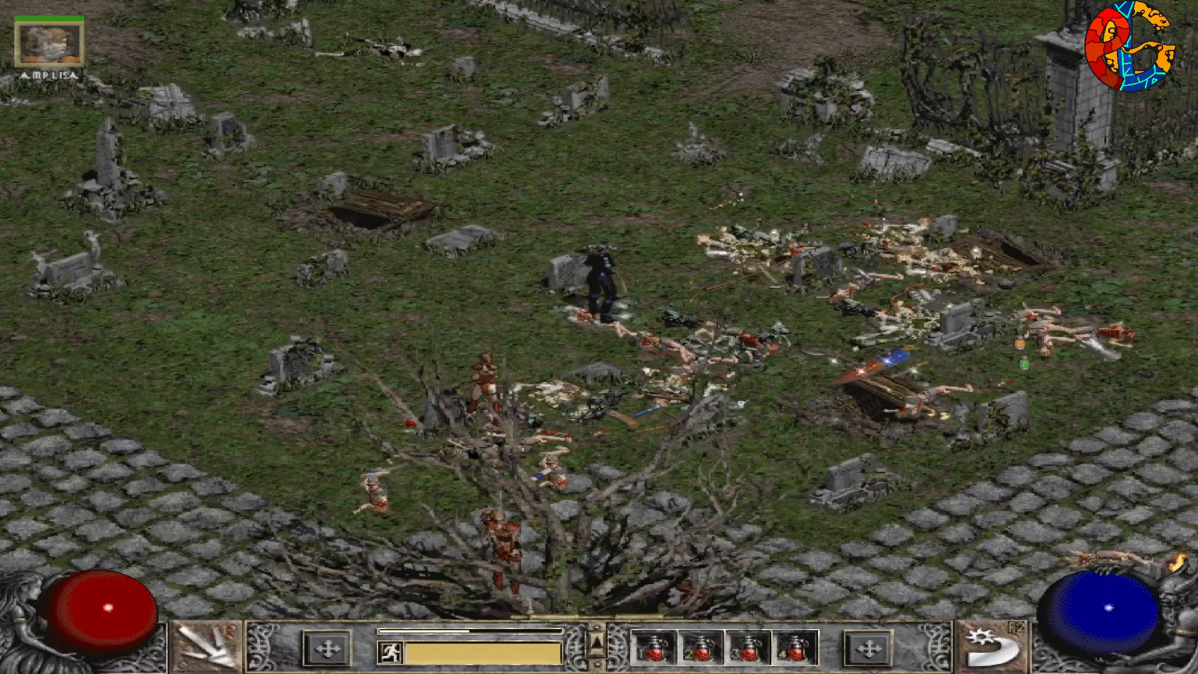
{"action": "left_click", "coordinate": [1150, 211]}
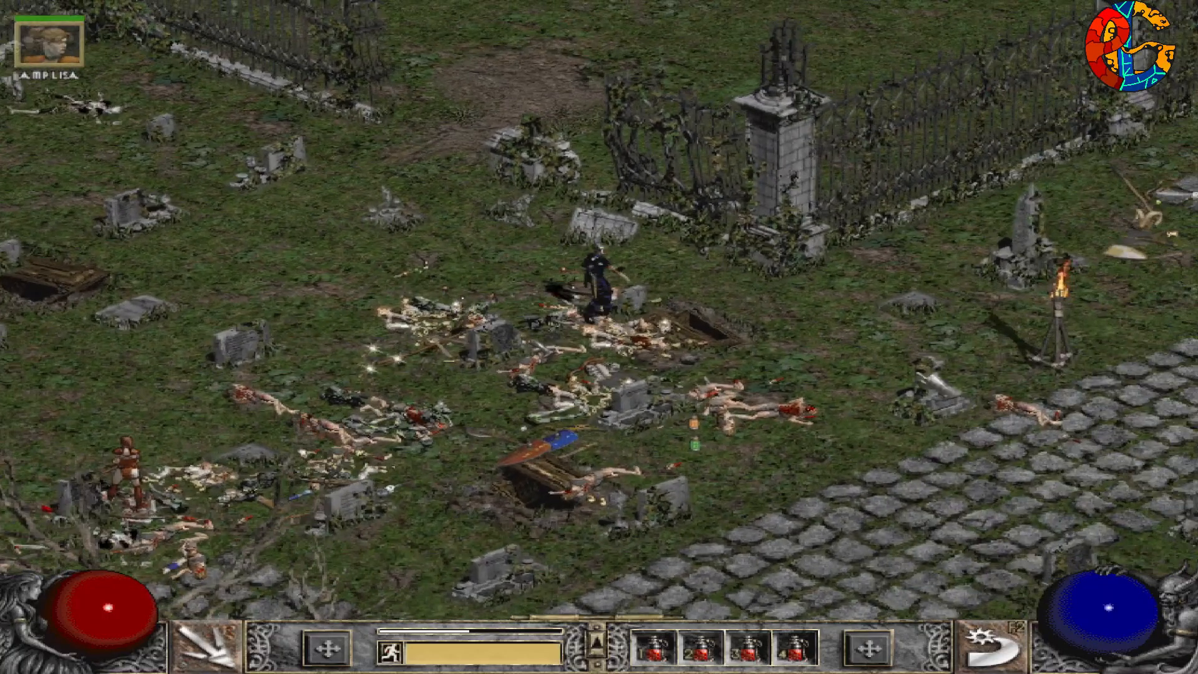
{"action": "left_click", "coordinate": [1073, 359]}
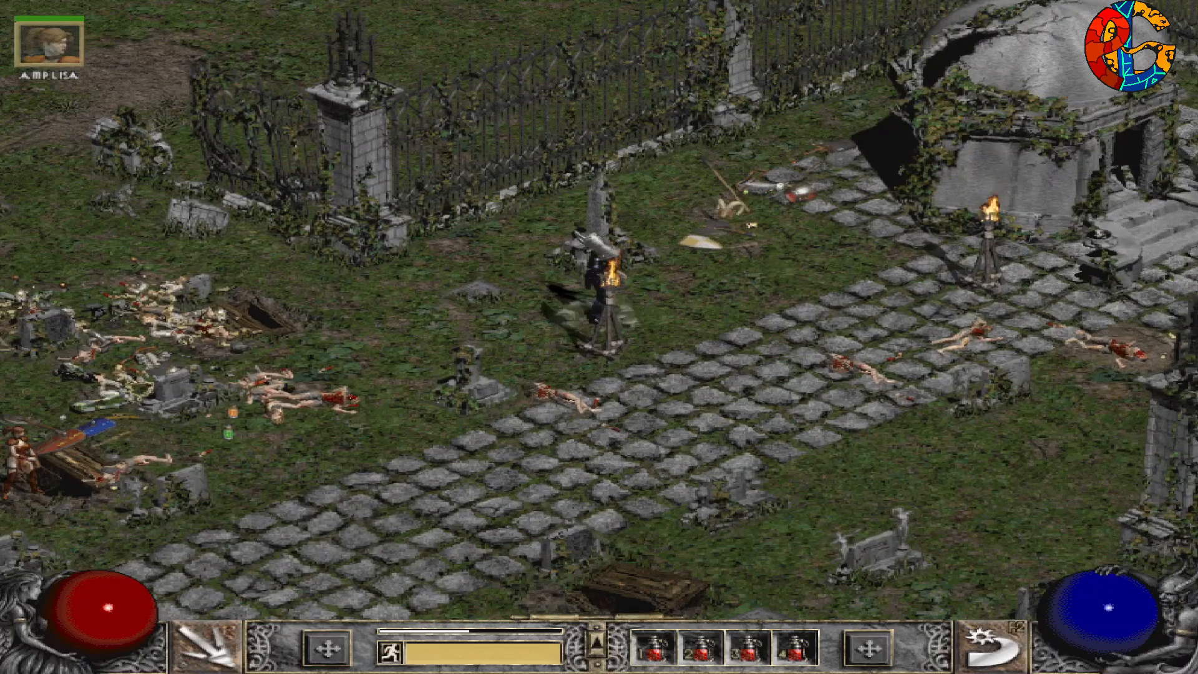
{"action": "left_click_drag", "start_coordinate": [548, 259], "coordinate": [584, 349]}
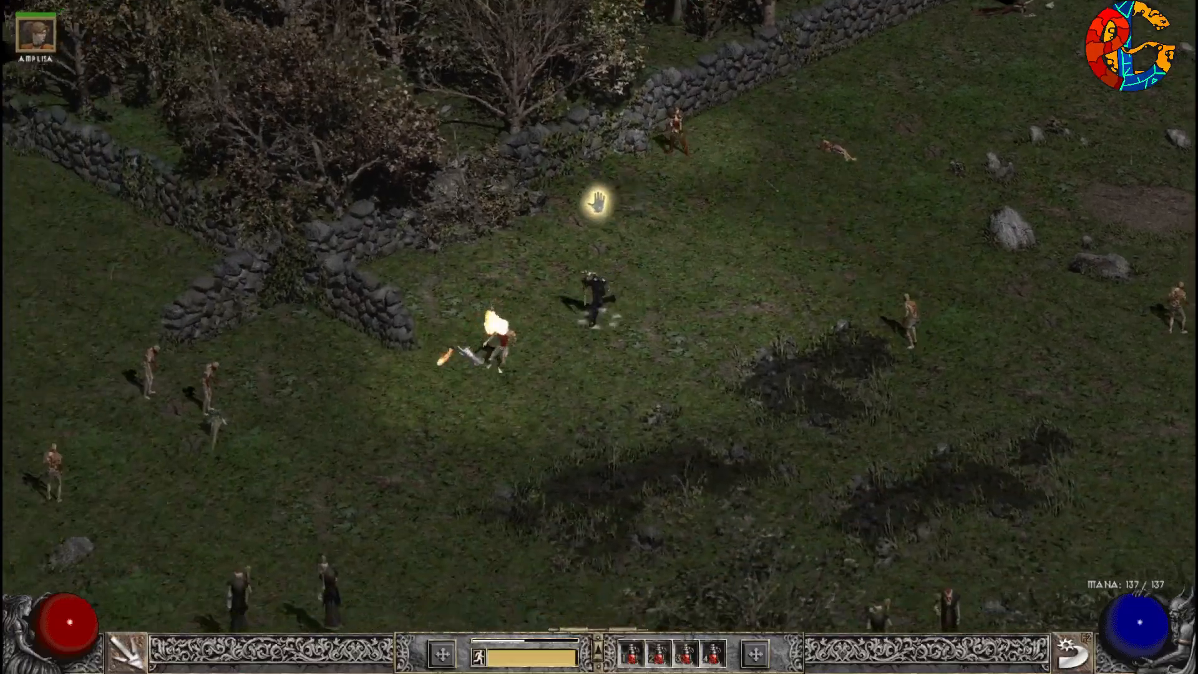
Lead the character through the wilderness past the zombies and fire-casting vampires to the open grass south of the tree.
{"action": "mouse_move", "coordinate": [459, 347]}
{"action": "left_mouse_down"}
{"action": "mouse_move", "coordinate": [463, 401]}
{"action": "mouse_move", "coordinate": [555, 346]}
{"action": "mouse_move", "coordinate": [549, 393]}
{"action": "mouse_move", "coordinate": [587, 408]}
{"action": "mouse_move", "coordinate": [601, 313]}
{"action": "mouse_move", "coordinate": [603, 367]}
{"action": "mouse_move", "coordinate": [661, 400]}
{"action": "mouse_move", "coordinate": [684, 323]}
{"action": "mouse_move", "coordinate": [608, 309]}
{"action": "left_mouse_up"}
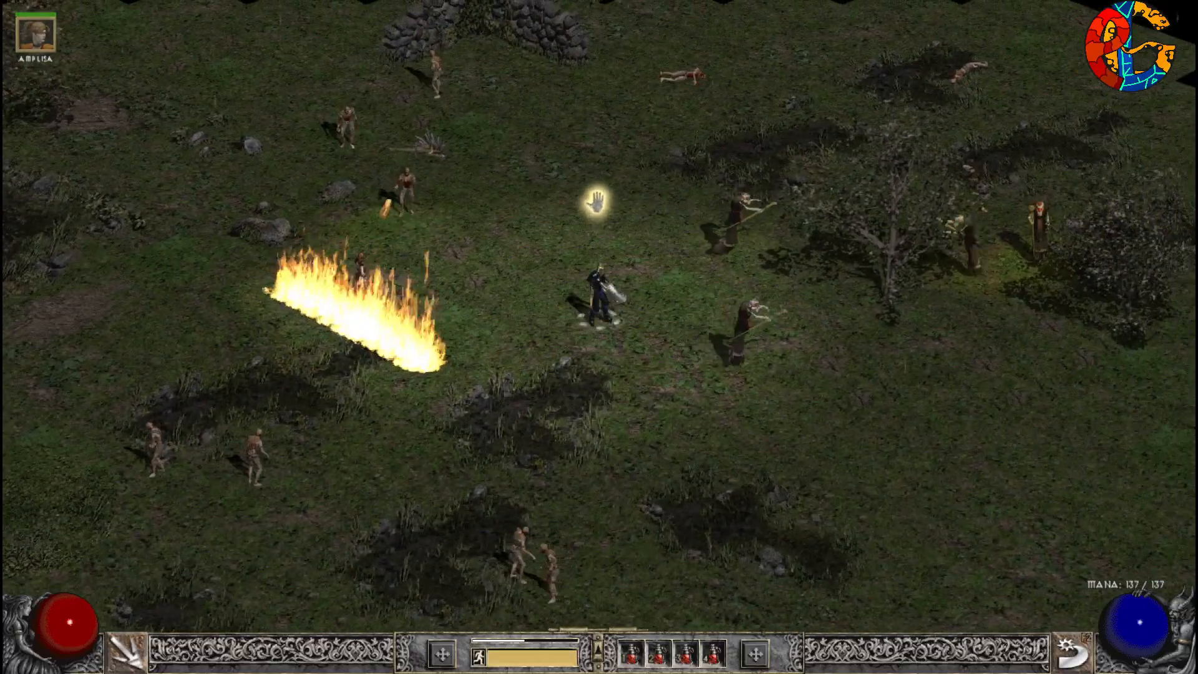
{"action": "mouse_move", "coordinate": [666, 340]}
{"action": "left_mouse_down"}
{"action": "mouse_move", "coordinate": [676, 384]}
{"action": "mouse_move", "coordinate": [708, 296]}
{"action": "mouse_move", "coordinate": [641, 324]}
{"action": "left_mouse_up"}
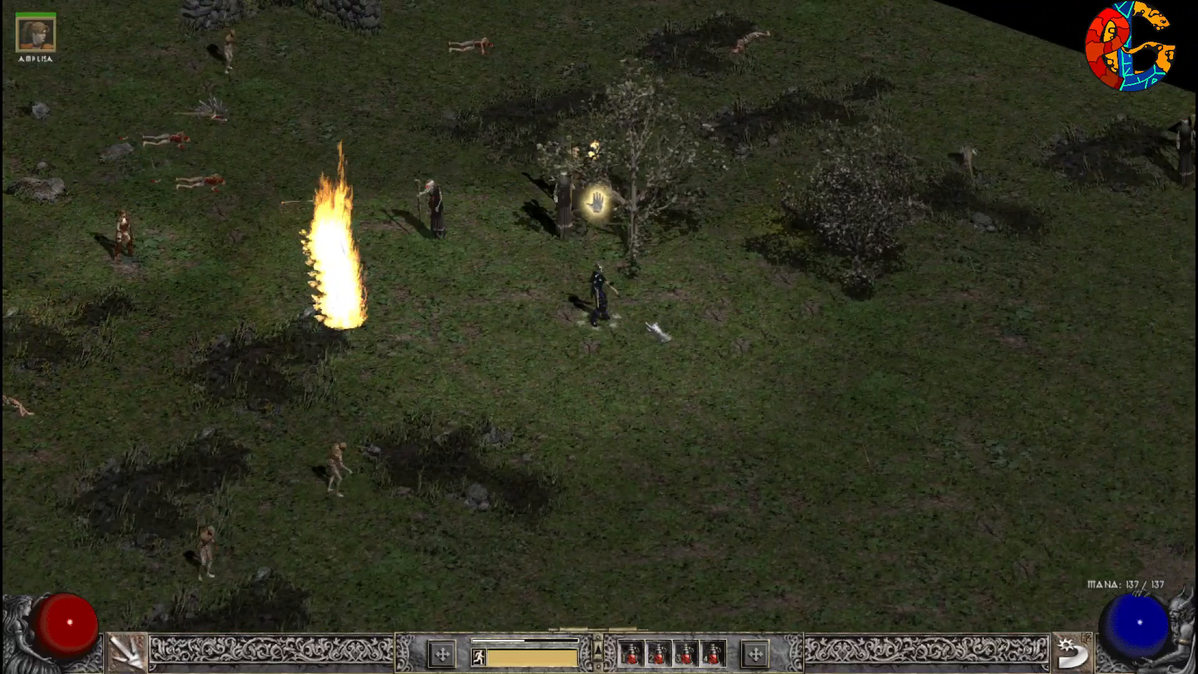
{"action": "left_click", "coordinate": [696, 404]}
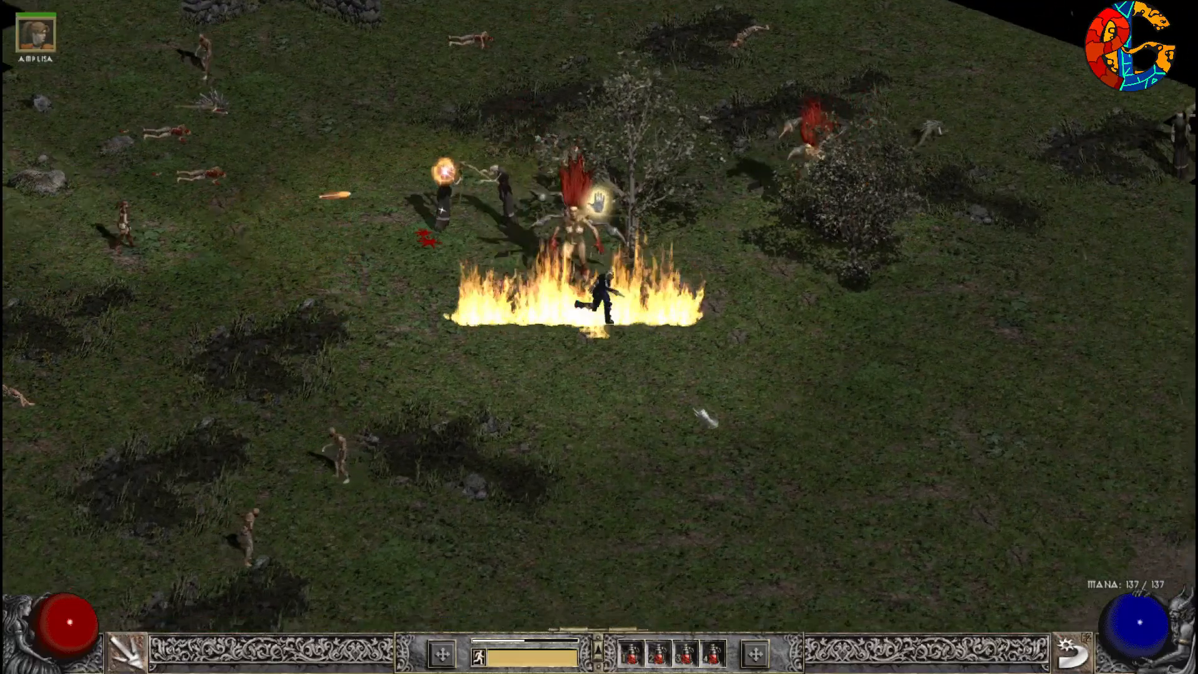
Fight Mind Maw the Slasher and its demon pack on the grass, repositioning west among the vampires' fire spells.
{"action": "left_click", "coordinate": [606, 282]}
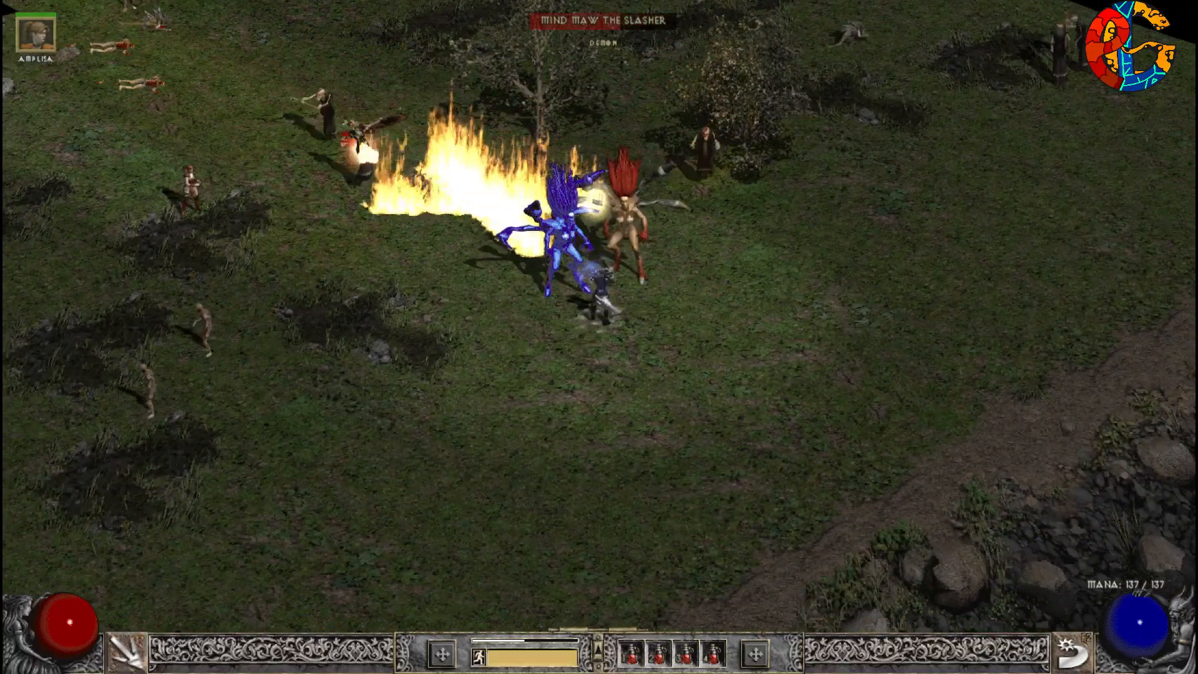
{"action": "left_click", "coordinate": [622, 281]}
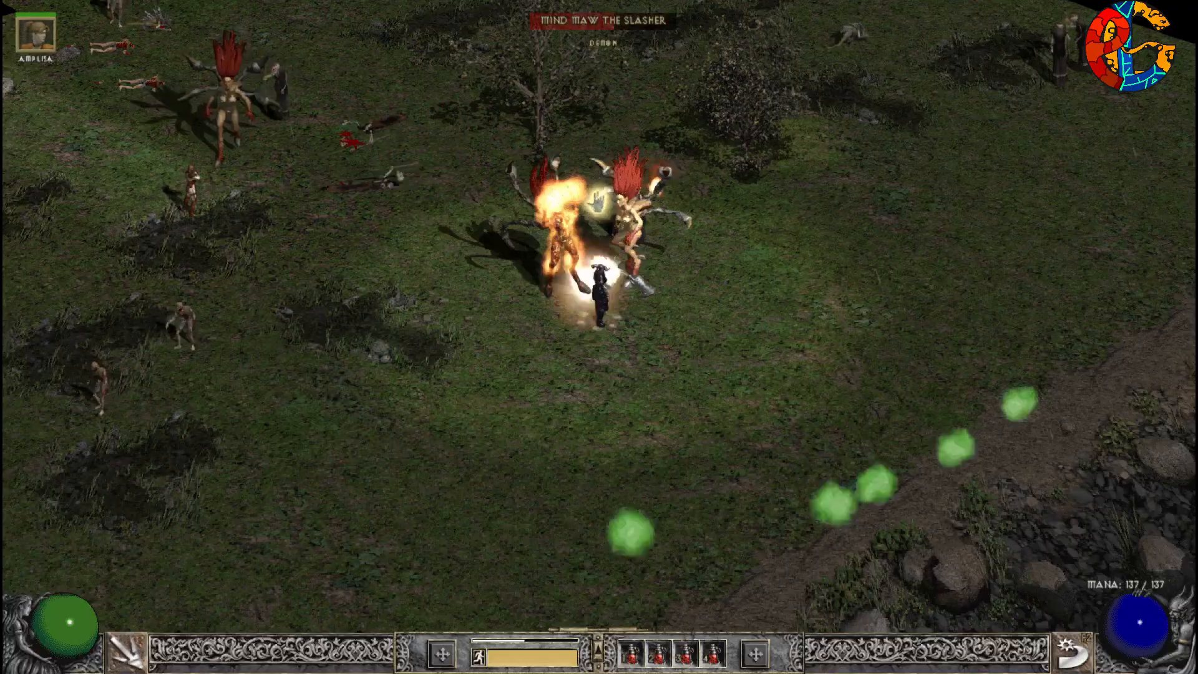
{"action": "left_click", "coordinate": [515, 270]}
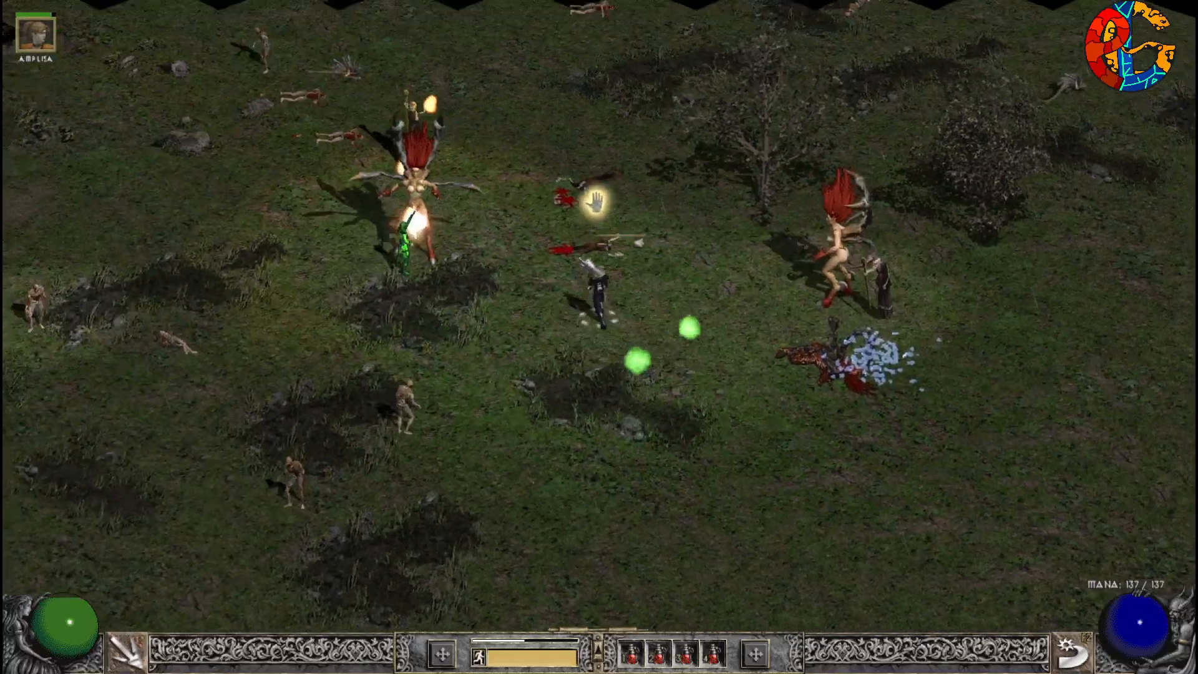
{"action": "left_click", "coordinate": [596, 201]}
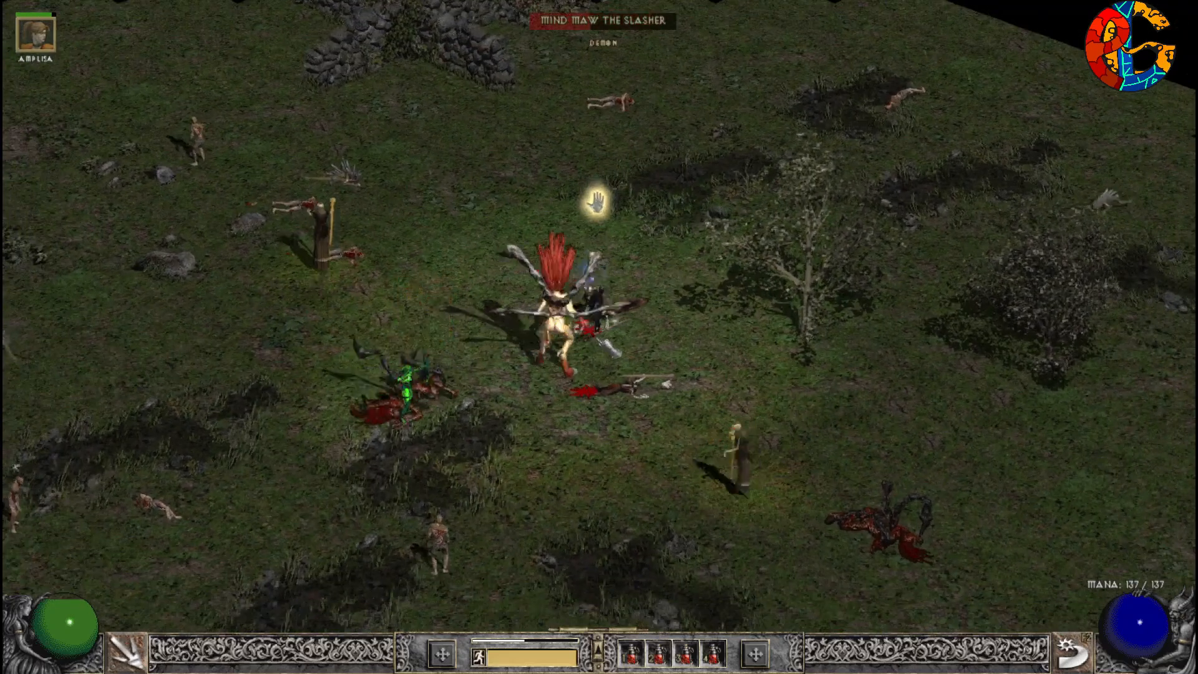
{"action": "left_click", "coordinate": [641, 198]}
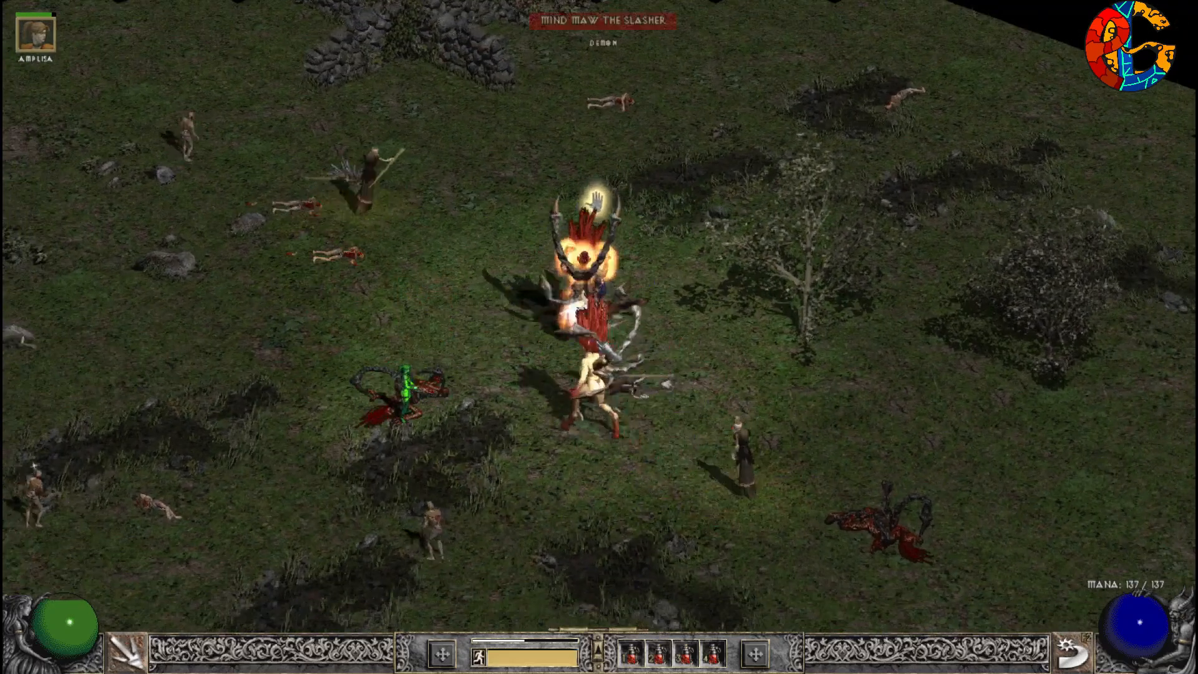
Retreat west from the demons, attack Mind Maw the Slasher again, and move around the remaining vampires near the corpses.
{"action": "left_click", "coordinate": [436, 324]}
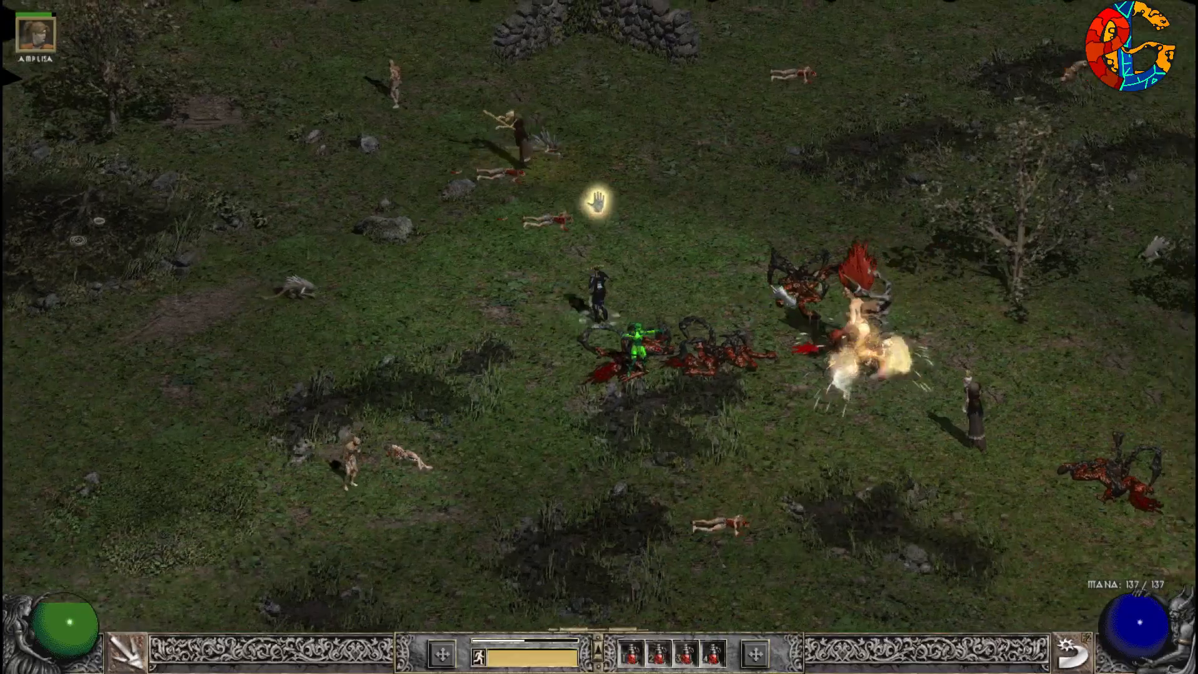
{"action": "left_click", "coordinate": [773, 288]}
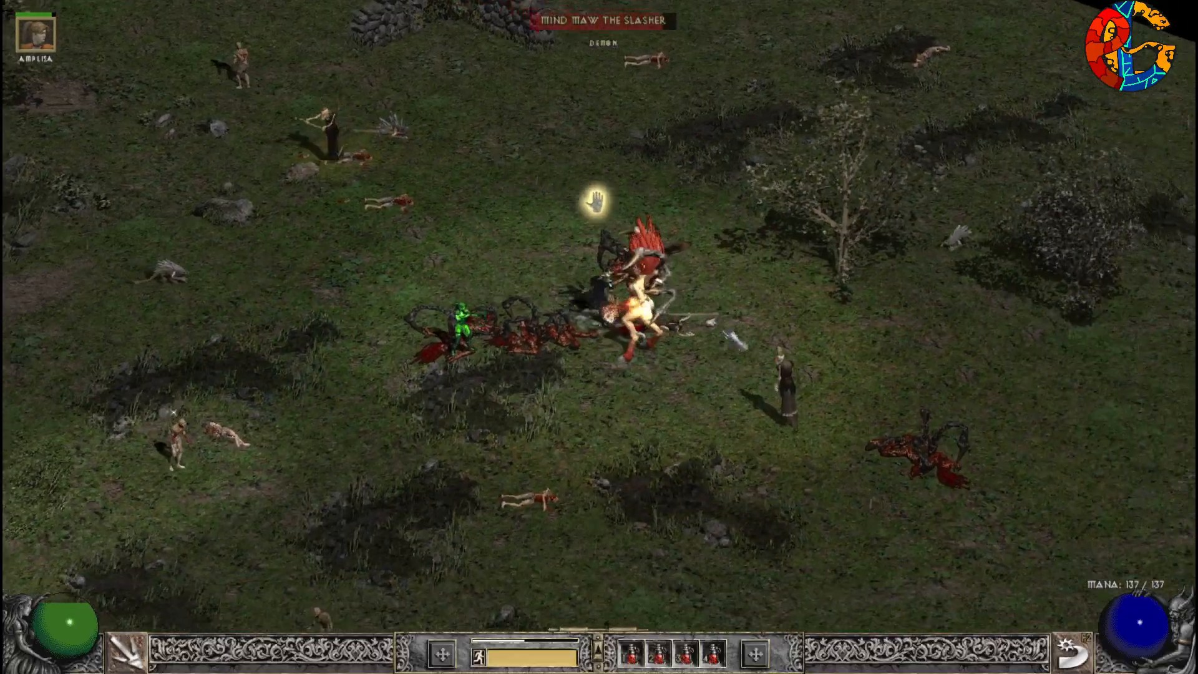
{"action": "left_click", "coordinate": [651, 236]}
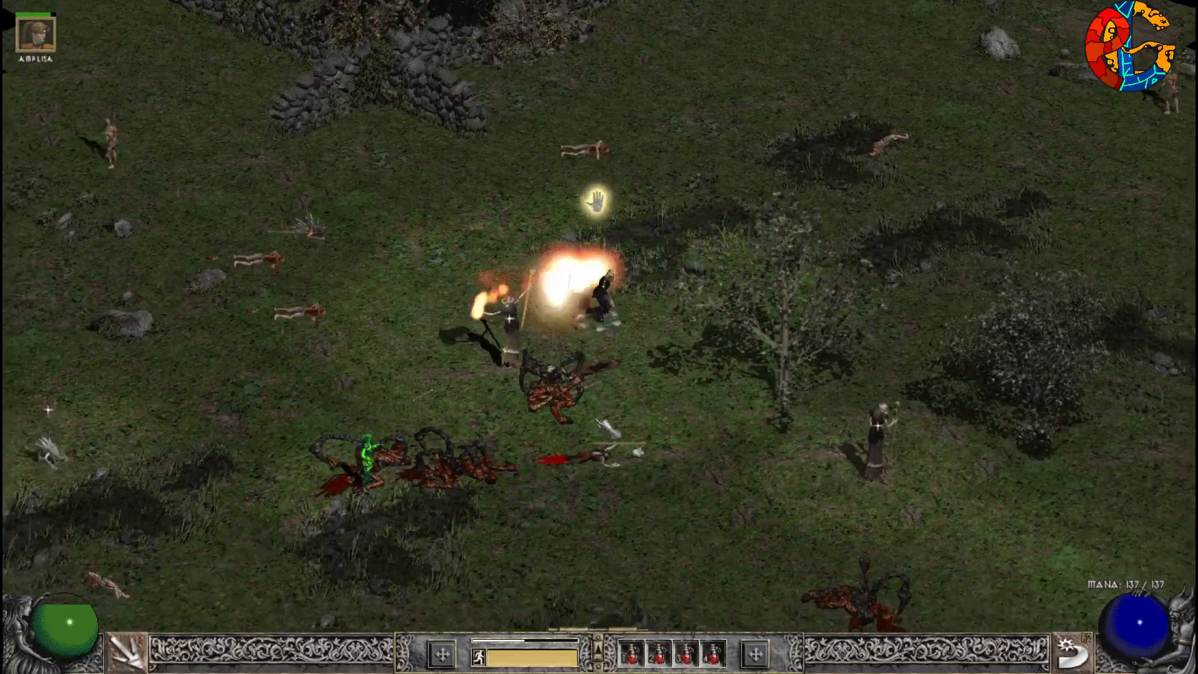
{"action": "left_click", "coordinate": [597, 419]}
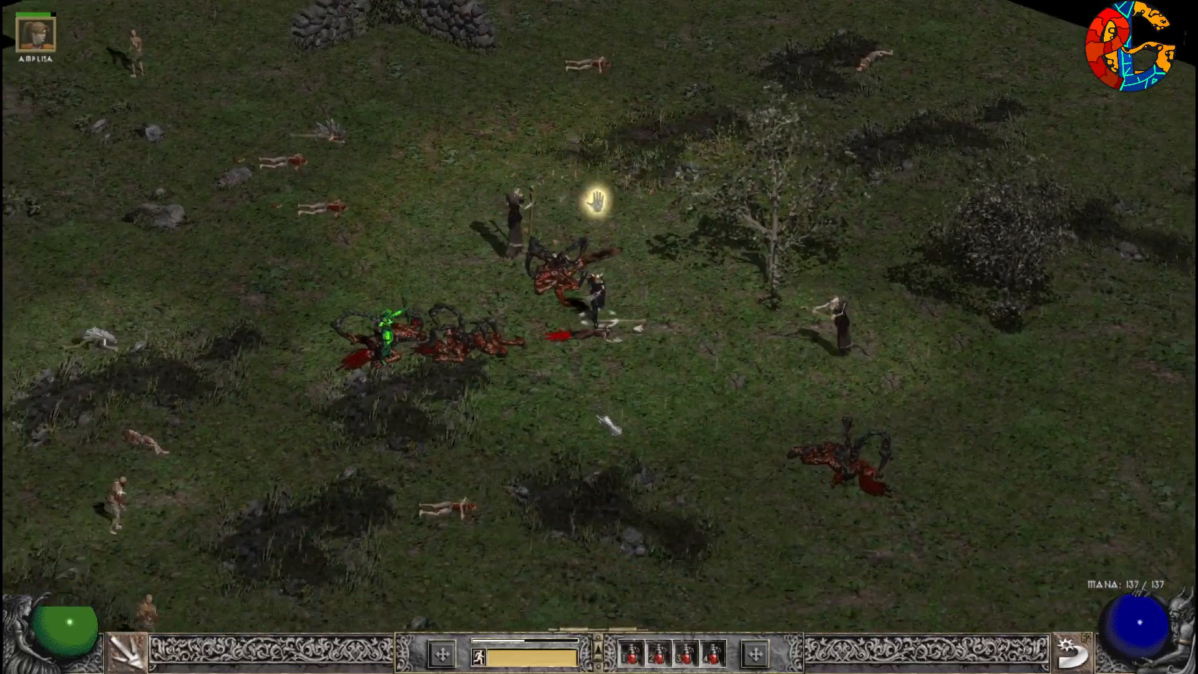
{"action": "left_click", "coordinate": [547, 228]}
{"action": "left_click", "coordinate": [723, 404]}
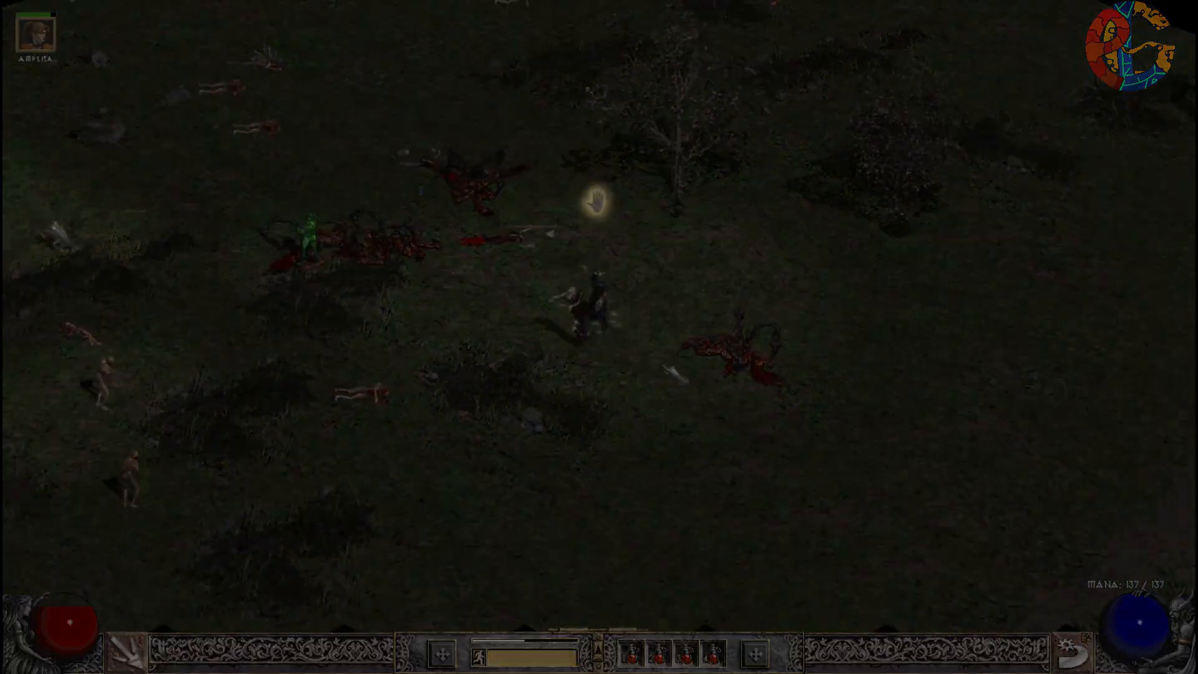